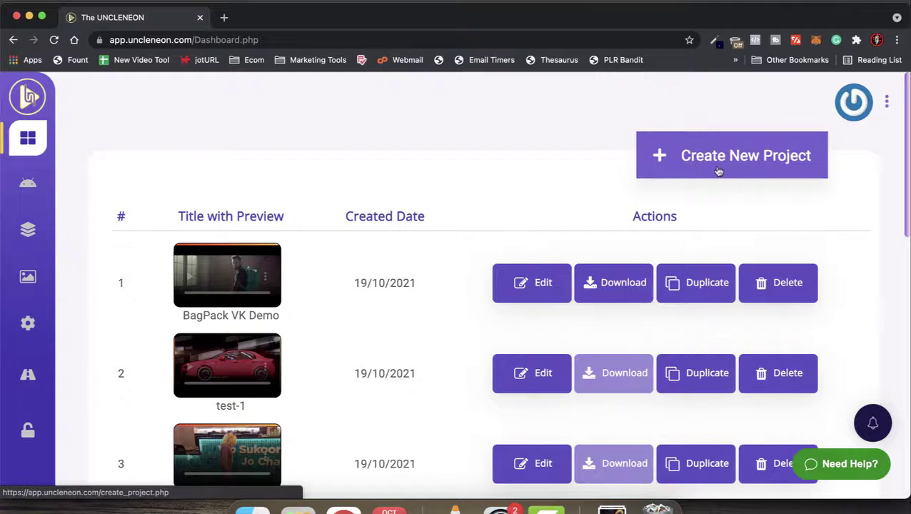
Create a new project named with the project owner's first name followed by "neon Demo"
{"action": "left_click", "coordinate": [699, 158]}
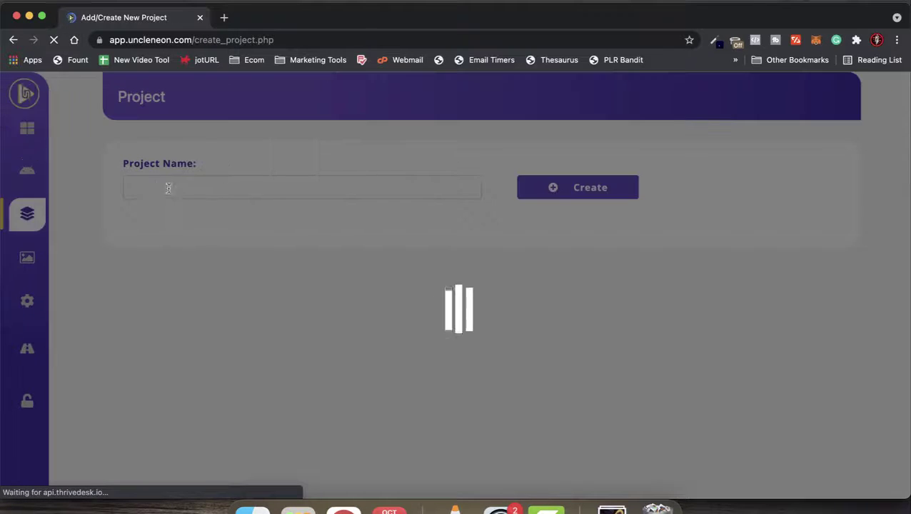
{"action": "left_click", "coordinate": [157, 190]}
{"action": "type", "text": "Roshn neon Demo"}
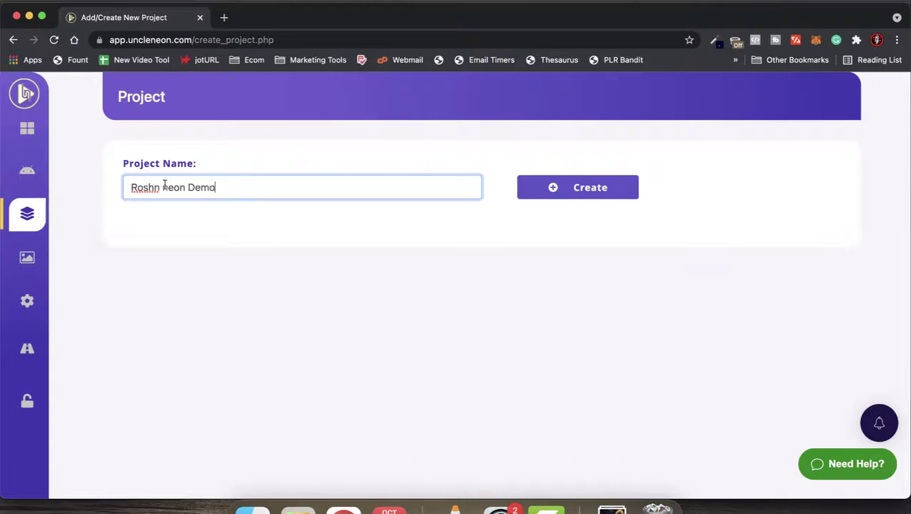
{"action": "left_click", "coordinate": [553, 187]}
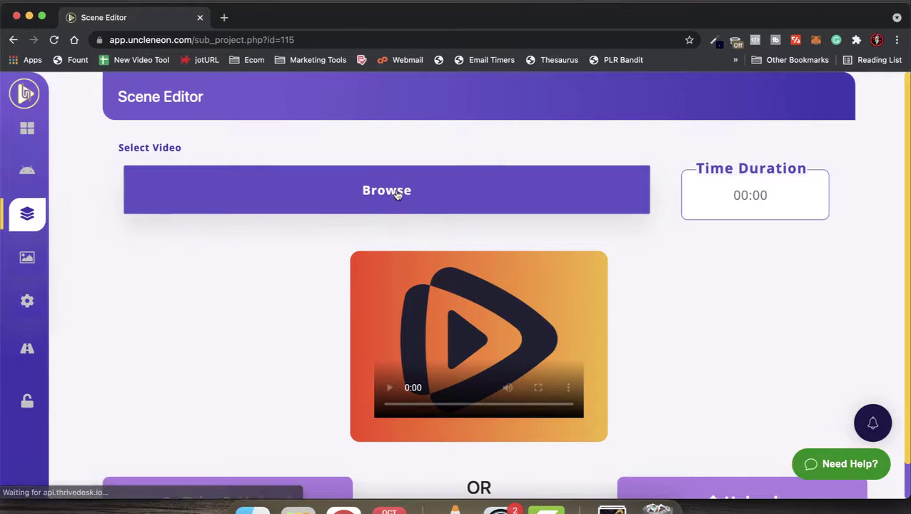
Choose the file Uncle Neon 10 Sec.mp4 from the Desktop as the project's video
{"action": "left_click", "coordinate": [395, 193]}
{"action": "left_click", "coordinate": [336, 192]}
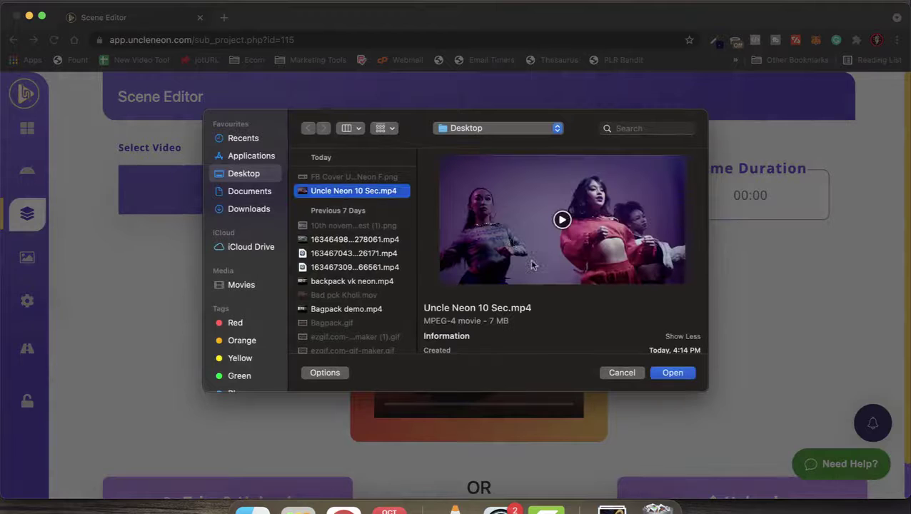
{"action": "left_click", "coordinate": [674, 373]}
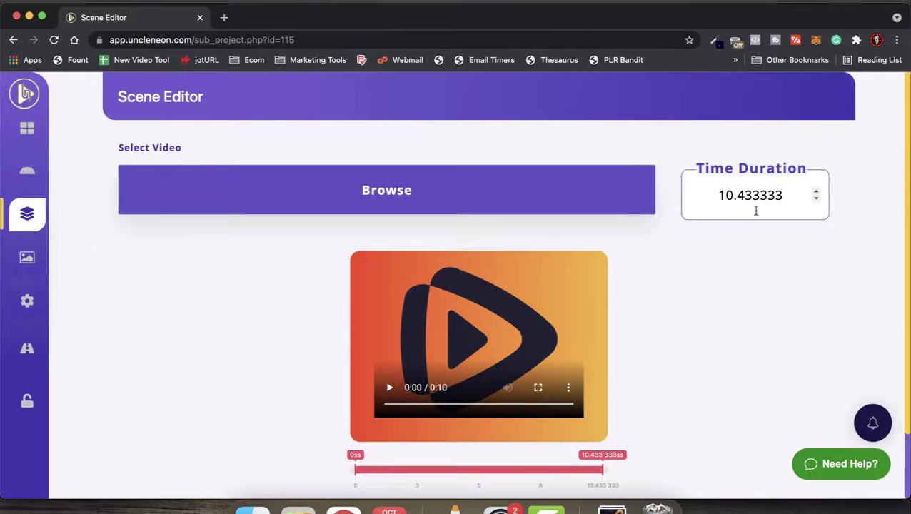
Move the video's trim start to 3 seconds, return it to 0, and submit the clip with Trim & Upload
{"action": "scroll", "coordinate": [721, 286], "scroll_direction": "down", "scroll_amount": 2}
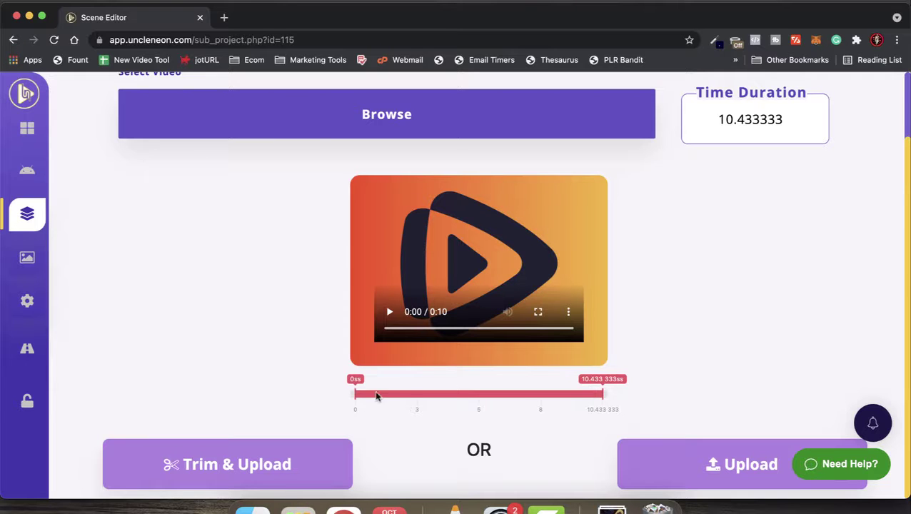
{"action": "left_click_drag", "start_coordinate": [368, 394], "coordinate": [426, 394]}
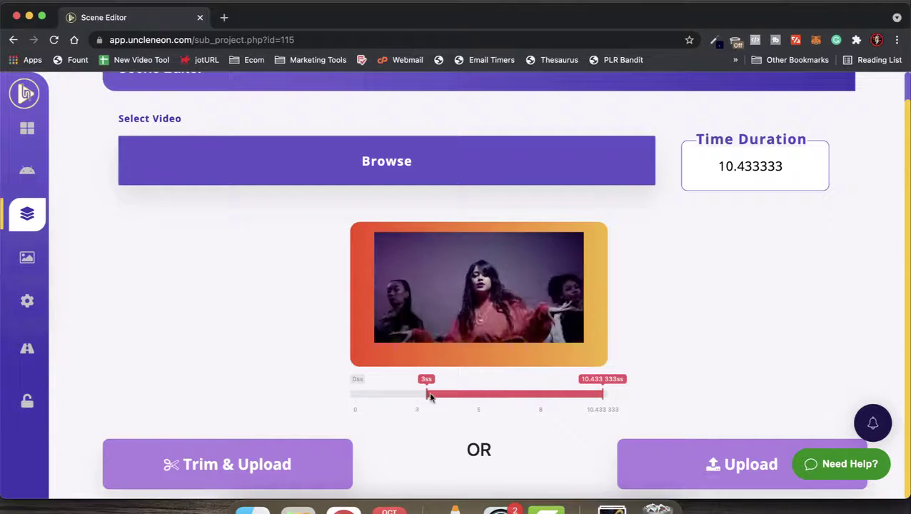
{"action": "left_click_drag", "start_coordinate": [427, 394], "coordinate": [321, 395]}
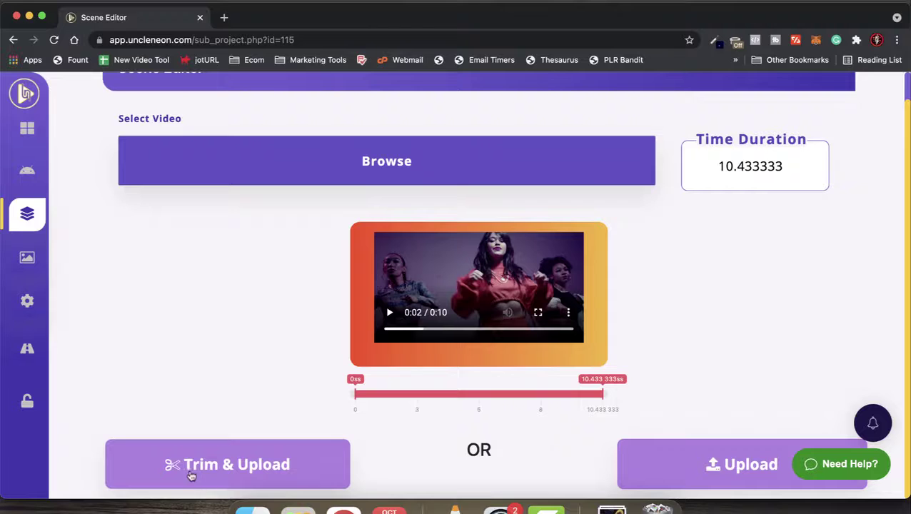
{"action": "left_click", "coordinate": [191, 470]}
{"action": "scroll", "coordinate": [255, 390], "scroll_direction": "down", "scroll_amount": 2}
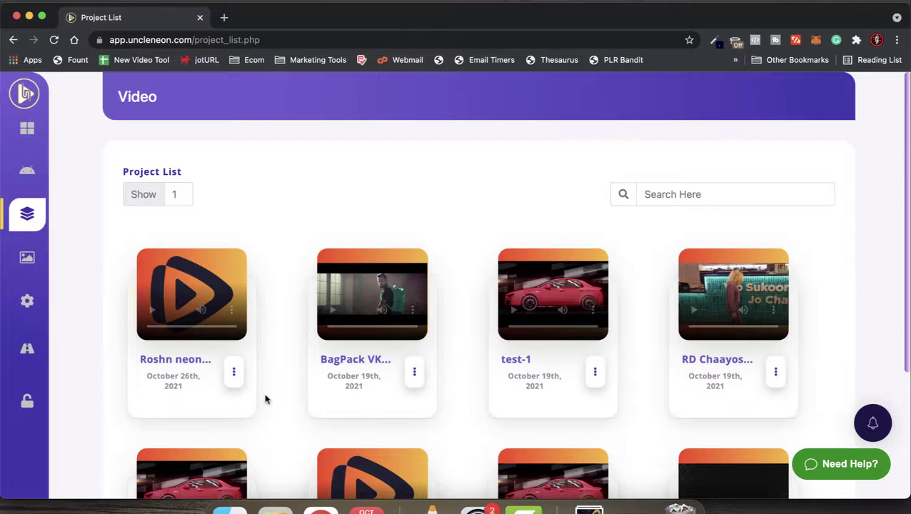
Open the newly created project's scenes from the project list and open the Part_0.mp4 scene for editing
{"action": "left_click", "coordinate": [235, 374]}
{"action": "left_click", "coordinate": [290, 377]}
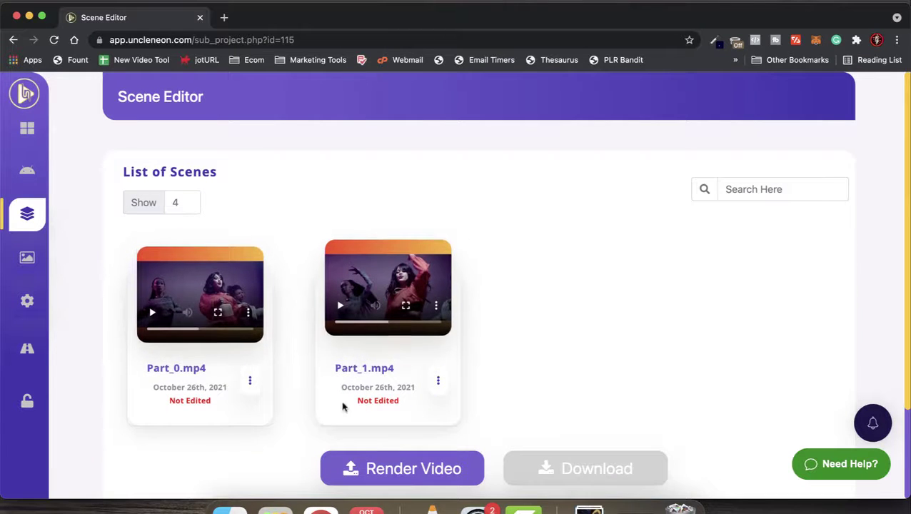
{"action": "scroll", "coordinate": [278, 363], "scroll_direction": "down", "scroll_amount": 2}
{"action": "scroll", "coordinate": [279, 362], "scroll_direction": "up", "scroll_amount": 2}
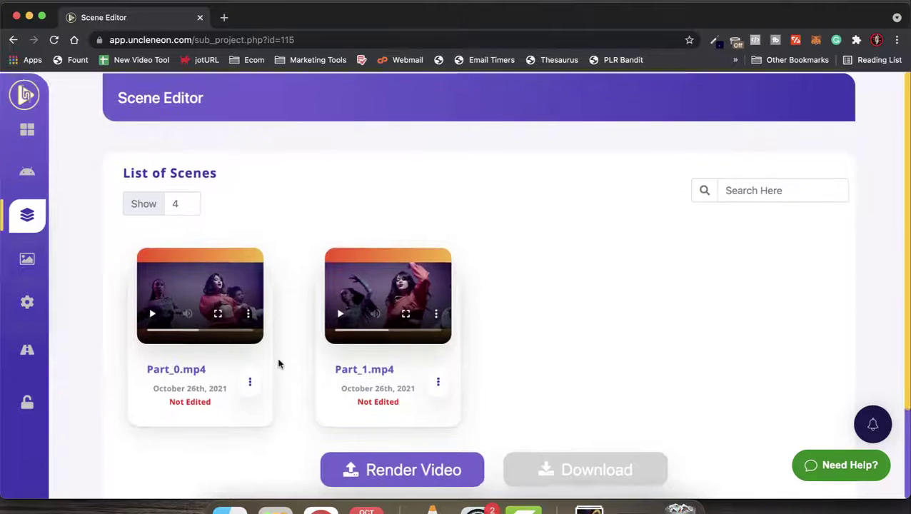
{"action": "left_click", "coordinate": [250, 383]}
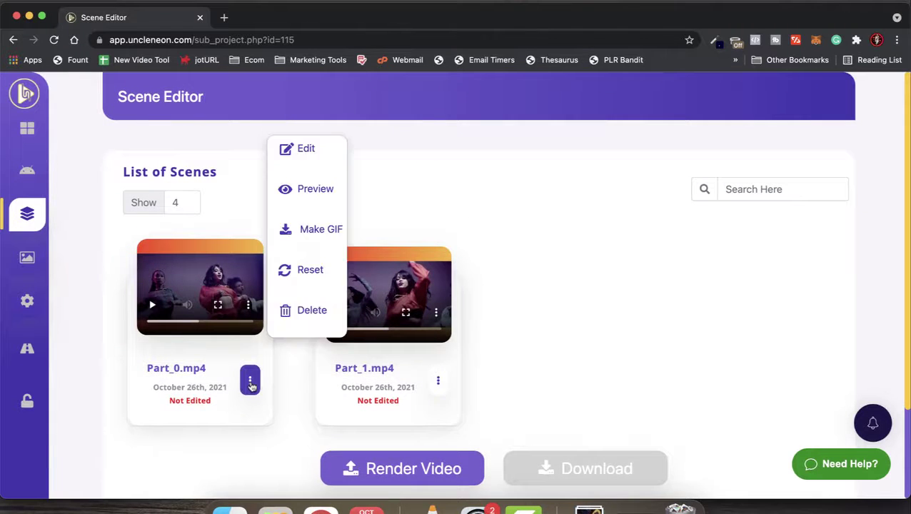
{"action": "left_click", "coordinate": [287, 151]}
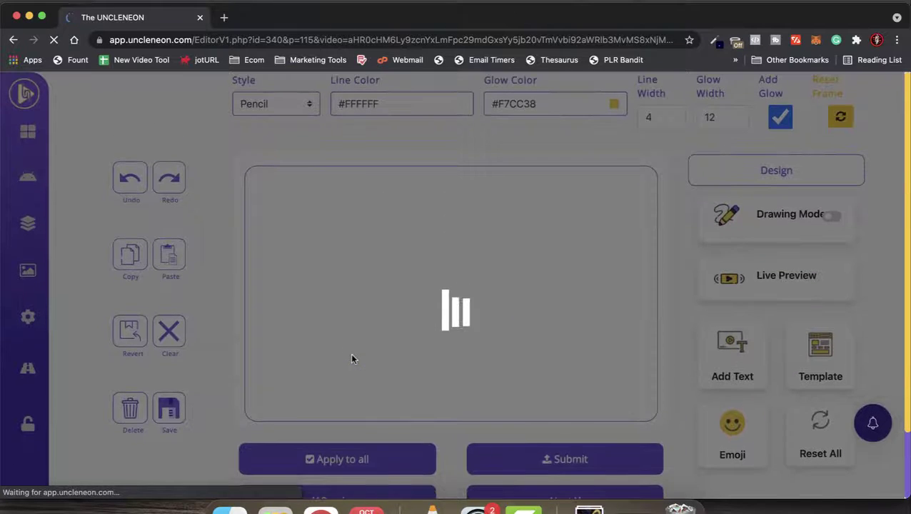
Examine the scene's frame strip, the frame 1 preview, and the editor's line, glow and design tools
{"action": "scroll", "coordinate": [396, 356], "scroll_direction": "down", "scroll_amount": 2}
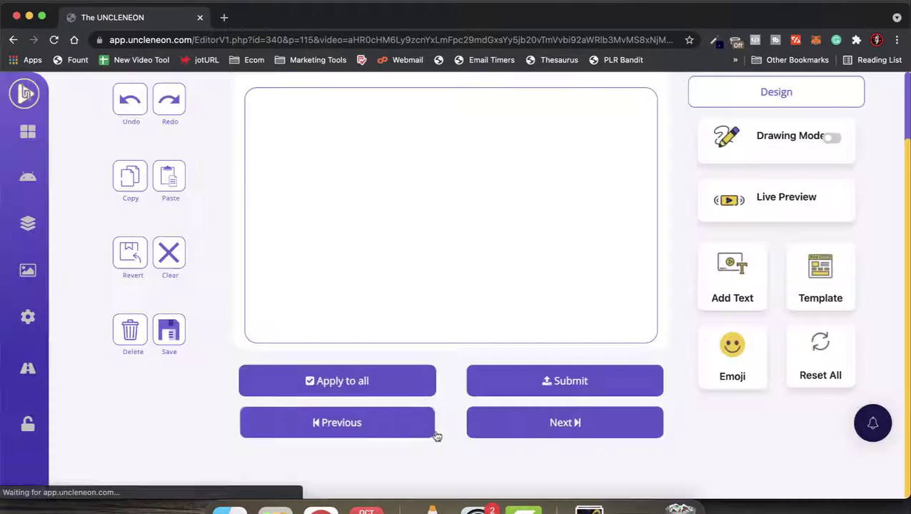
{"action": "scroll", "coordinate": [482, 453], "scroll_direction": "down", "scroll_amount": 3}
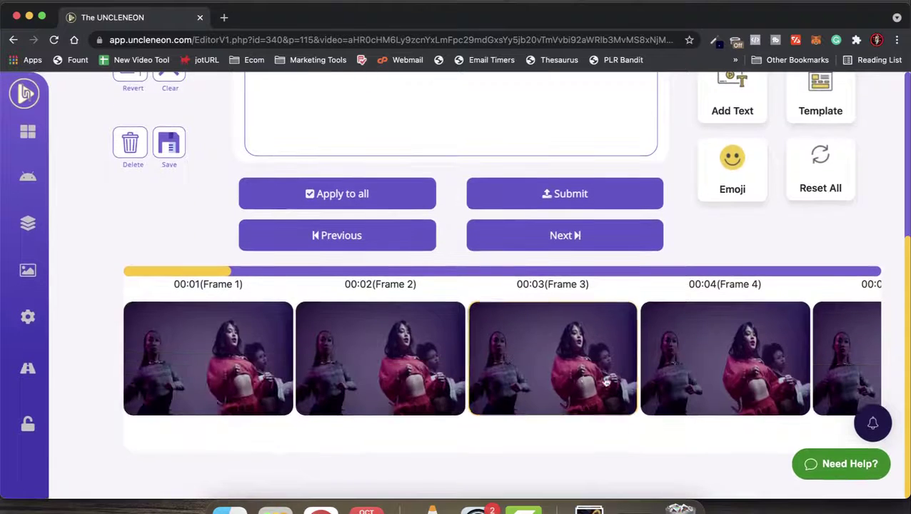
{"action": "scroll", "coordinate": [605, 384], "scroll_direction": "right", "scroll_amount": 6}
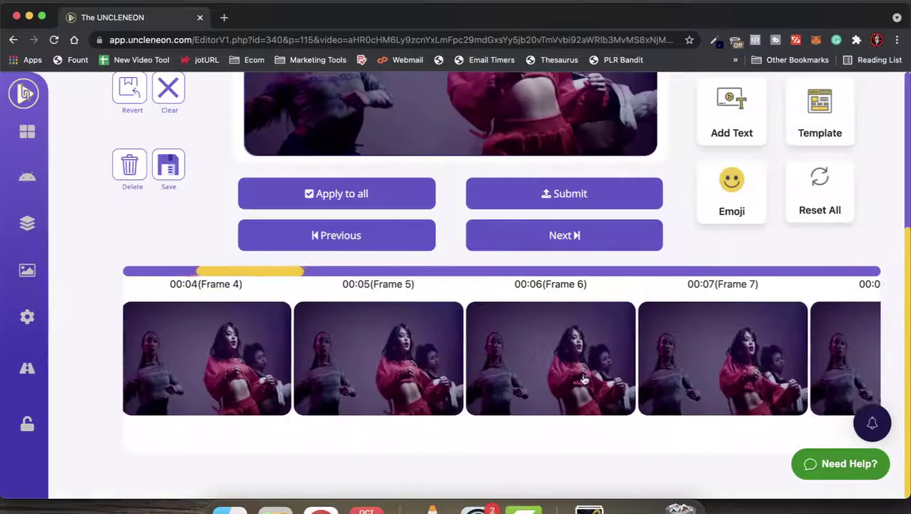
{"action": "scroll", "coordinate": [584, 379], "scroll_direction": "left", "scroll_amount": 7}
{"action": "scroll", "coordinate": [415, 384], "scroll_direction": "up", "scroll_amount": 1}
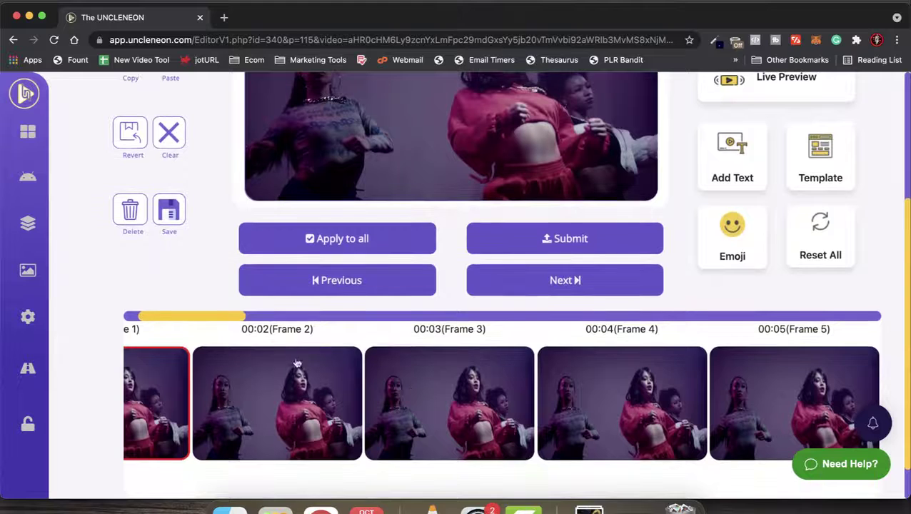
{"action": "scroll", "coordinate": [277, 343], "scroll_direction": "left", "scroll_amount": 2}
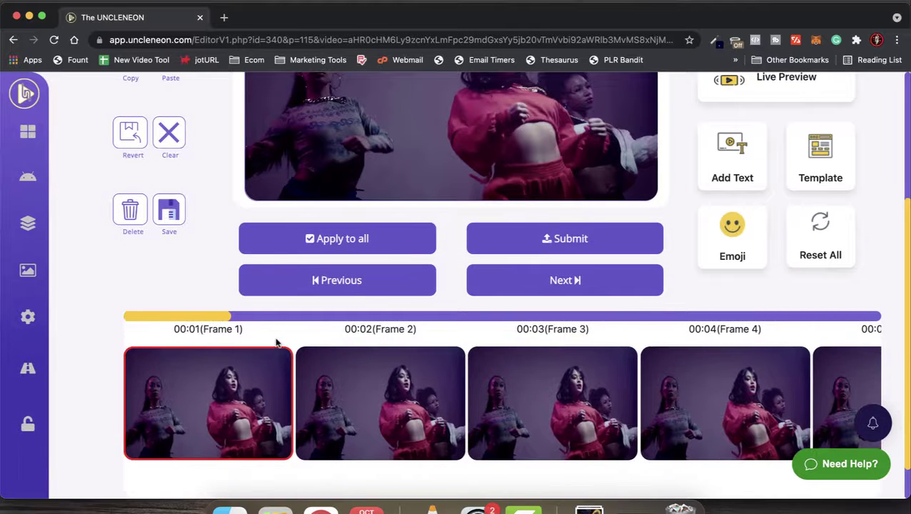
{"action": "scroll", "coordinate": [339, 344], "scroll_direction": "up", "scroll_amount": 4}
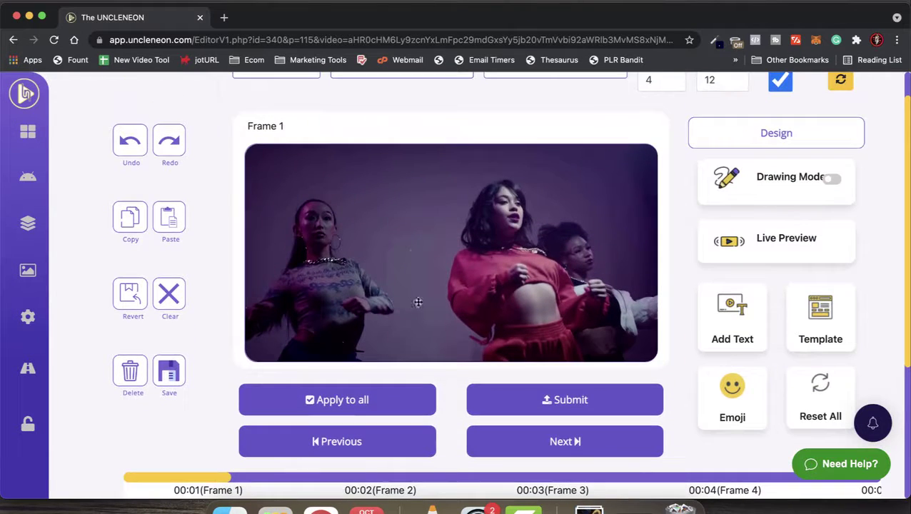
{"action": "scroll", "coordinate": [414, 251], "scroll_direction": "up", "scroll_amount": 1}
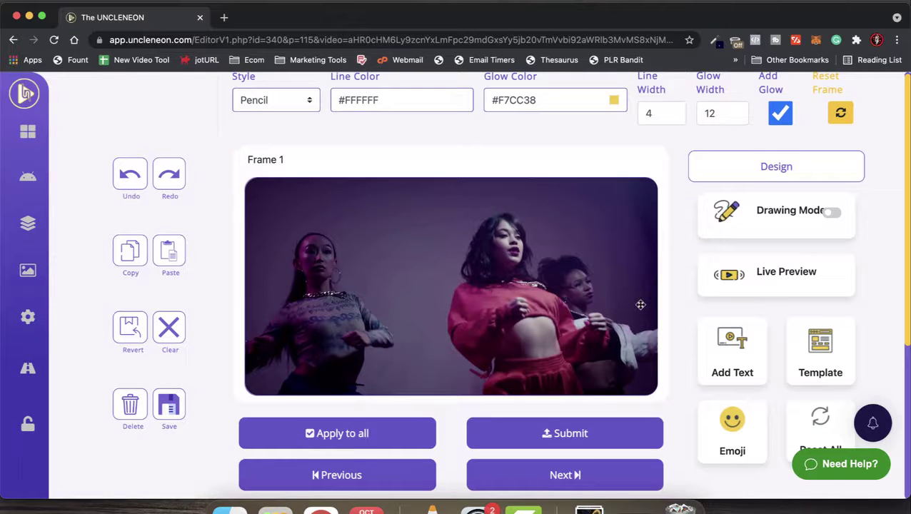
{"action": "scroll", "coordinate": [640, 305], "scroll_direction": "down", "scroll_amount": 1}
{"action": "scroll", "coordinate": [640, 305], "scroll_direction": "up", "scroll_amount": 1}
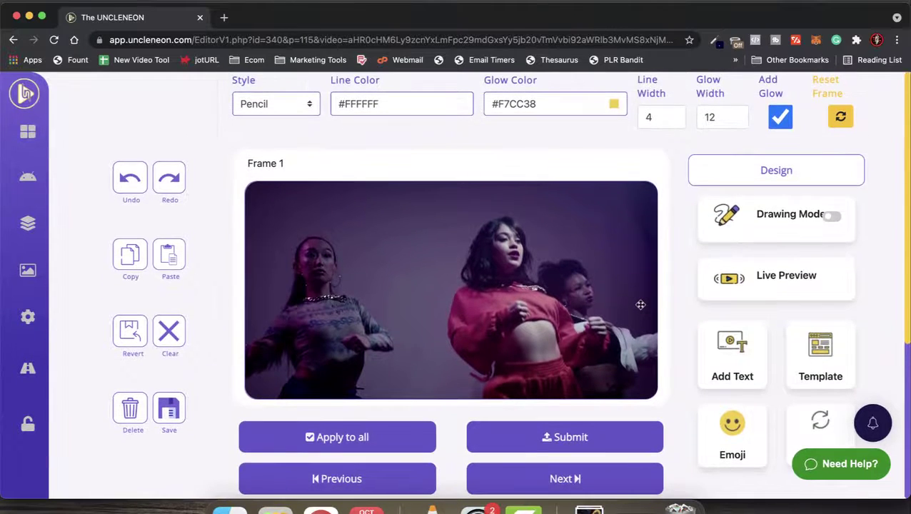
{"action": "scroll", "coordinate": [641, 305], "scroll_direction": "down", "scroll_amount": 1}
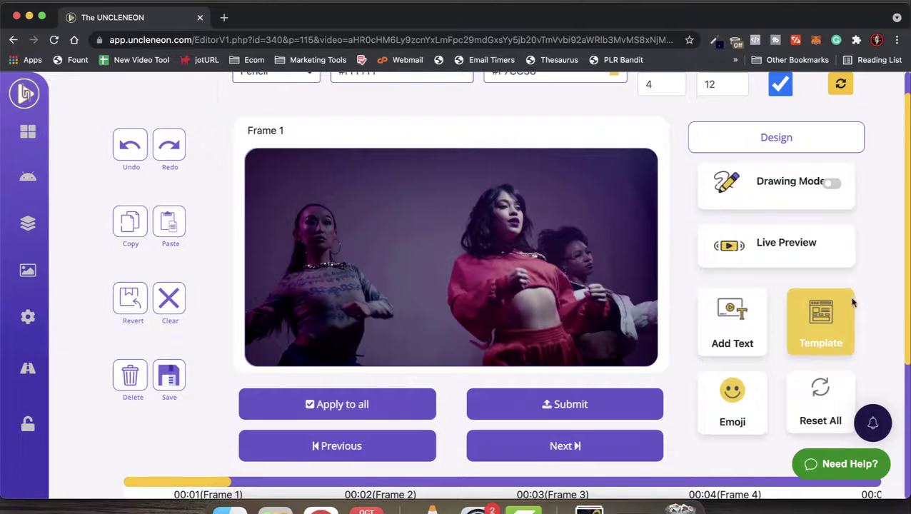
{"action": "scroll", "coordinate": [857, 299], "scroll_direction": "down", "scroll_amount": 2}
{"action": "scroll", "coordinate": [697, 371], "scroll_direction": "up", "scroll_amount": 1}
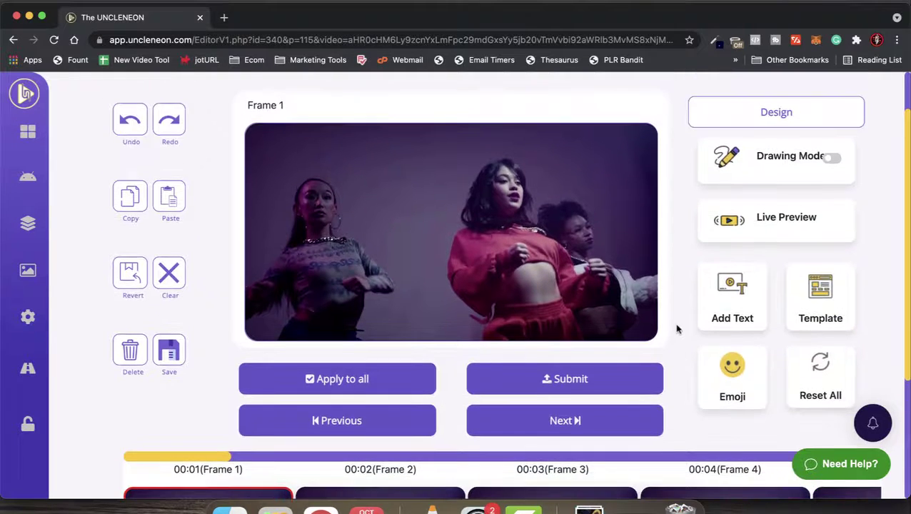
{"action": "scroll", "coordinate": [679, 341], "scroll_direction": "up", "scroll_amount": 1}
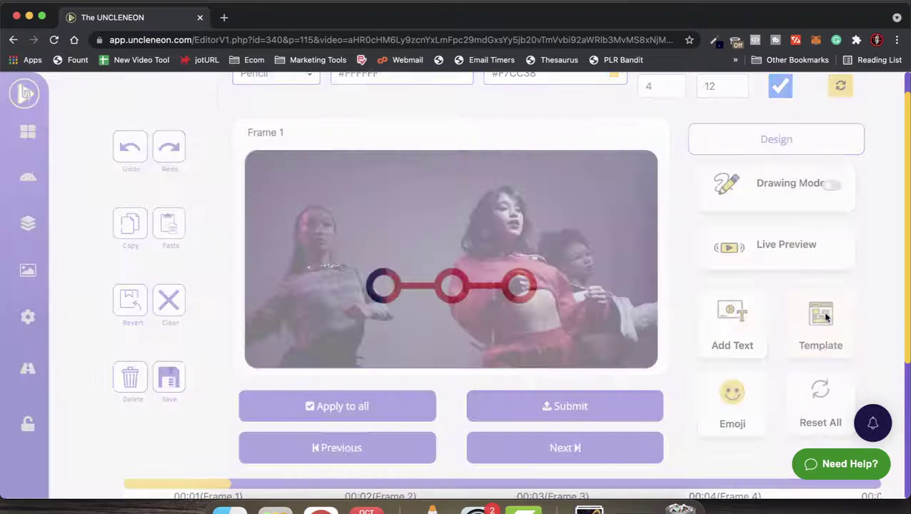
Add the 18-frame Electric template dated 2021-03-14 to frame 1
{"action": "left_click", "coordinate": [825, 315]}
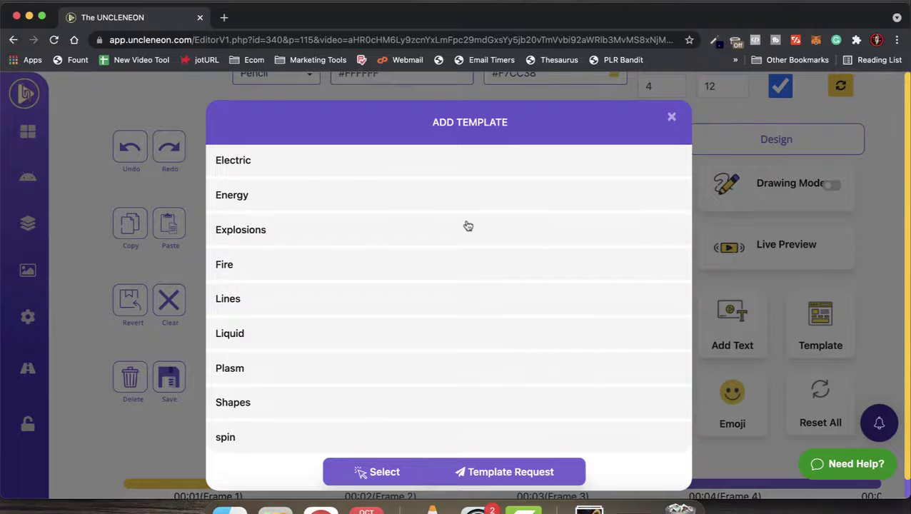
{"action": "left_click", "coordinate": [291, 167]}
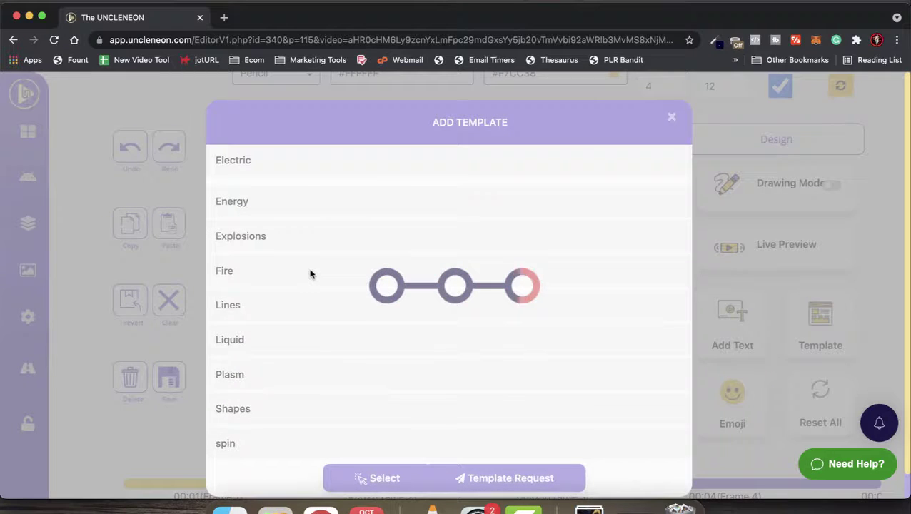
{"action": "scroll", "coordinate": [400, 321], "scroll_direction": "down", "scroll_amount": 2}
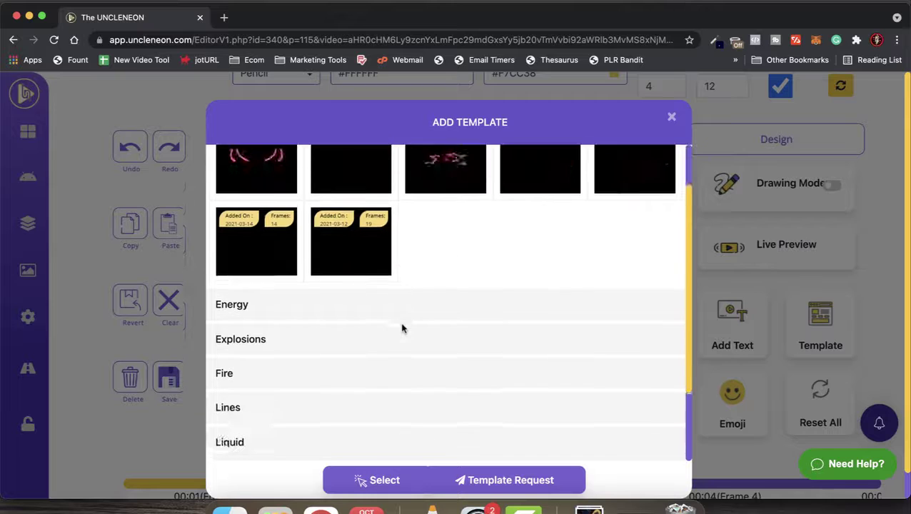
{"action": "scroll", "coordinate": [461, 312], "scroll_direction": "up", "scroll_amount": 1}
{"action": "scroll", "coordinate": [461, 313], "scroll_direction": "down", "scroll_amount": 3}
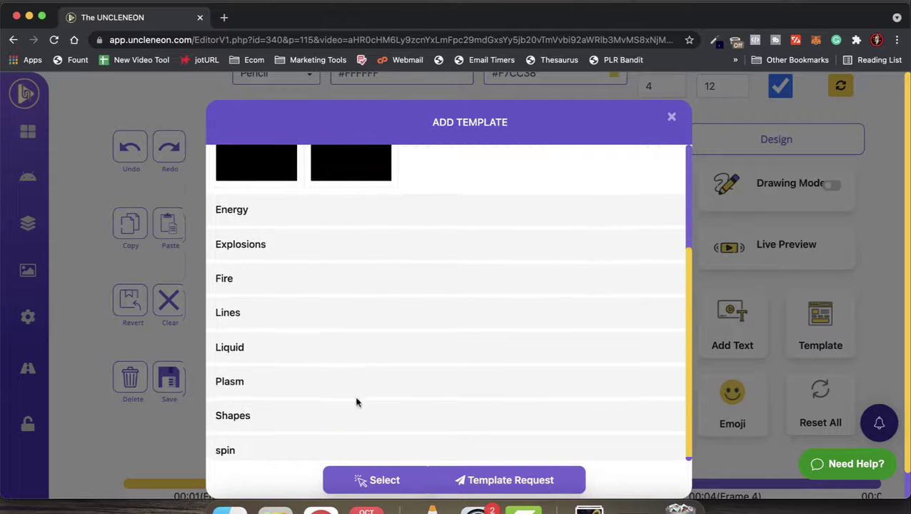
{"action": "left_click", "coordinate": [330, 415]}
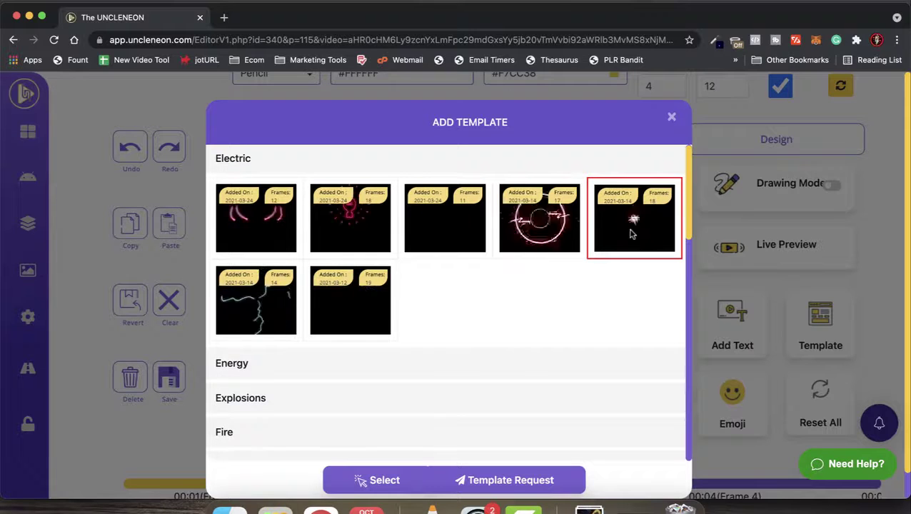
{"action": "scroll", "coordinate": [632, 233], "scroll_direction": "down", "scroll_amount": 2}
{"action": "scroll", "coordinate": [629, 200], "scroll_direction": "up", "scroll_amount": 2}
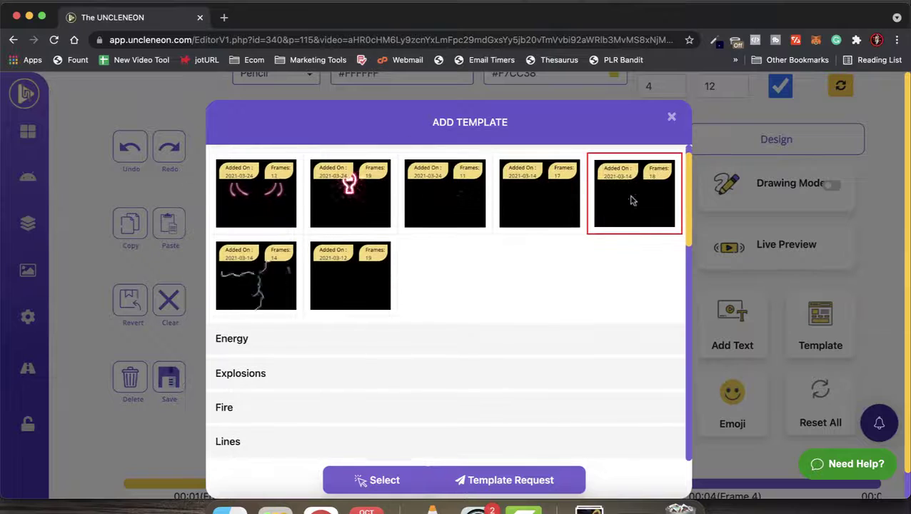
{"action": "left_click", "coordinate": [373, 480]}
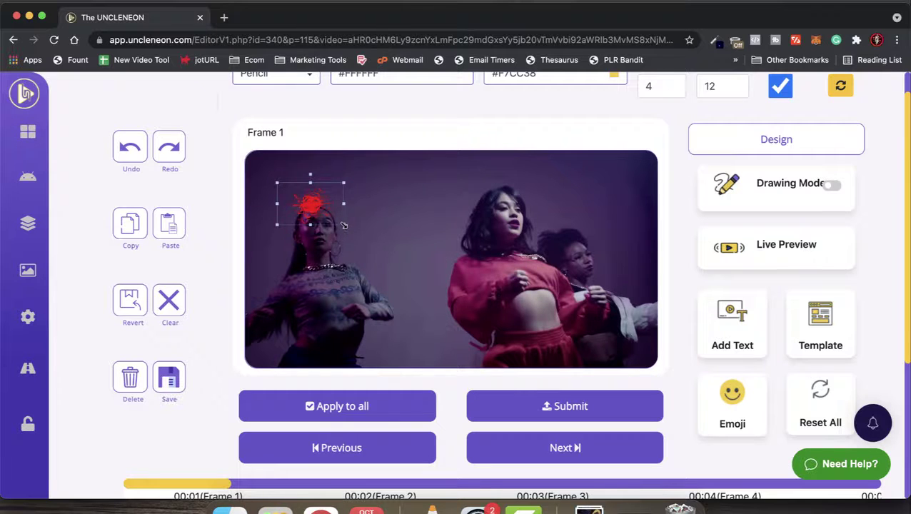
Enlarge the electric template and place it mid-frame, between the dancer in grey and the dancer in red
{"action": "left_click_drag", "start_coordinate": [344, 226], "coordinate": [494, 266]}
{"action": "left_click_drag", "start_coordinate": [367, 254], "coordinate": [411, 266]}
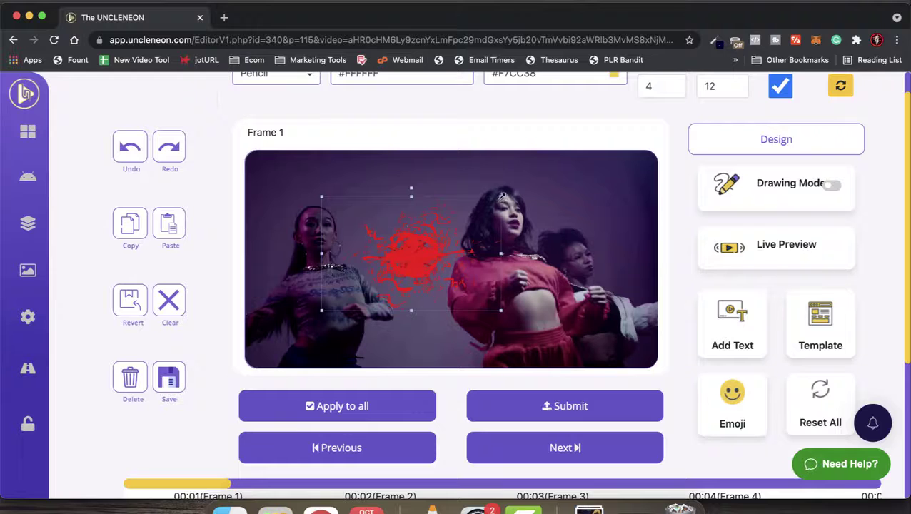
{"action": "left_click_drag", "start_coordinate": [501, 195], "coordinate": [526, 183]}
{"action": "left_click_drag", "start_coordinate": [452, 248], "coordinate": [446, 264]}
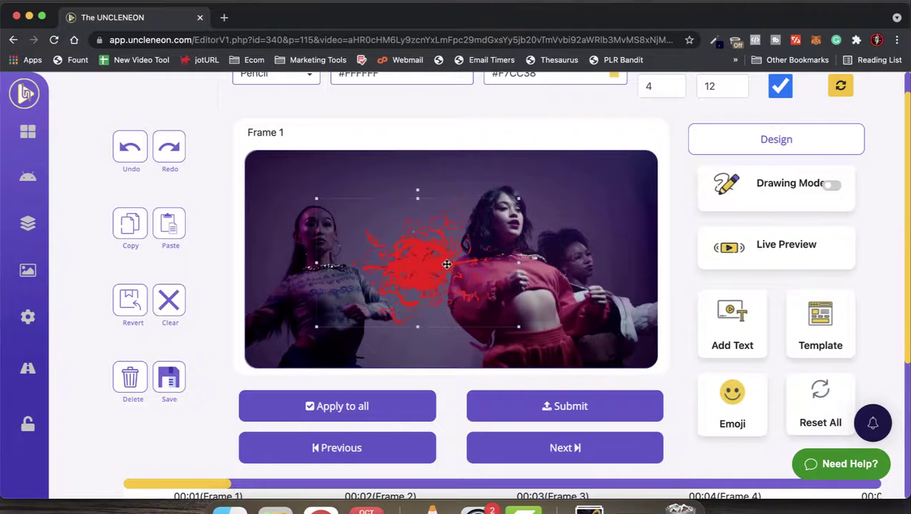
Open the electric template's animation settings and set it to run for 18 frames starting from frame 1
{"action": "double_click", "coordinate": [428, 285]}
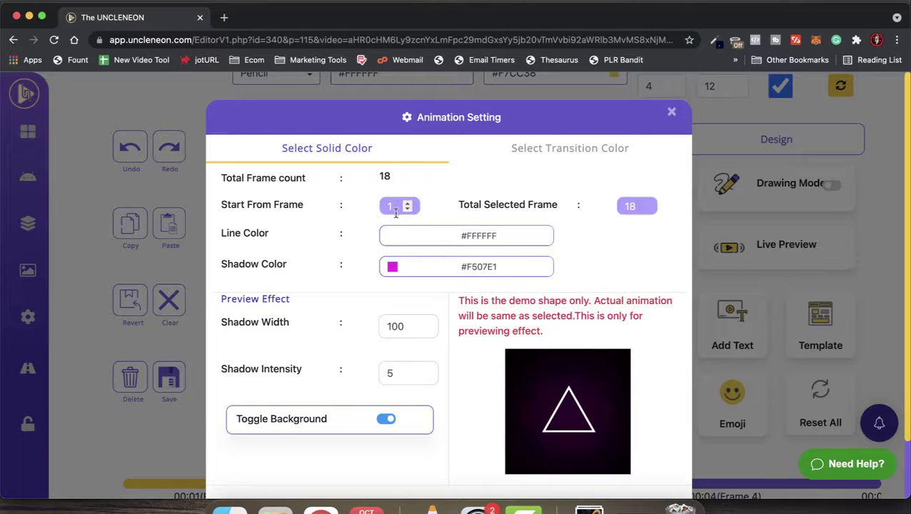
{"action": "left_click", "coordinate": [633, 207]}
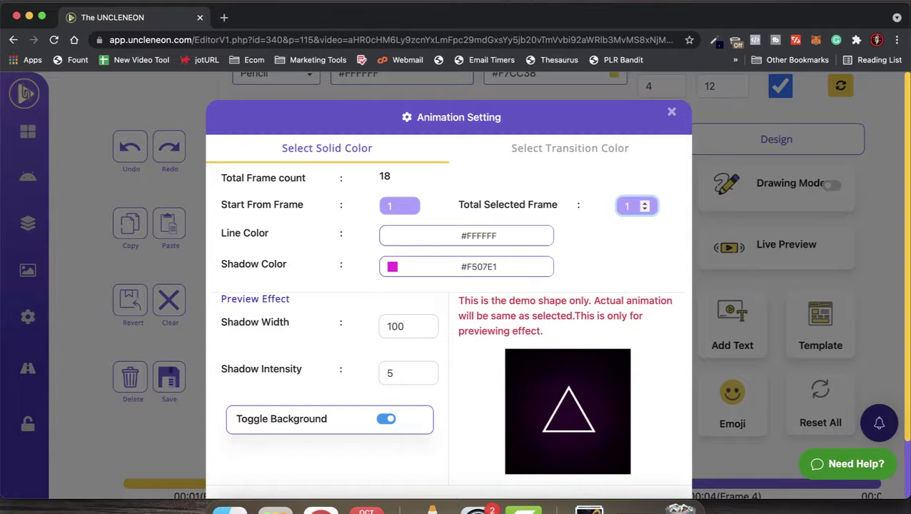
{"action": "left_click", "coordinate": [633, 251]}
{"action": "scroll", "coordinate": [398, 266], "scroll_direction": "down", "scroll_amount": 1}
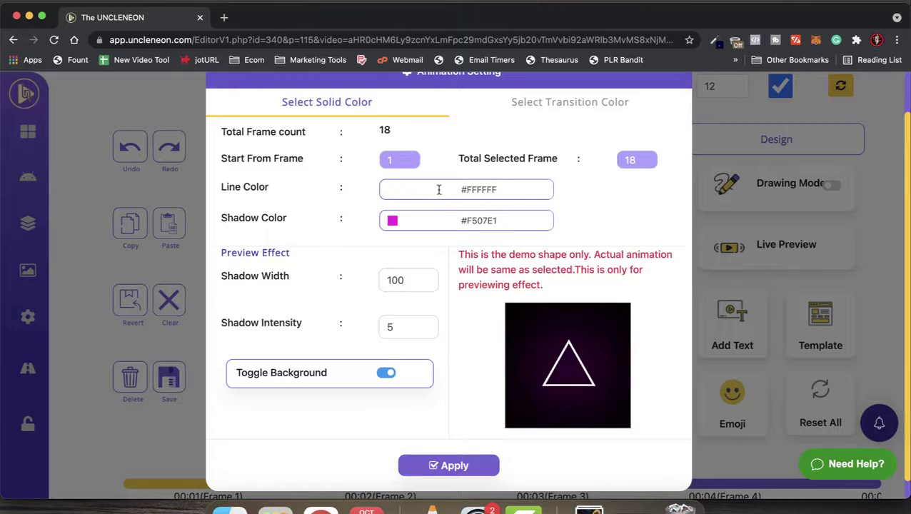
{"action": "left_click", "coordinate": [401, 188]}
{"action": "left_click", "coordinate": [404, 197]}
{"action": "left_click", "coordinate": [398, 198]}
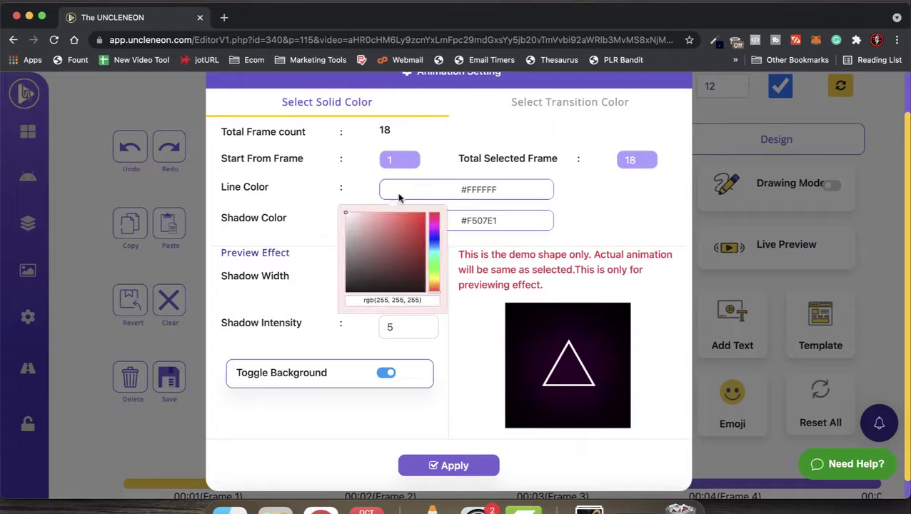
{"action": "left_click", "coordinate": [361, 183]}
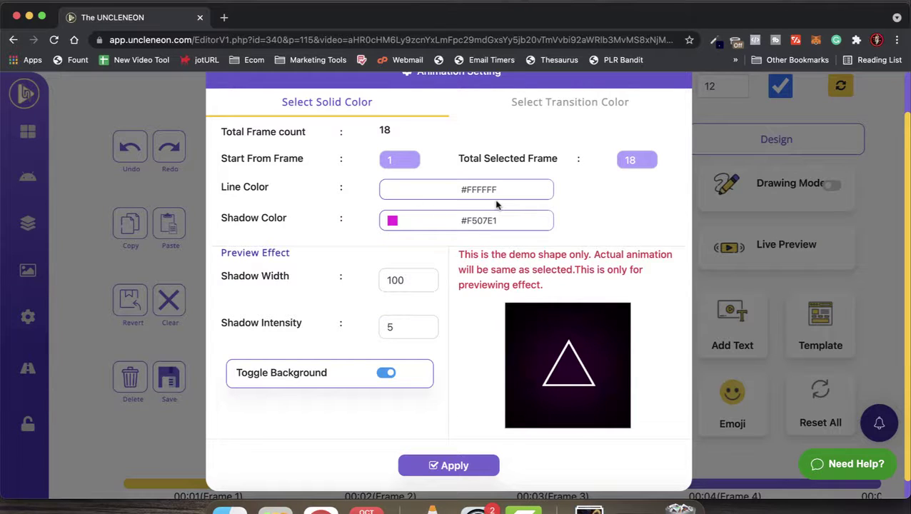
Set the electric animation's solid shadow color to bright green #4BF507
{"action": "left_click", "coordinate": [393, 222]}
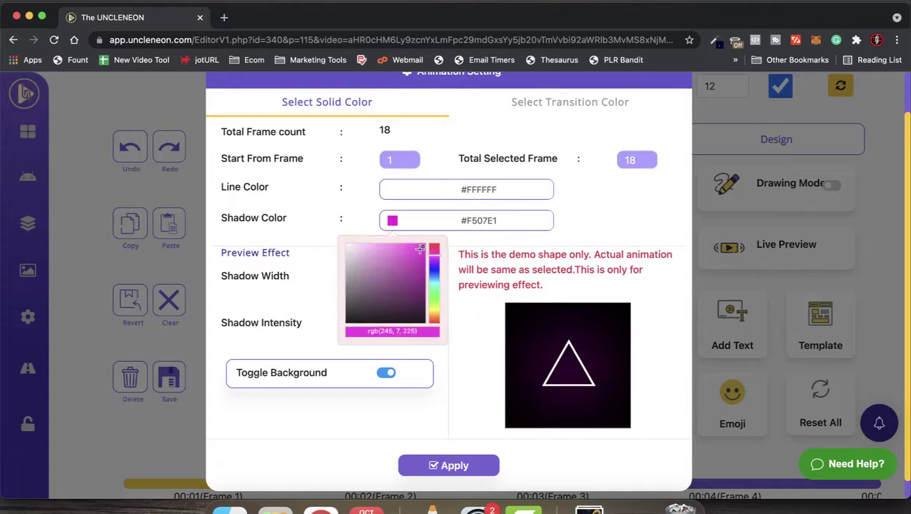
{"action": "left_click_drag", "start_coordinate": [434, 259], "coordinate": [434, 302]}
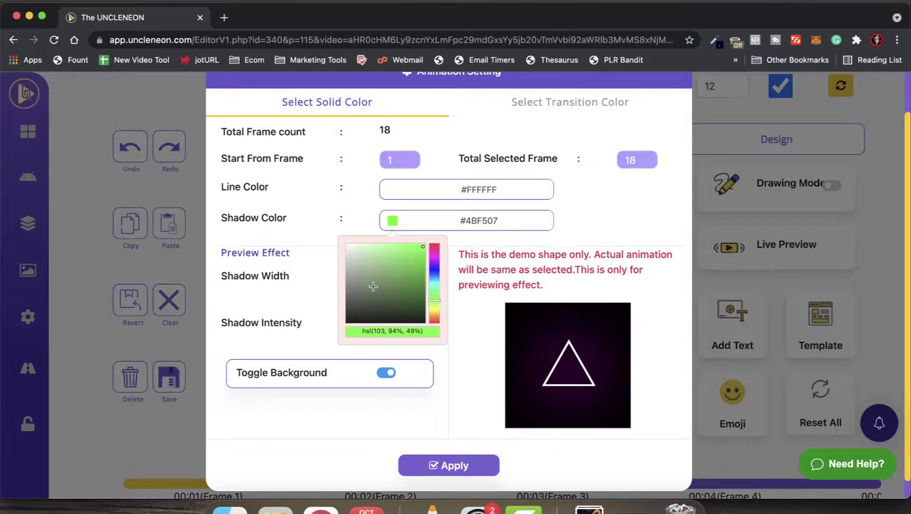
{"action": "left_click", "coordinate": [604, 223]}
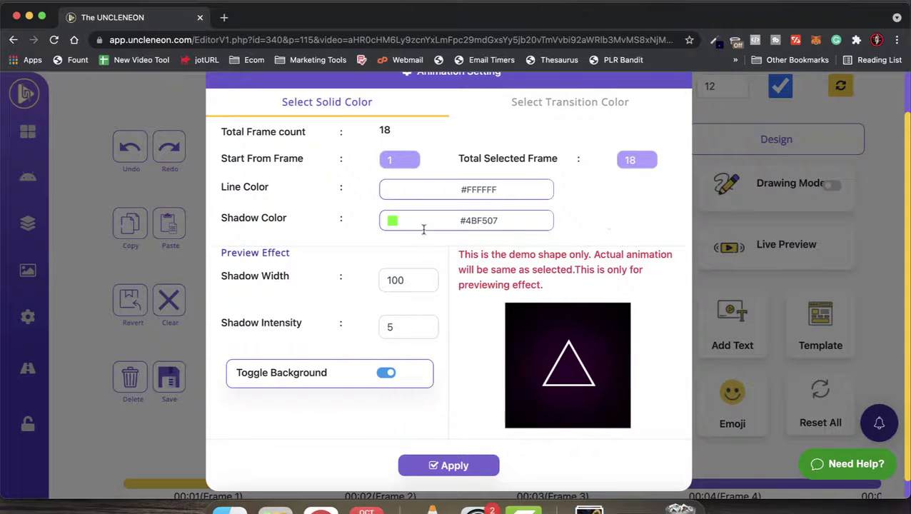
Try a shadow width of 106 in the effect preview and return it to 100
{"action": "scroll", "coordinate": [427, 226], "scroll_direction": "down", "scroll_amount": 1}
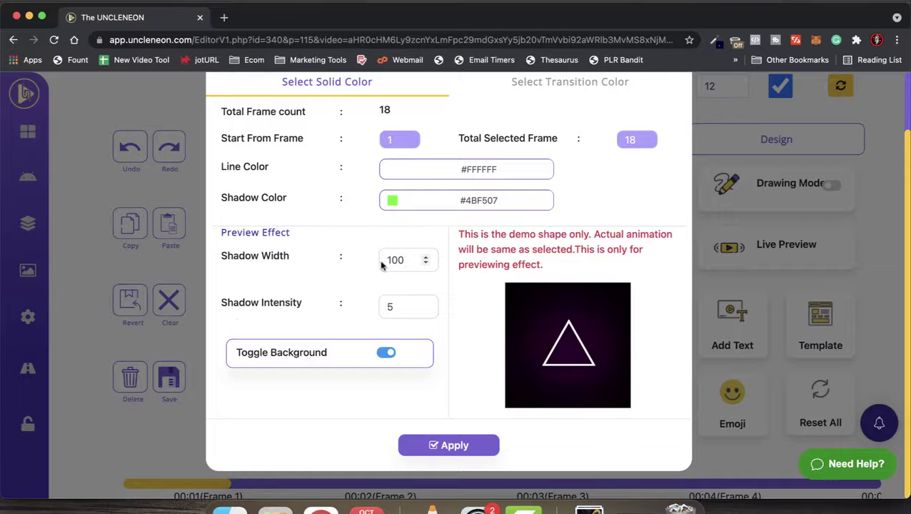
{"action": "left_click", "coordinate": [426, 259]}
{"action": "left_click", "coordinate": [426, 264]}
{"action": "left_click", "coordinate": [425, 258]}
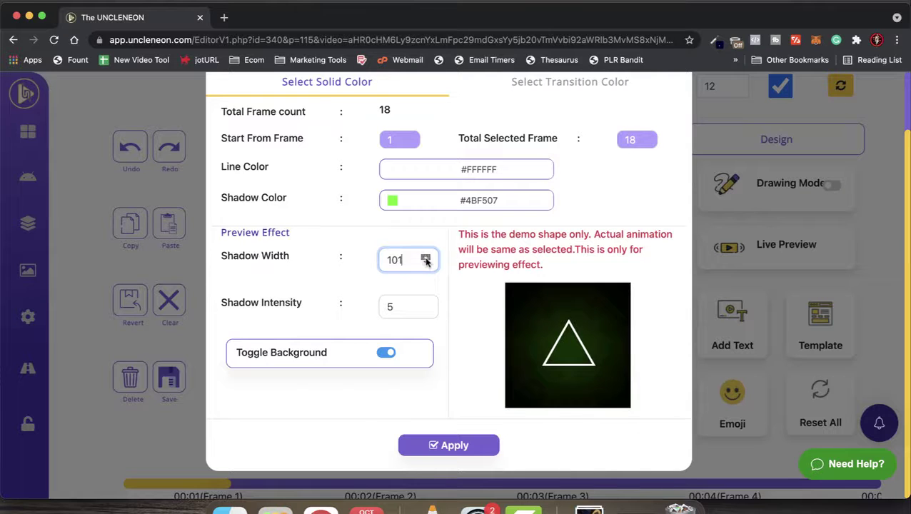
{"action": "left_click", "coordinate": [425, 259]}
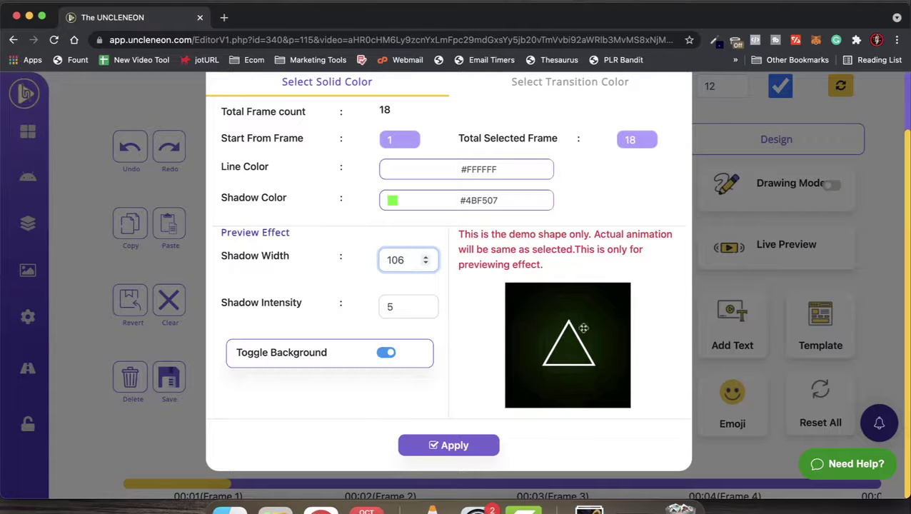
{"action": "left_click", "coordinate": [426, 264]}
{"action": "left_click", "coordinate": [425, 263]}
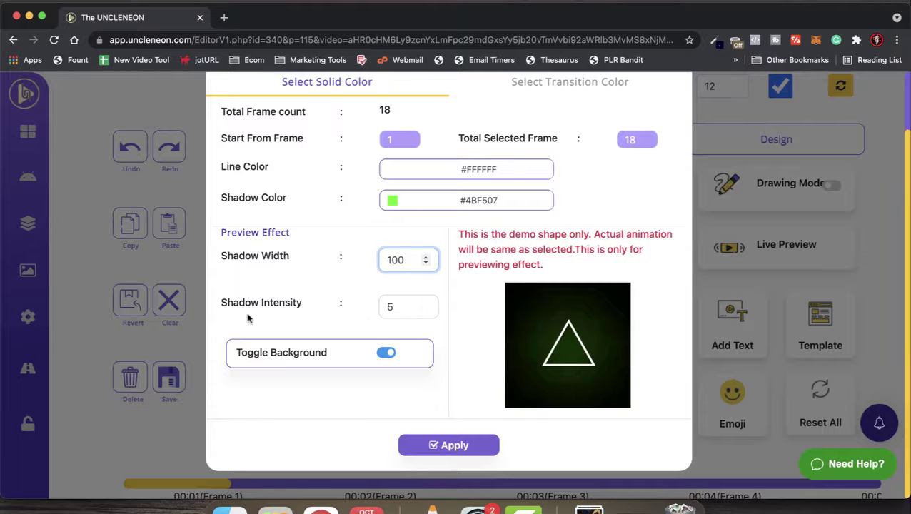
Try a shadow intensity of 13 in the effect preview and return it to 5
{"action": "left_click", "coordinate": [426, 304]}
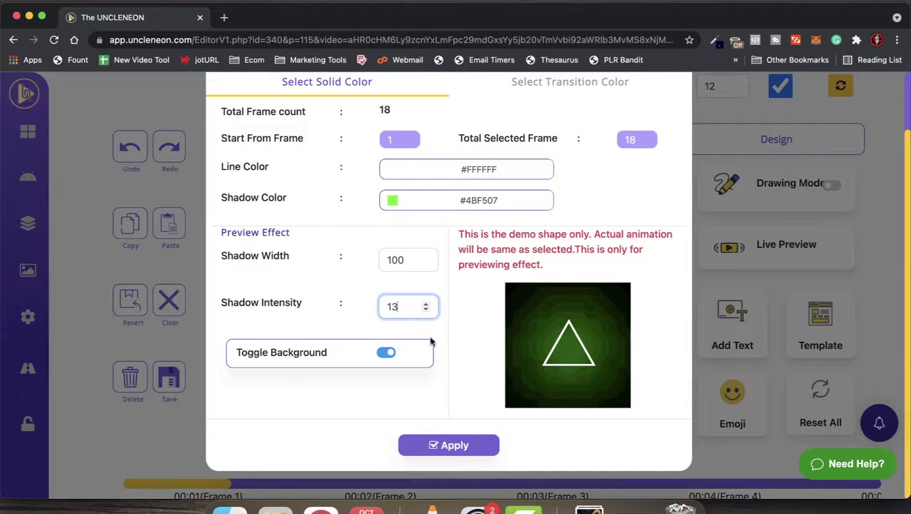
{"action": "left_click", "coordinate": [426, 310]}
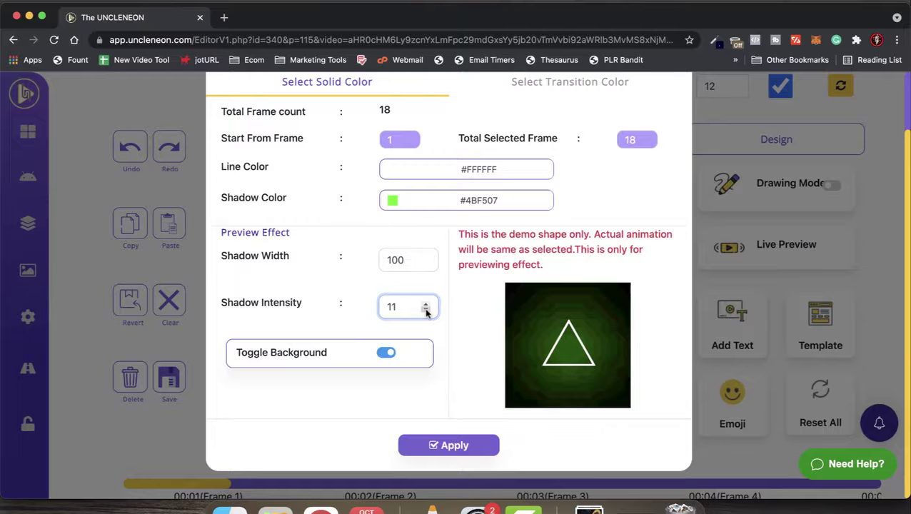
{"action": "left_click", "coordinate": [426, 310]}
{"action": "left_click", "coordinate": [426, 310]}
{"action": "left_click", "coordinate": [426, 310]}
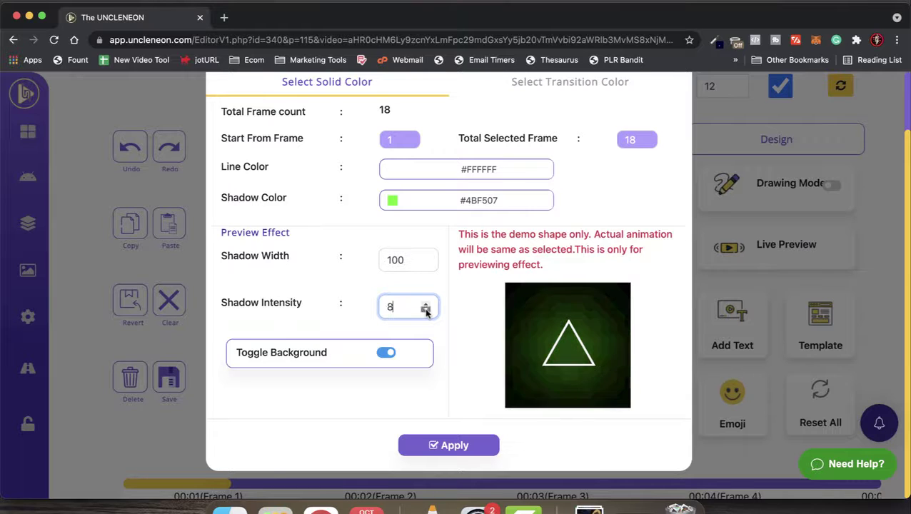
{"action": "left_click", "coordinate": [426, 310]}
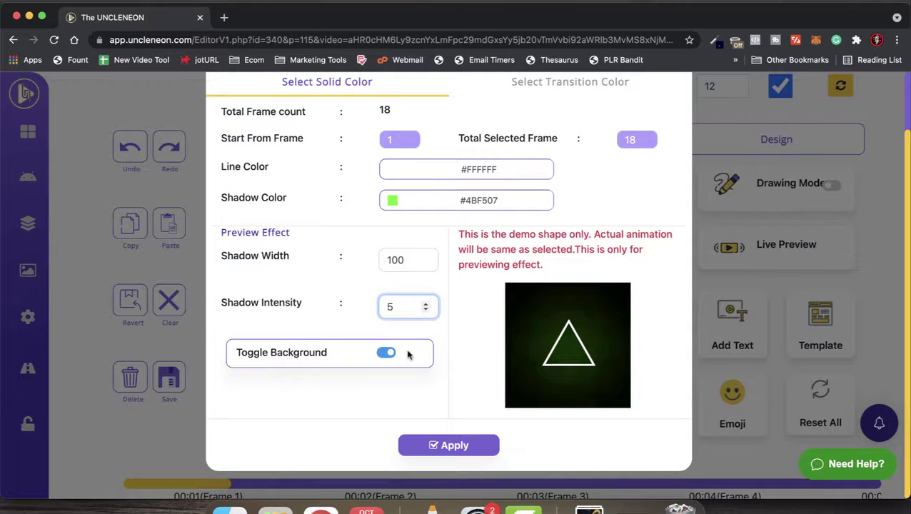
{"action": "left_click", "coordinate": [346, 320]}
Apply the animation settings to the electric template and wait until the scene's frames are processed
{"action": "scroll", "coordinate": [353, 408], "scroll_direction": "up", "scroll_amount": 2}
{"action": "scroll", "coordinate": [353, 408], "scroll_direction": "down", "scroll_amount": 2}
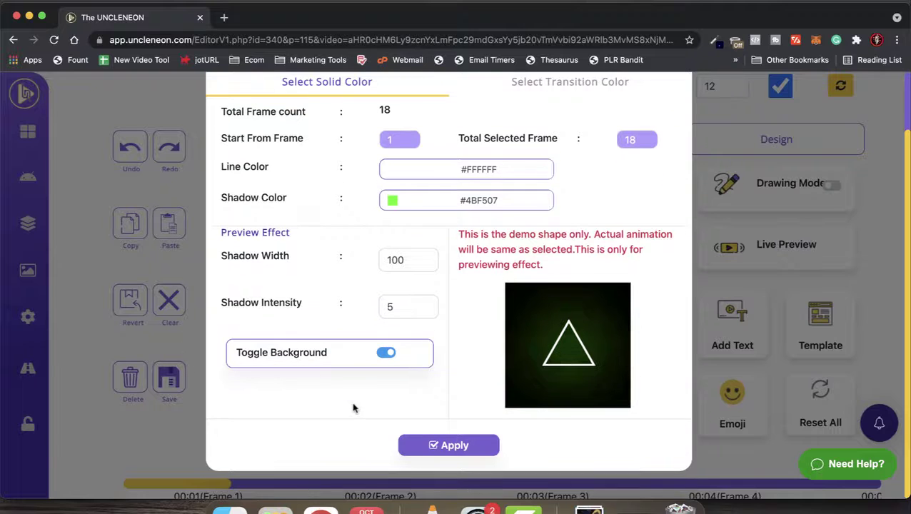
{"action": "left_click", "coordinate": [432, 446]}
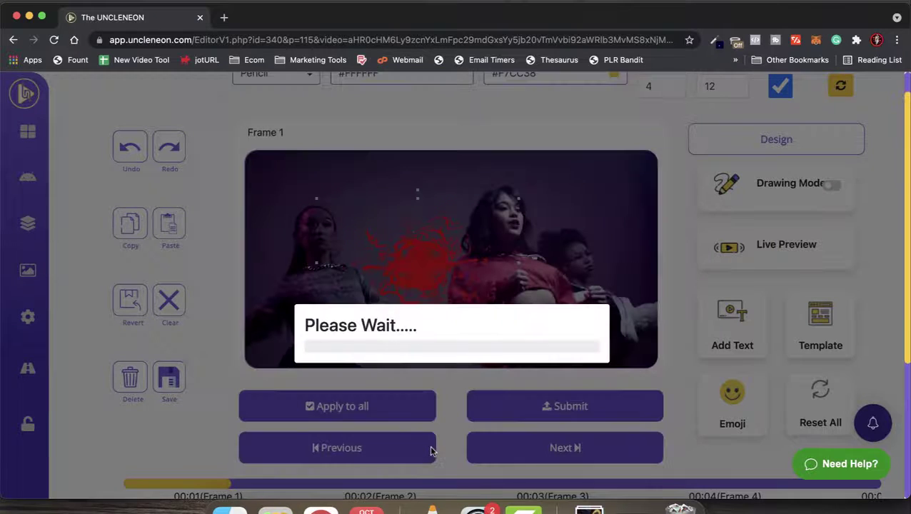
{"action": "scroll", "coordinate": [430, 450], "scroll_direction": "down", "scroll_amount": 4}
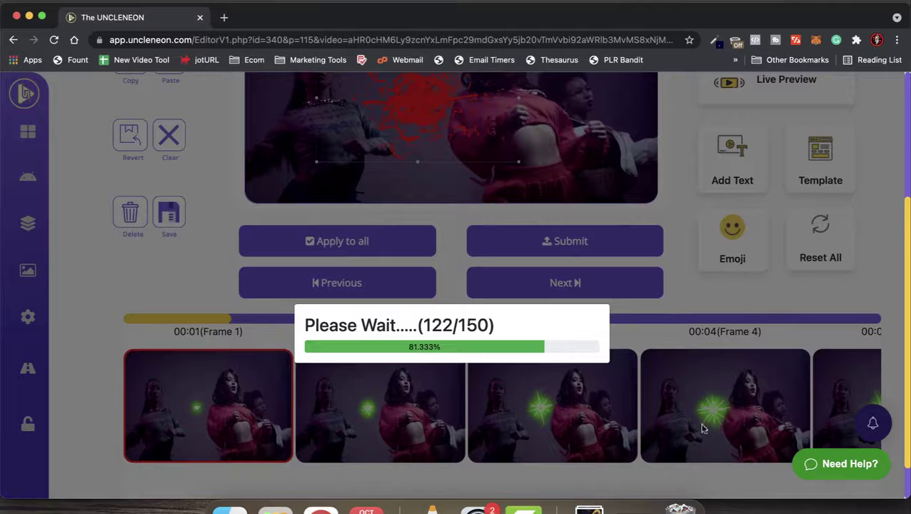
{"action": "scroll", "coordinate": [642, 437], "scroll_direction": "up", "scroll_amount": 1}
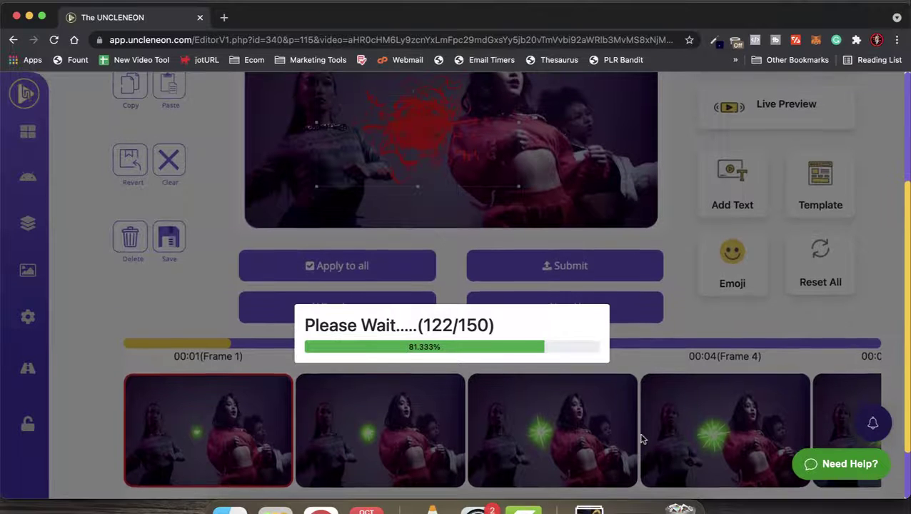
{"action": "scroll", "coordinate": [641, 437], "scroll_direction": "up", "scroll_amount": 2}
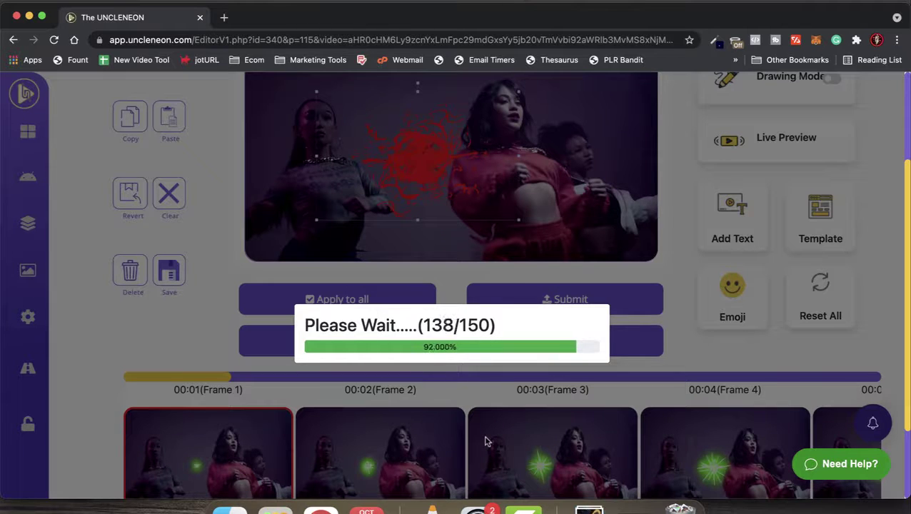
{"action": "scroll", "coordinate": [525, 467], "scroll_direction": "down", "scroll_amount": 2}
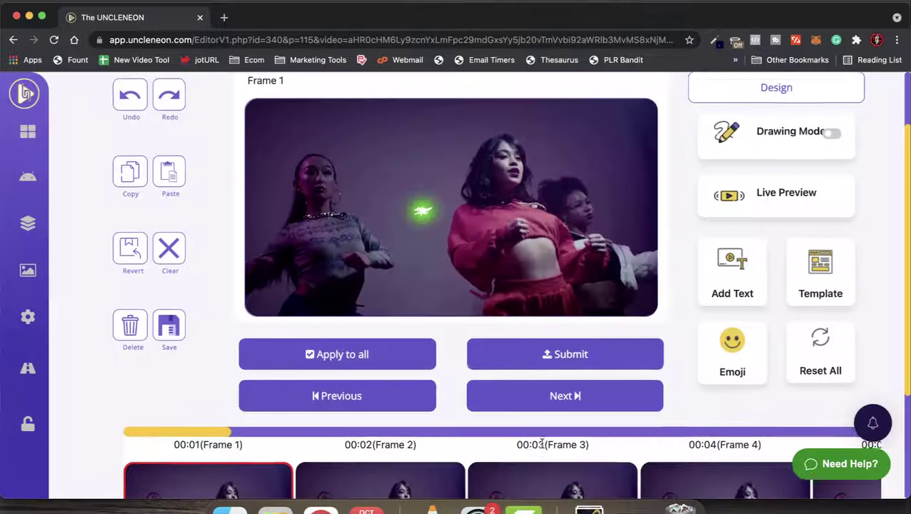
Examine the green electric effect frame by frame in the scene's frame strip, up to frame 17
{"action": "scroll", "coordinate": [542, 400], "scroll_direction": "down", "scroll_amount": 5}
{"action": "scroll", "coordinate": [547, 382], "scroll_direction": "right", "scroll_amount": 15}
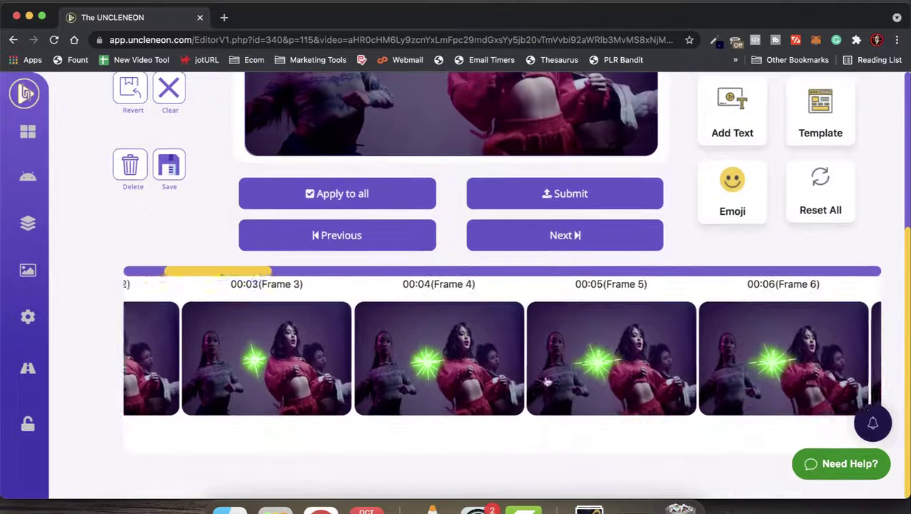
{"action": "scroll", "coordinate": [546, 382], "scroll_direction": "right", "scroll_amount": 10}
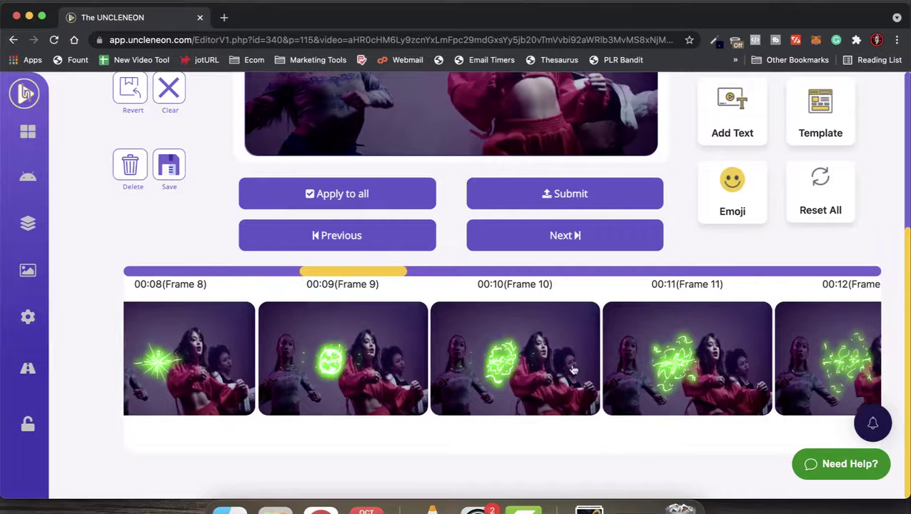
{"action": "scroll", "coordinate": [574, 369], "scroll_direction": "right", "scroll_amount": 8}
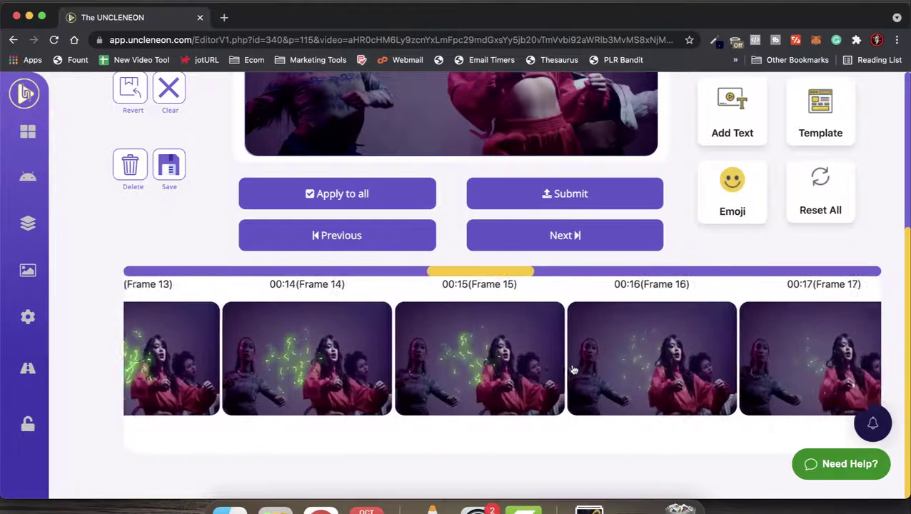
{"action": "scroll", "coordinate": [574, 370], "scroll_direction": "left", "scroll_amount": 20}
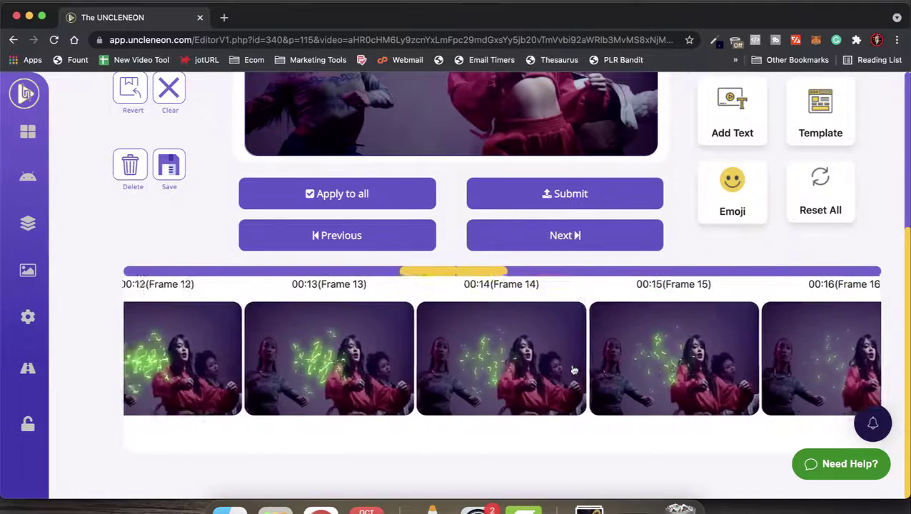
{"action": "scroll", "coordinate": [557, 362], "scroll_direction": "left", "scroll_amount": 6}
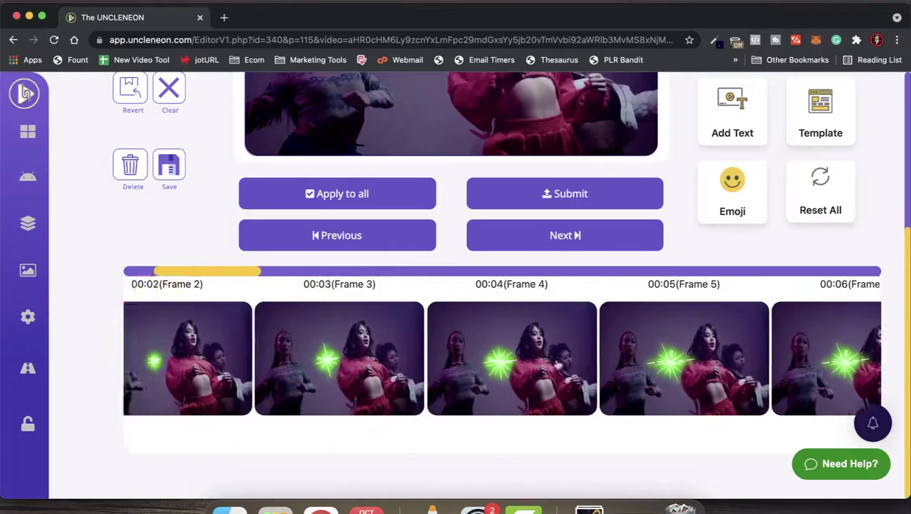
{"action": "scroll", "coordinate": [843, 314], "scroll_direction": "up", "scroll_amount": 5}
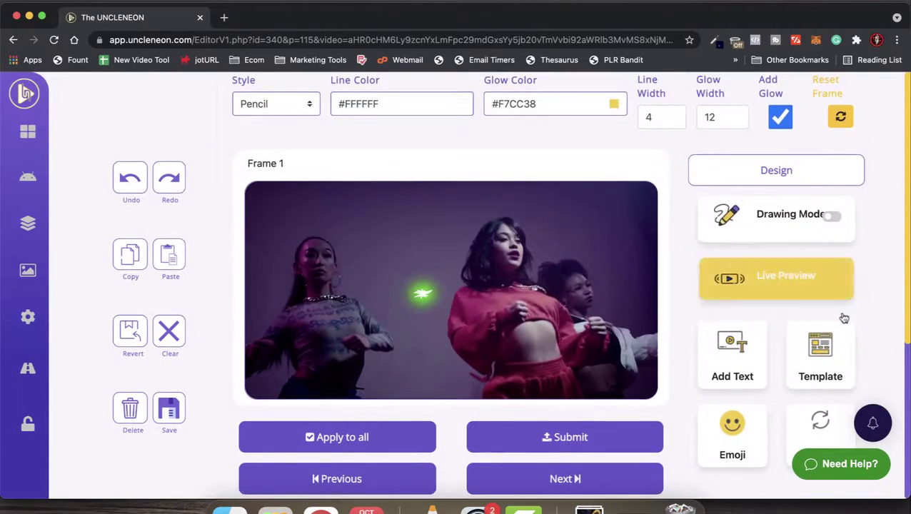
{"action": "left_click", "coordinate": [821, 350]}
{"action": "scroll", "coordinate": [432, 265], "scroll_direction": "down", "scroll_amount": 1}
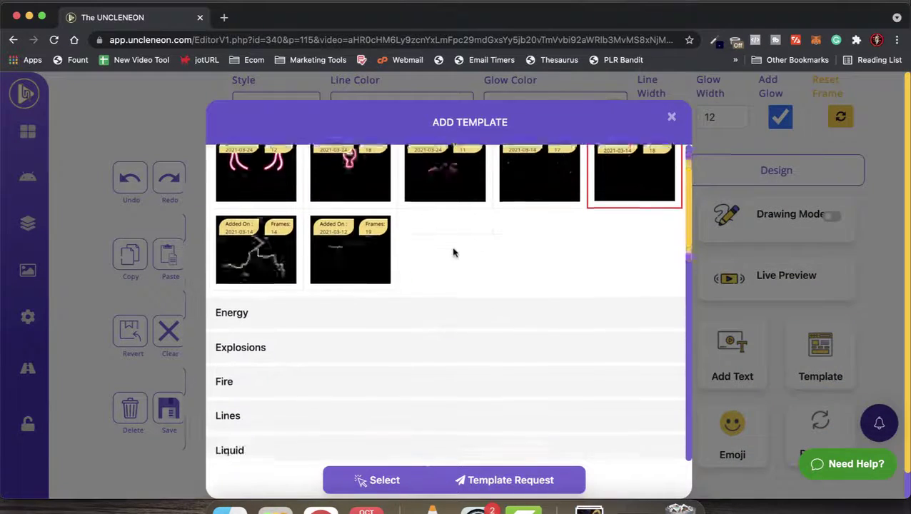
{"action": "scroll", "coordinate": [452, 250], "scroll_direction": "up", "scroll_amount": 2}
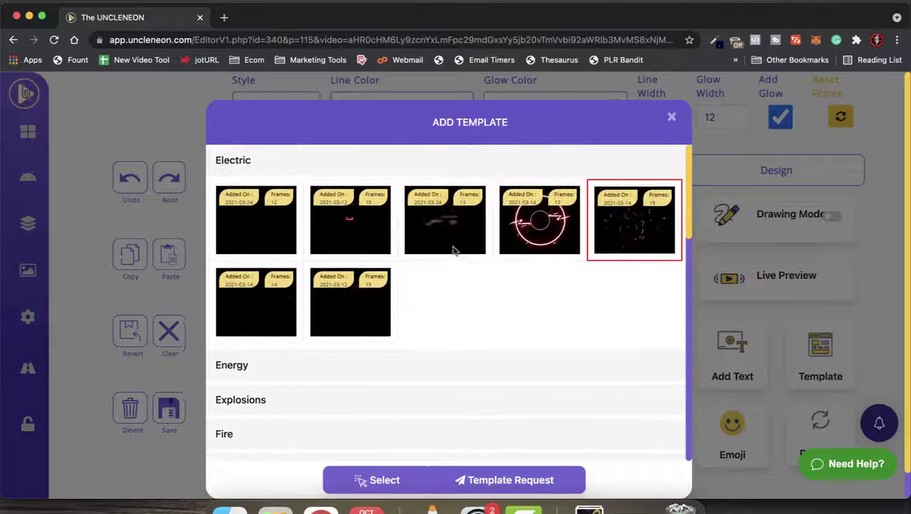
{"action": "left_click", "coordinate": [673, 119]}
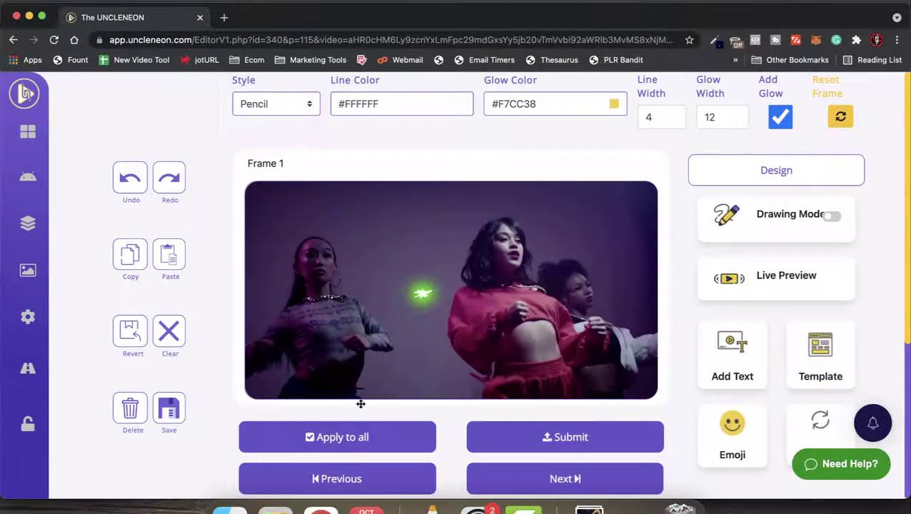
Open frame 17 from the frame strip for editing, near the end of the green electric animation
{"action": "scroll", "coordinate": [530, 345], "scroll_direction": "down", "scroll_amount": 2}
{"action": "scroll", "coordinate": [530, 345], "scroll_direction": "up", "scroll_amount": 2}
{"action": "scroll", "coordinate": [662, 300], "scroll_direction": "down", "scroll_amount": 2}
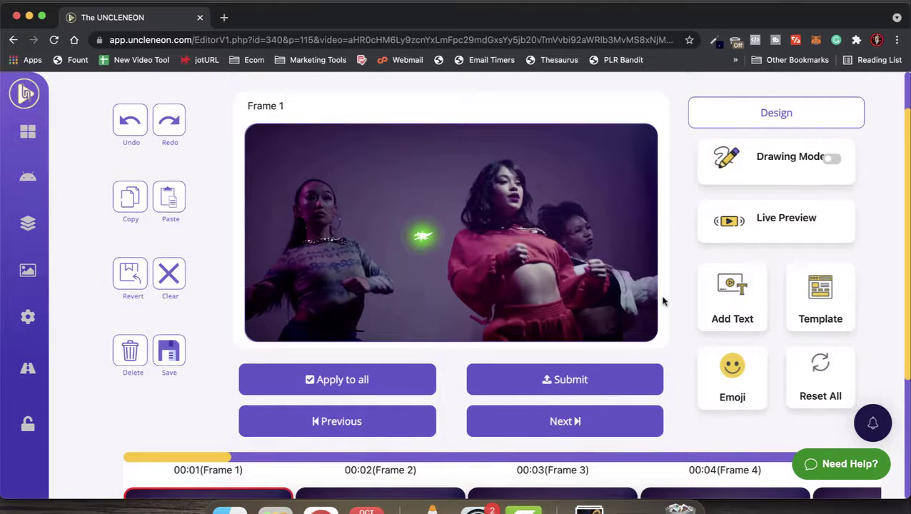
{"action": "scroll", "coordinate": [606, 371], "scroll_direction": "down", "scroll_amount": 3}
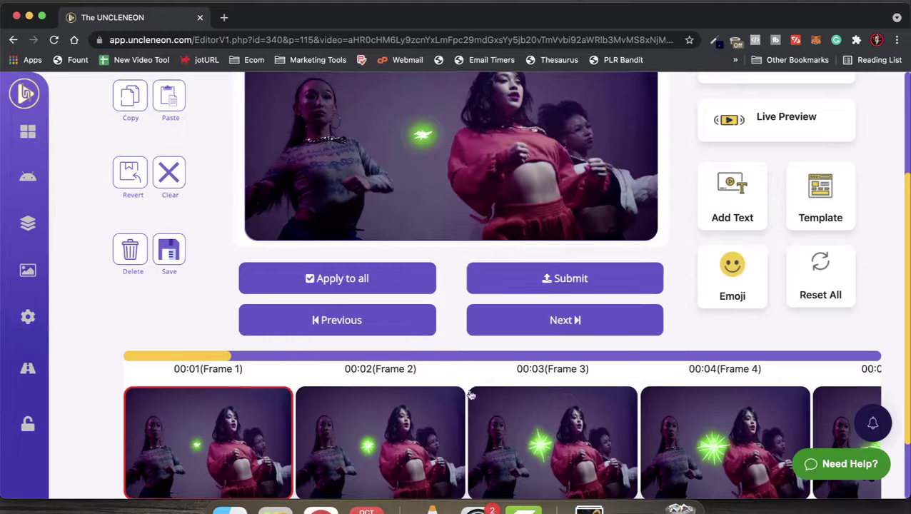
{"action": "left_click_drag", "start_coordinate": [209, 357], "coordinate": [541, 372]}
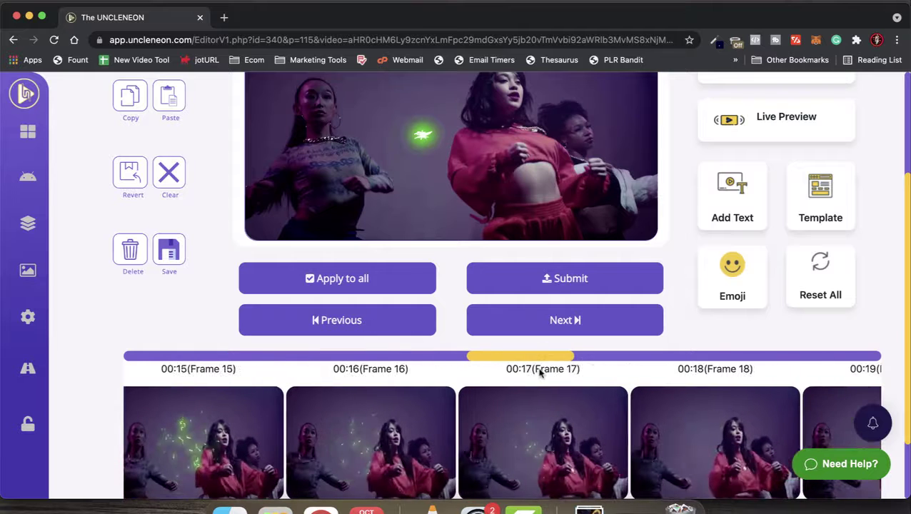
{"action": "left_click", "coordinate": [536, 415]}
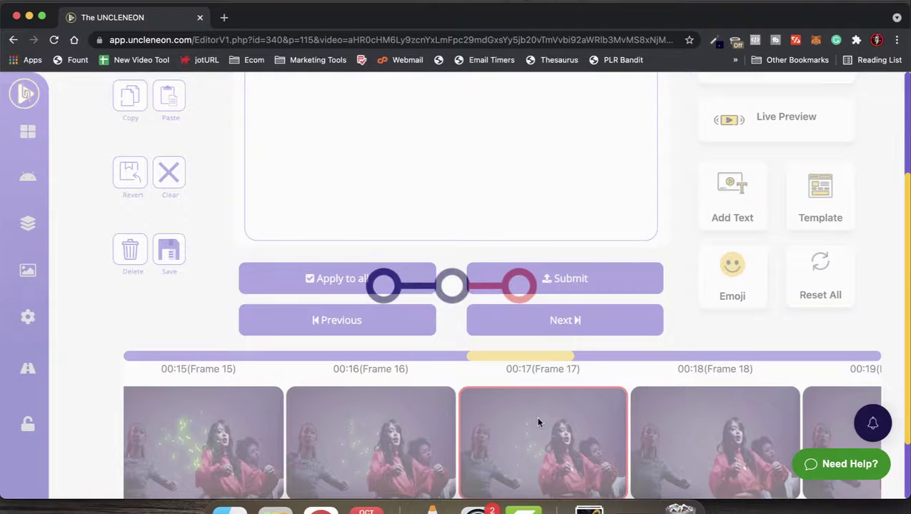
Turn on drawing mode for frame 17 and set the glow colour to cyan, #38E5F7
{"action": "scroll", "coordinate": [560, 412], "scroll_direction": "up", "scroll_amount": 1}
{"action": "scroll", "coordinate": [560, 413], "scroll_direction": "down", "scroll_amount": 2}
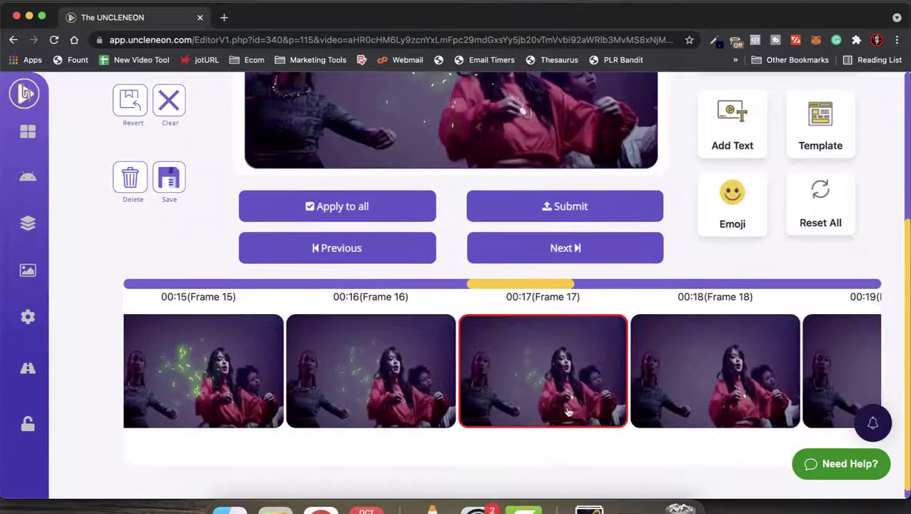
{"action": "scroll", "coordinate": [560, 404], "scroll_direction": "up", "scroll_amount": 1}
{"action": "scroll", "coordinate": [560, 404], "scroll_direction": "up", "scroll_amount": 2}
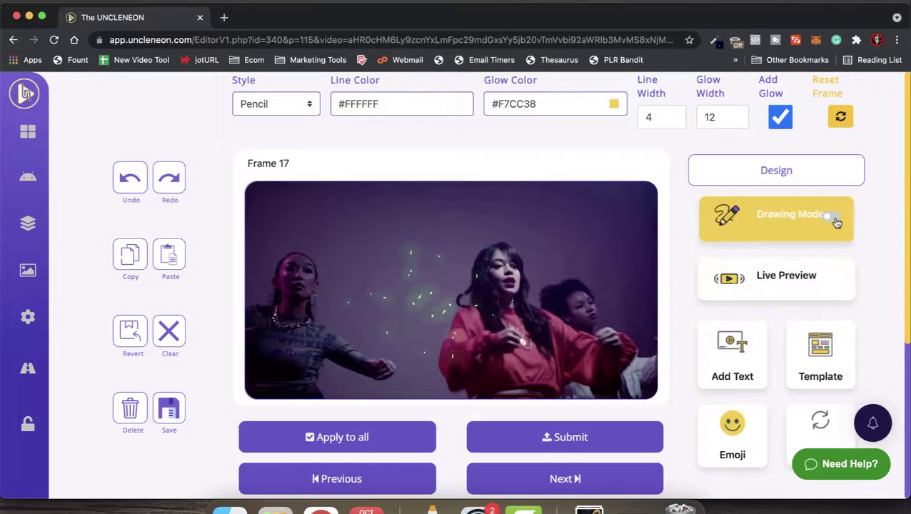
{"action": "left_click", "coordinate": [832, 218]}
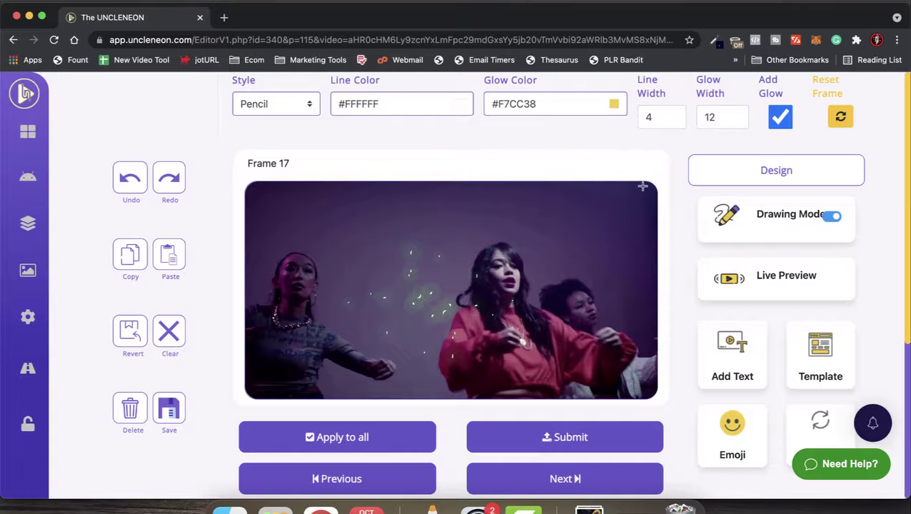
{"action": "left_click", "coordinate": [616, 107]}
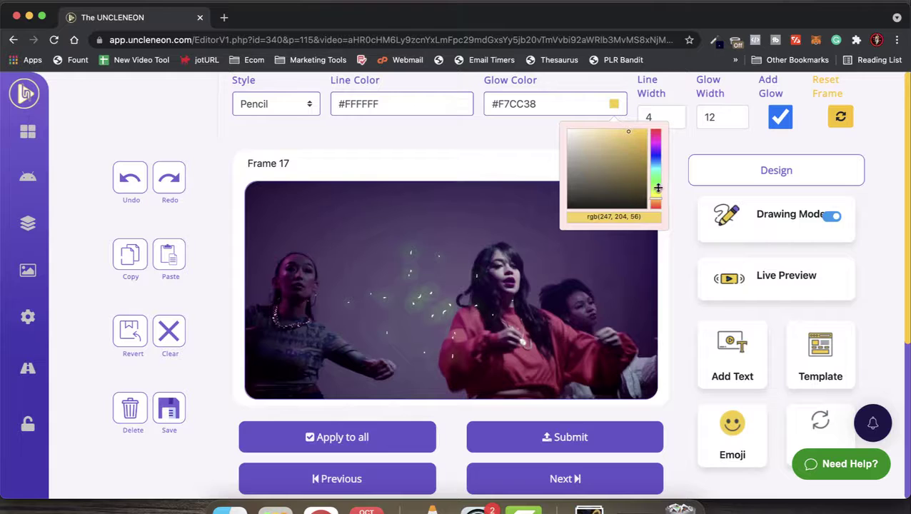
{"action": "left_click_drag", "start_coordinate": [657, 187], "coordinate": [660, 163]}
{"action": "left_click", "coordinate": [516, 132]}
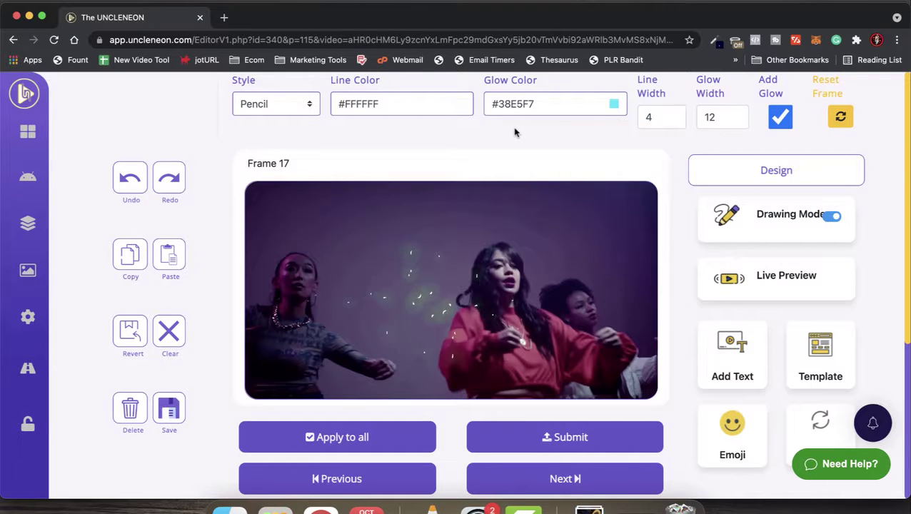
Raise the pencil's line width to 9
{"action": "left_click", "coordinate": [674, 115]}
{"action": "left_click", "coordinate": [674, 115]}
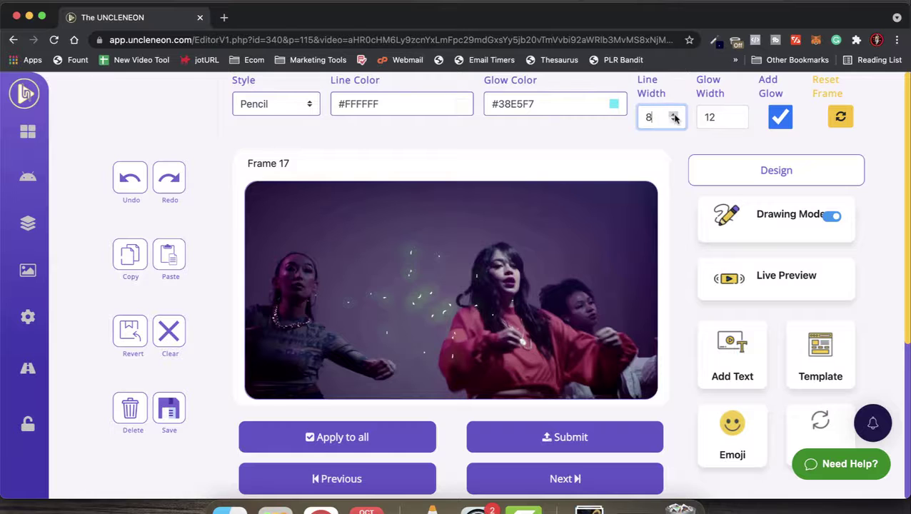
{"action": "left_click", "coordinate": [674, 122]}
{"action": "left_click", "coordinate": [674, 116]}
Try a glow width of 13 for the pencil and return it to 12
{"action": "left_click", "coordinate": [736, 115]}
{"action": "left_click", "coordinate": [736, 115]}
{"action": "left_click", "coordinate": [737, 121]}
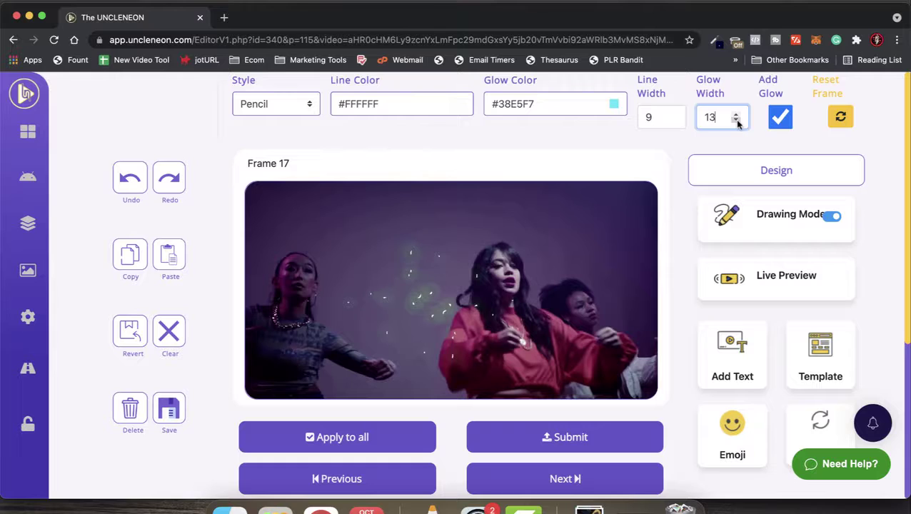
{"action": "left_click", "coordinate": [736, 115]}
{"action": "left_click", "coordinate": [737, 121]}
{"action": "left_click", "coordinate": [737, 122]}
{"action": "left_click", "coordinate": [737, 115]}
{"action": "left_click", "coordinate": [736, 115]}
{"action": "left_click", "coordinate": [671, 138]}
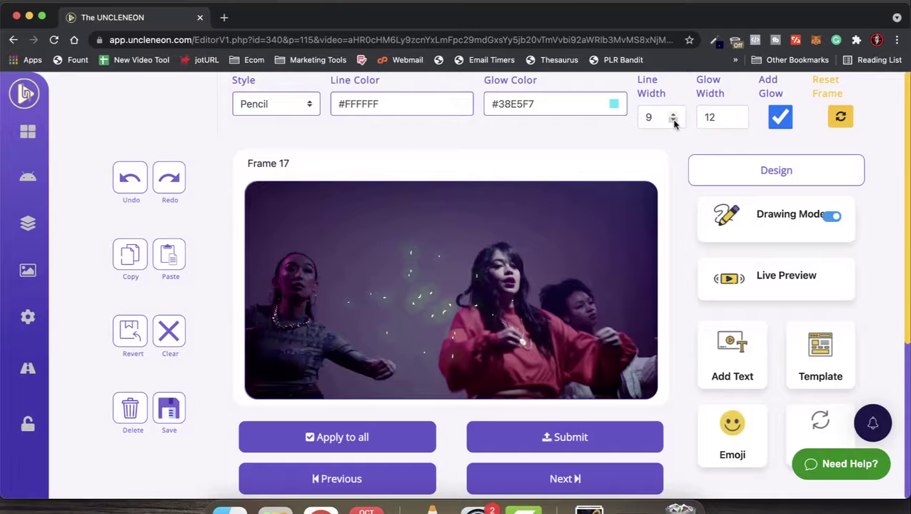
Set the line width to 10 and trace a glowing line along the lower sleeve of the woman in red
{"action": "left_click", "coordinate": [674, 120]}
{"action": "left_click", "coordinate": [674, 115]}
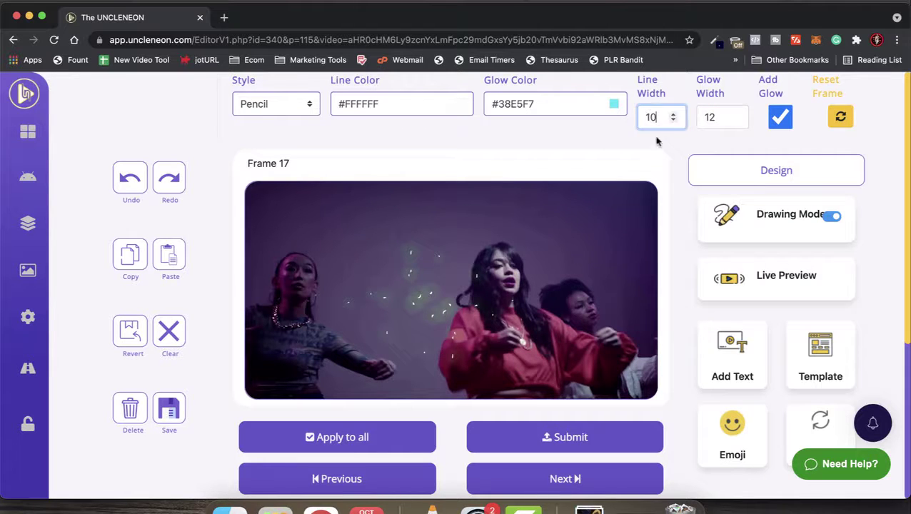
{"action": "left_click", "coordinate": [610, 145]}
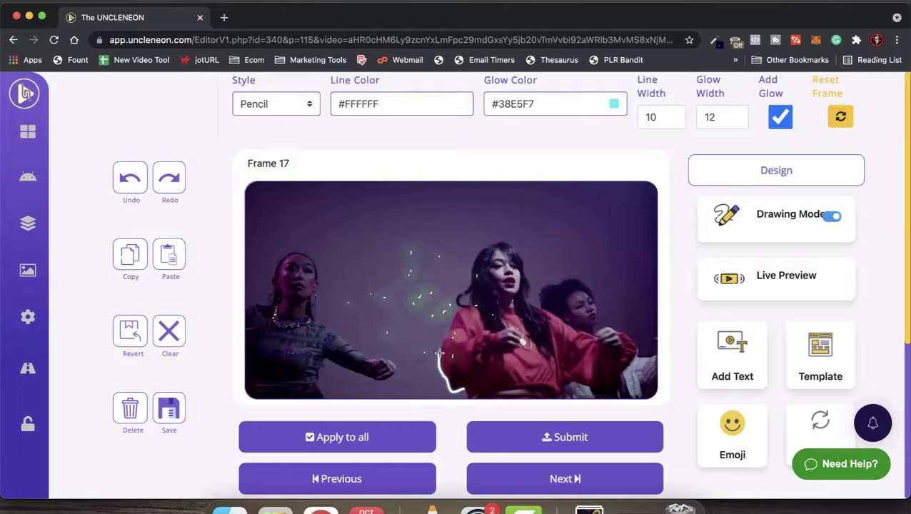
{"action": "left_click_drag", "start_coordinate": [440, 354], "coordinate": [448, 338]}
Set the line width to 5 and continue the woman in red's outline up her shoulder and around her head
{"action": "left_click", "coordinate": [673, 121]}
{"action": "left_click", "coordinate": [673, 121]}
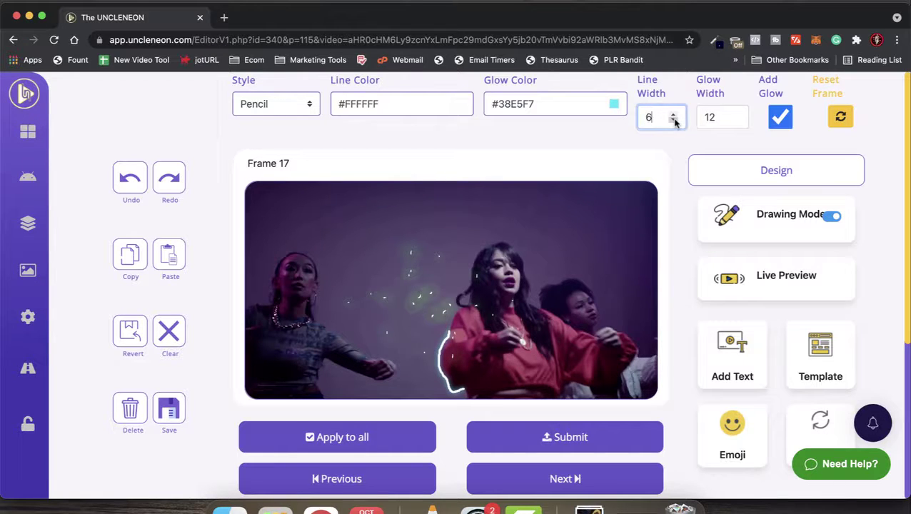
{"action": "left_click", "coordinate": [450, 330]}
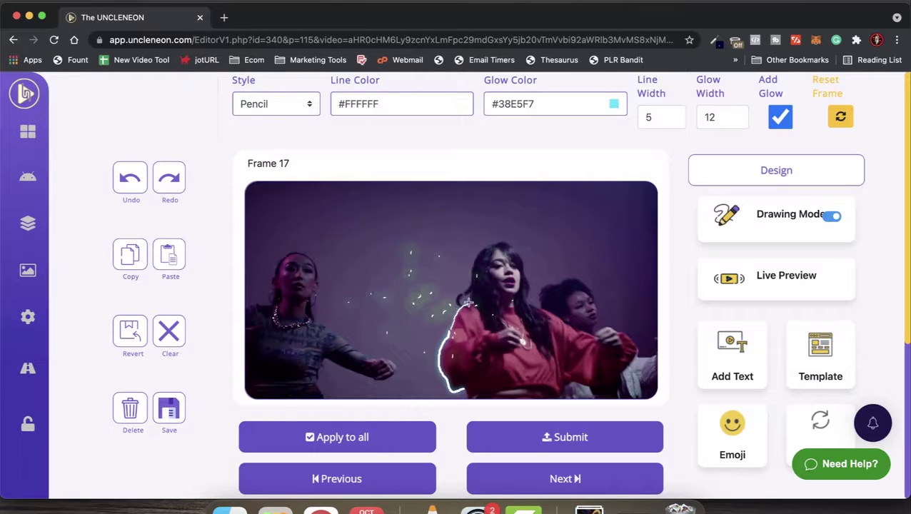
{"action": "mouse_move", "coordinate": [471, 292]}
{"action": "left_mouse_down"}
{"action": "mouse_move", "coordinate": [480, 245]}
{"action": "mouse_move", "coordinate": [505, 240]}
{"action": "mouse_move", "coordinate": [521, 252]}
{"action": "left_mouse_up"}
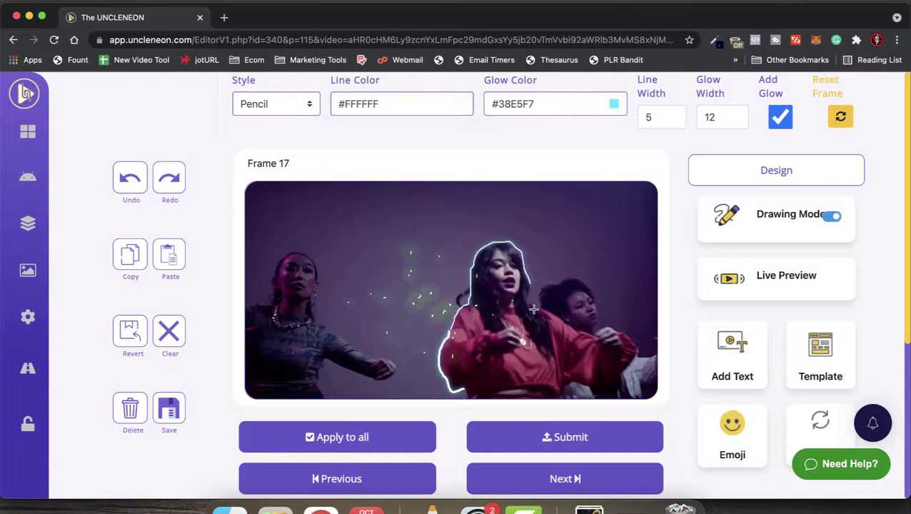
{"action": "scroll", "coordinate": [530, 321], "scroll_direction": "down", "scroll_amount": 1}
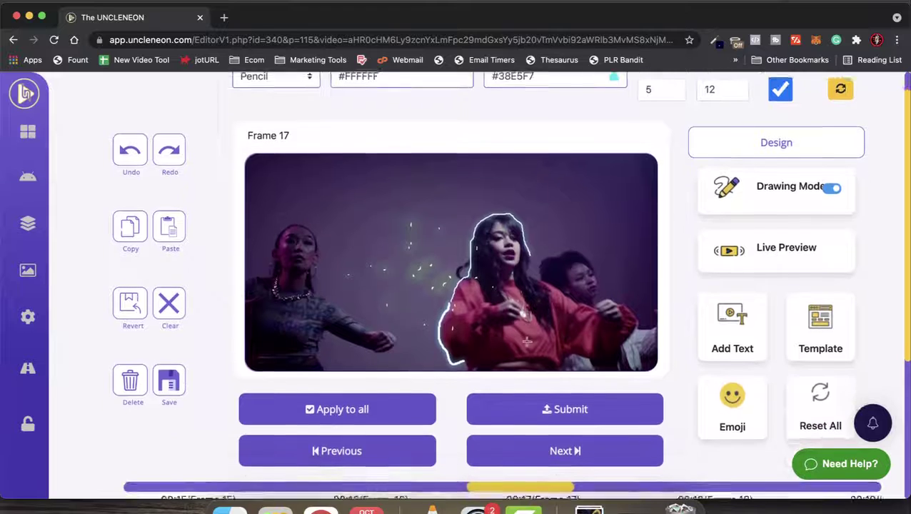
{"action": "scroll", "coordinate": [525, 332], "scroll_direction": "up", "scroll_amount": 1}
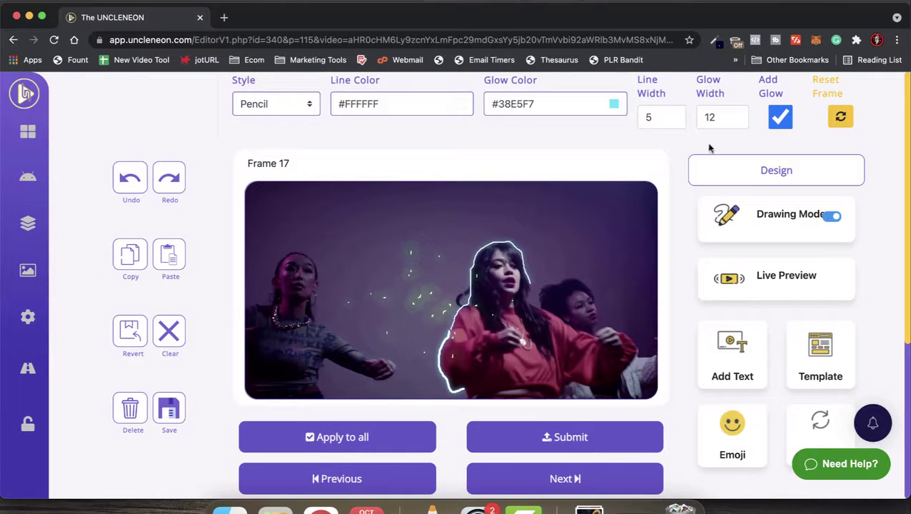
Set the line width to 15 and outline the leftmost dancer from her shoulder over her head and down her arm to the hand
{"action": "left_click", "coordinate": [674, 115]}
{"action": "left_click", "coordinate": [674, 115]}
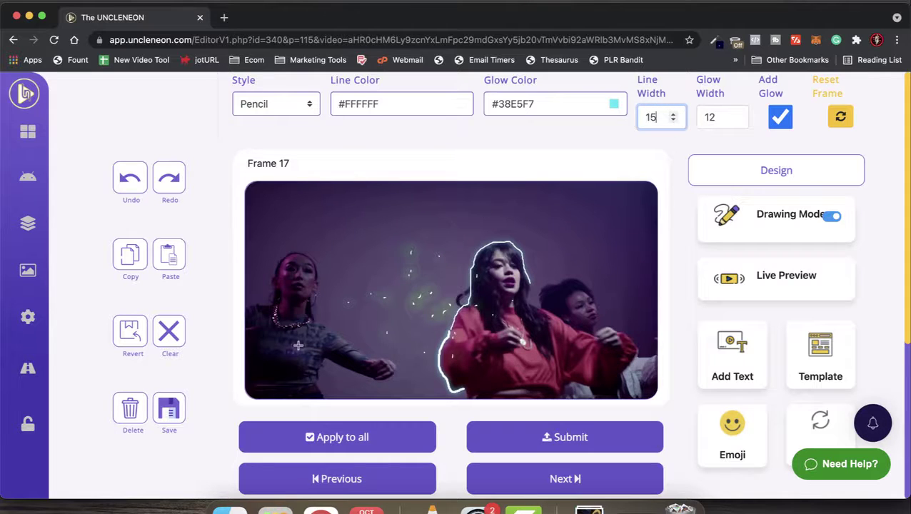
{"action": "left_click", "coordinate": [247, 308]}
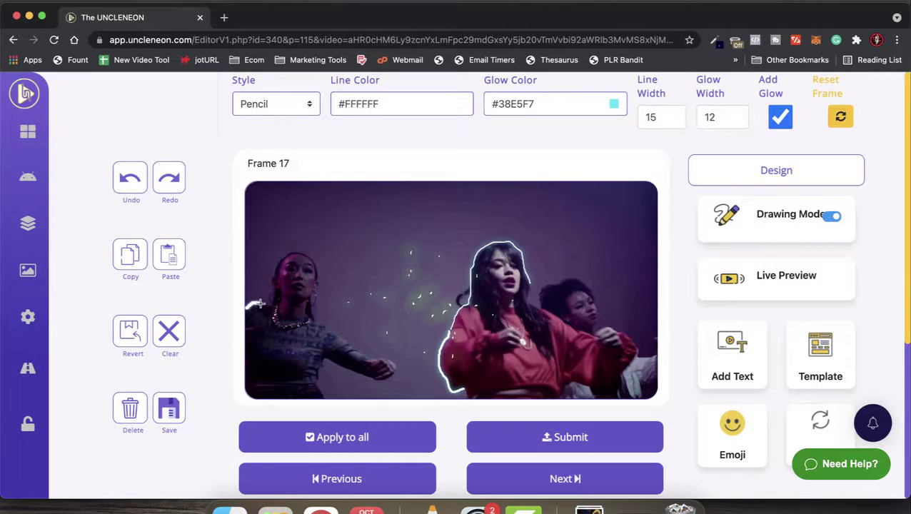
{"action": "mouse_move", "coordinate": [273, 293]}
{"action": "left_mouse_down"}
{"action": "mouse_move", "coordinate": [289, 251]}
{"action": "mouse_move", "coordinate": [314, 258]}
{"action": "mouse_move", "coordinate": [314, 312]}
{"action": "mouse_move", "coordinate": [365, 356]}
{"action": "mouse_move", "coordinate": [392, 364]}
{"action": "left_mouse_up"}
{"action": "scroll", "coordinate": [432, 325], "scroll_direction": "down", "scroll_amount": 1}
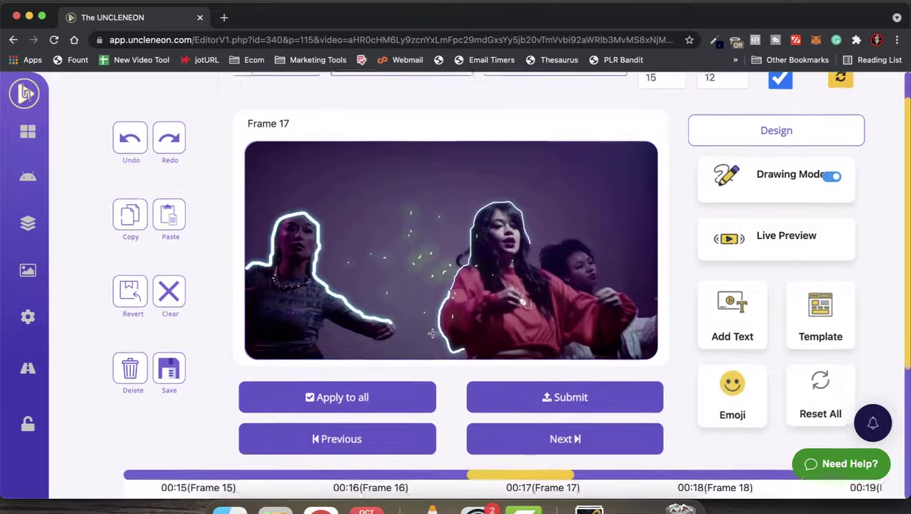
{"action": "scroll", "coordinate": [432, 328], "scroll_direction": "up", "scroll_amount": 1}
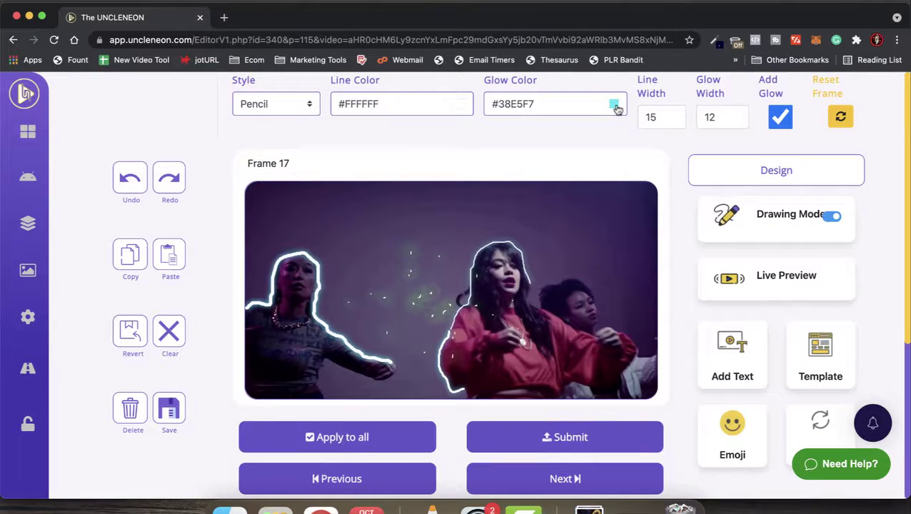
Examine the available drawing styles and keep Pencil selected
{"action": "left_click", "coordinate": [312, 106]}
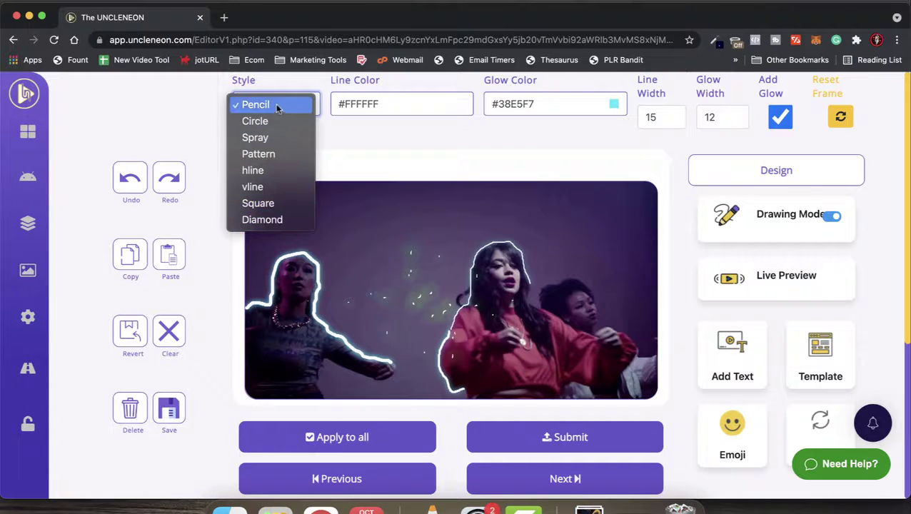
{"action": "left_click", "coordinate": [333, 131]}
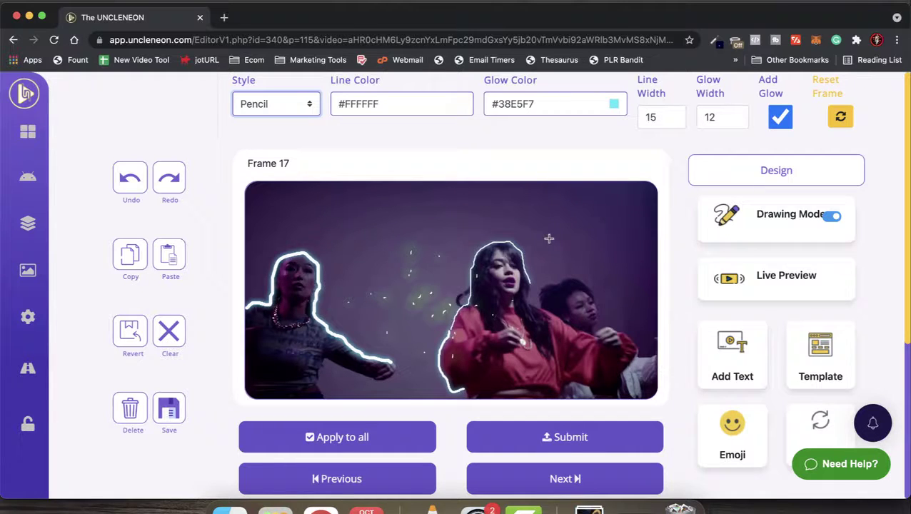
{"action": "left_click", "coordinate": [291, 112]}
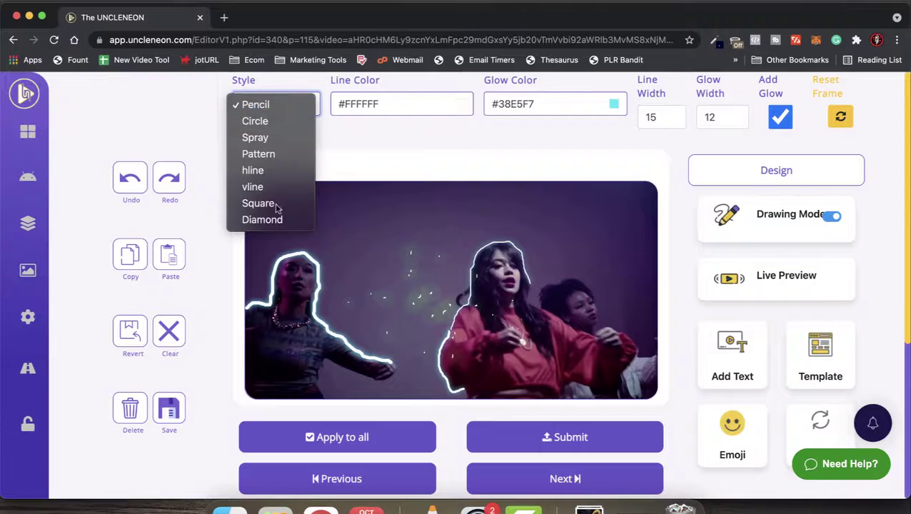
{"action": "left_click", "coordinate": [362, 146]}
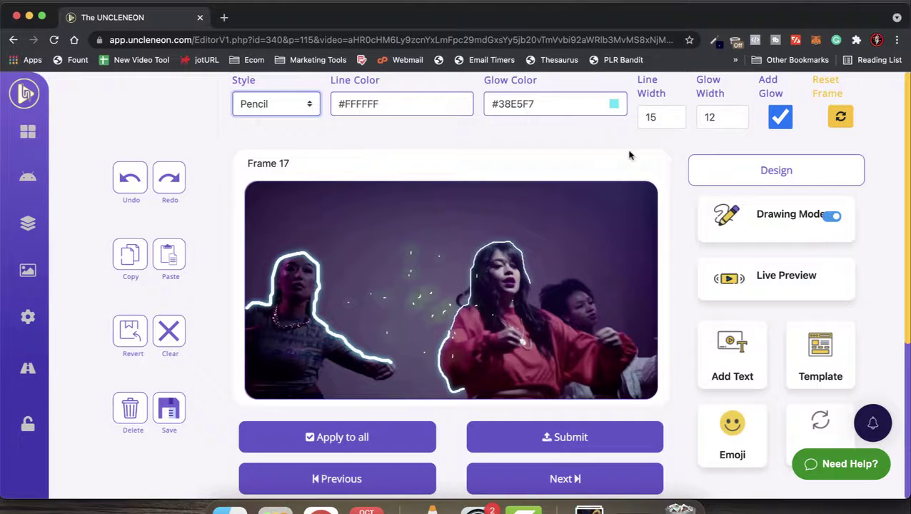
Save the glowing outlines drawn on frame 17
{"action": "scroll", "coordinate": [401, 316], "scroll_direction": "down", "scroll_amount": 2}
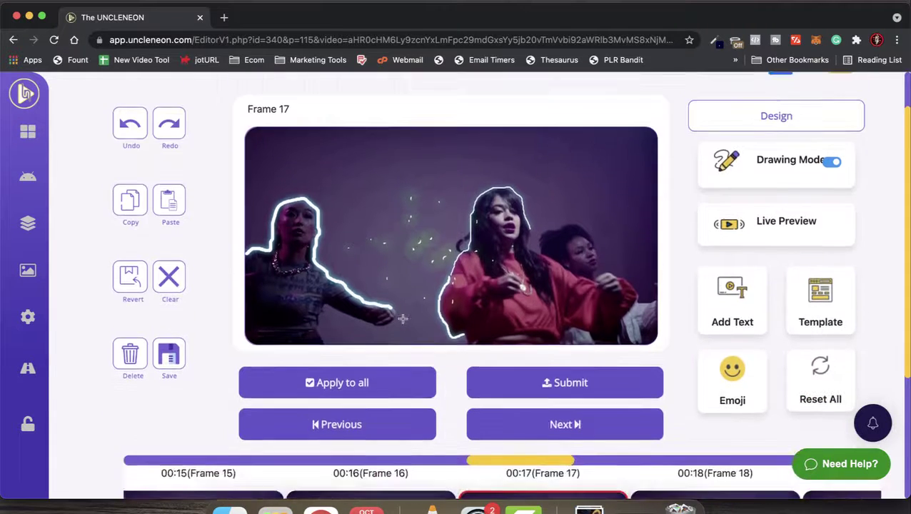
{"action": "scroll", "coordinate": [403, 317], "scroll_direction": "down", "scroll_amount": 2}
{"action": "left_click", "coordinate": [170, 299]}
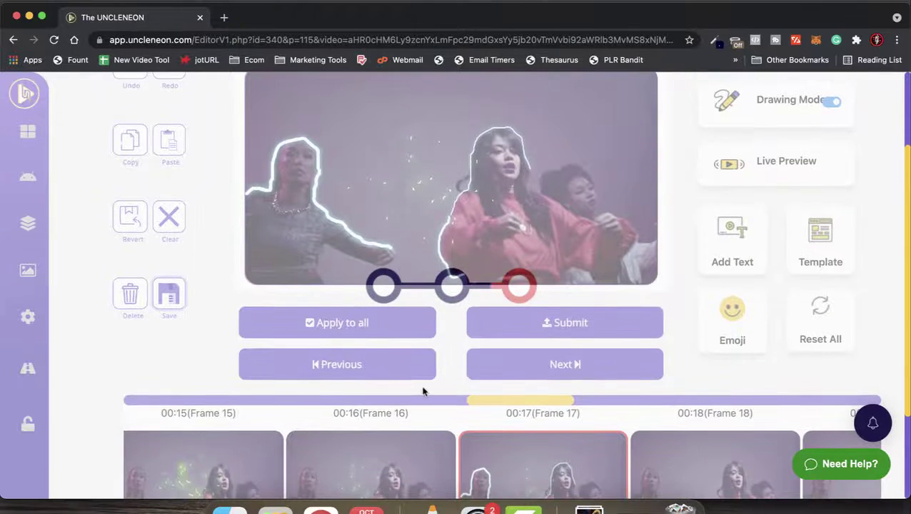
Open frame 18 from the frame strip and clear the outlines carried over from frame 17
{"action": "scroll", "coordinate": [423, 391], "scroll_direction": "down", "scroll_amount": 3}
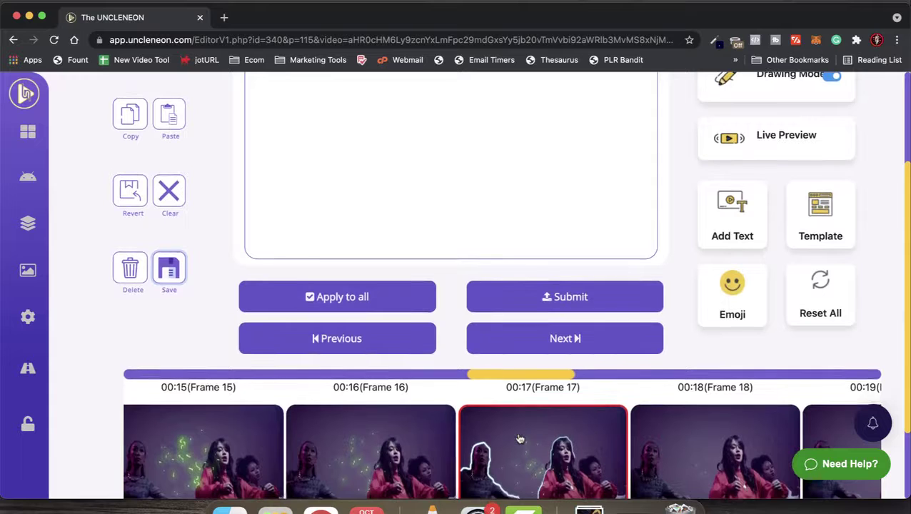
{"action": "scroll", "coordinate": [520, 439], "scroll_direction": "right", "scroll_amount": 3}
{"action": "scroll", "coordinate": [519, 438], "scroll_direction": "right", "scroll_amount": 2}
{"action": "scroll", "coordinate": [465, 456], "scroll_direction": "right", "scroll_amount": 2}
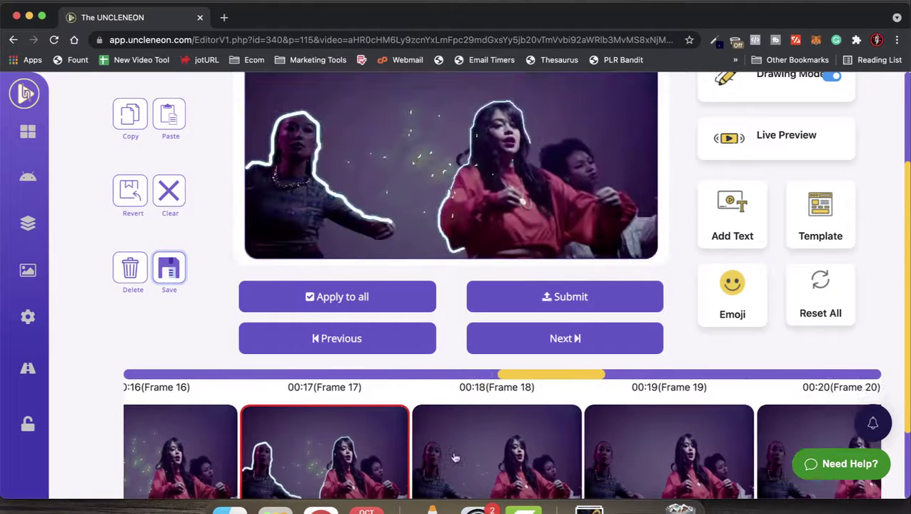
{"action": "scroll", "coordinate": [505, 462], "scroll_direction": "right", "scroll_amount": 2}
{"action": "scroll", "coordinate": [507, 461], "scroll_direction": "down", "scroll_amount": 2}
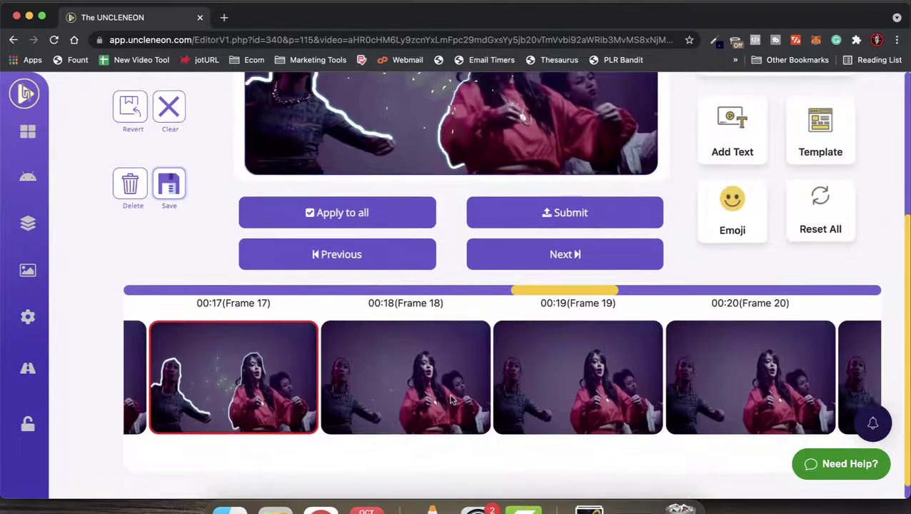
{"action": "left_click", "coordinate": [451, 398]}
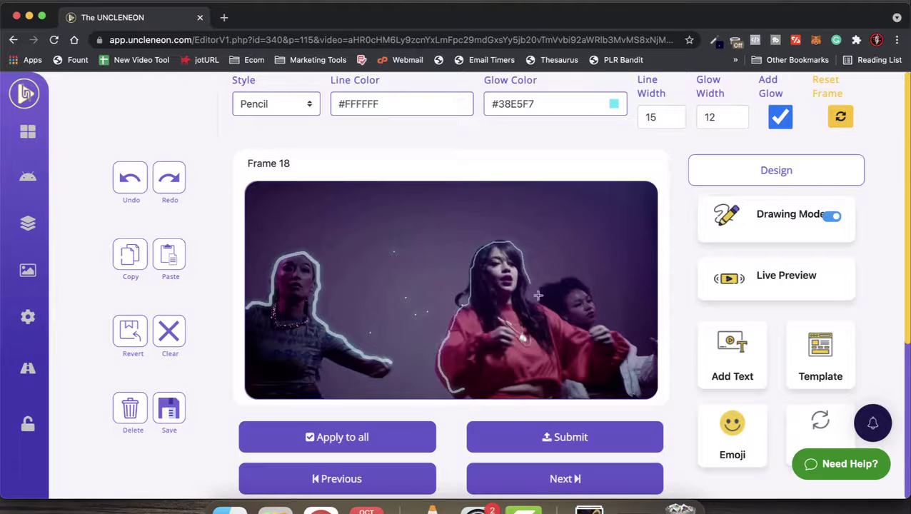
{"action": "left_click", "coordinate": [165, 336]}
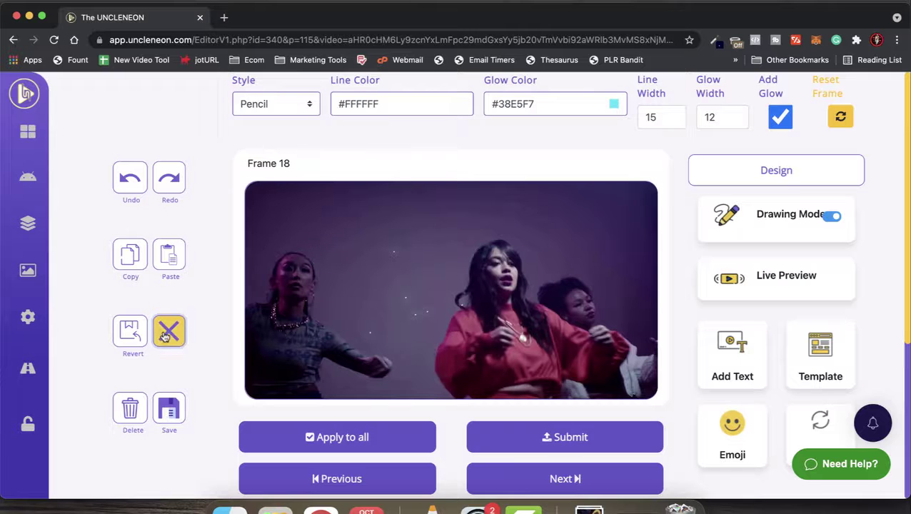
Set the line width to 10 and outline the leftmost dancer in frame 18 from shoulder over her head and along her arm
{"action": "scroll", "coordinate": [423, 338], "scroll_direction": "down", "scroll_amount": 1}
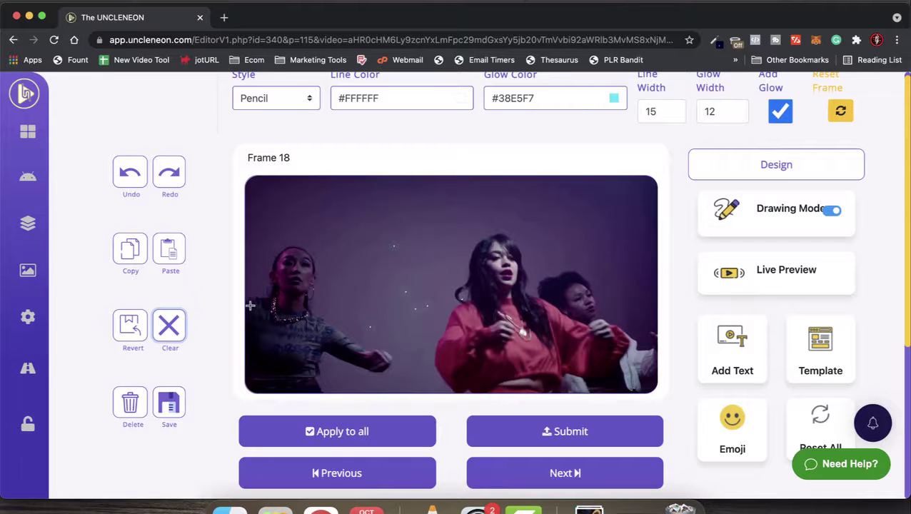
{"action": "scroll", "coordinate": [614, 162], "scroll_direction": "up", "scroll_amount": 1}
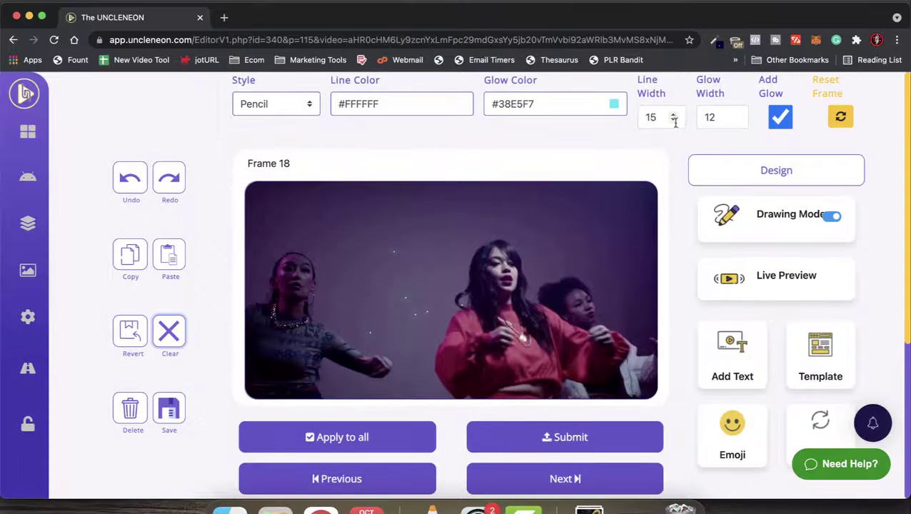
{"action": "left_click", "coordinate": [673, 122]}
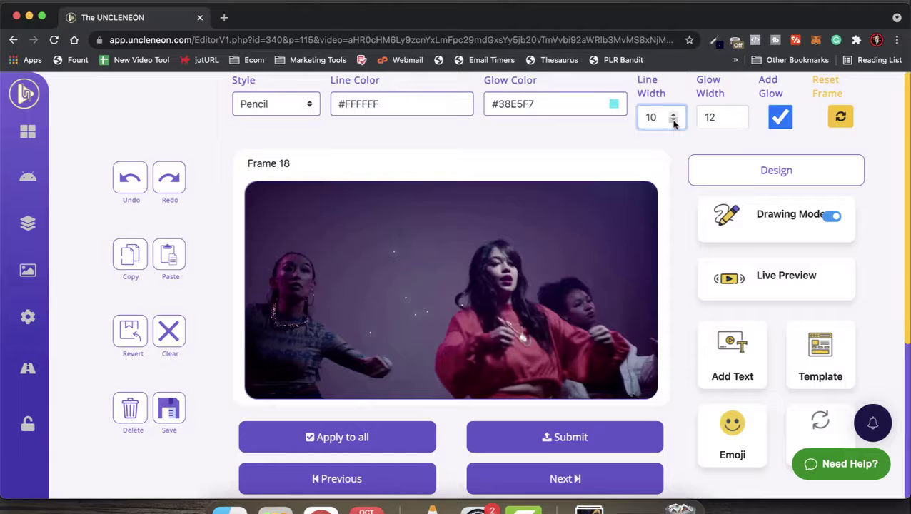
{"action": "left_click", "coordinate": [579, 148]}
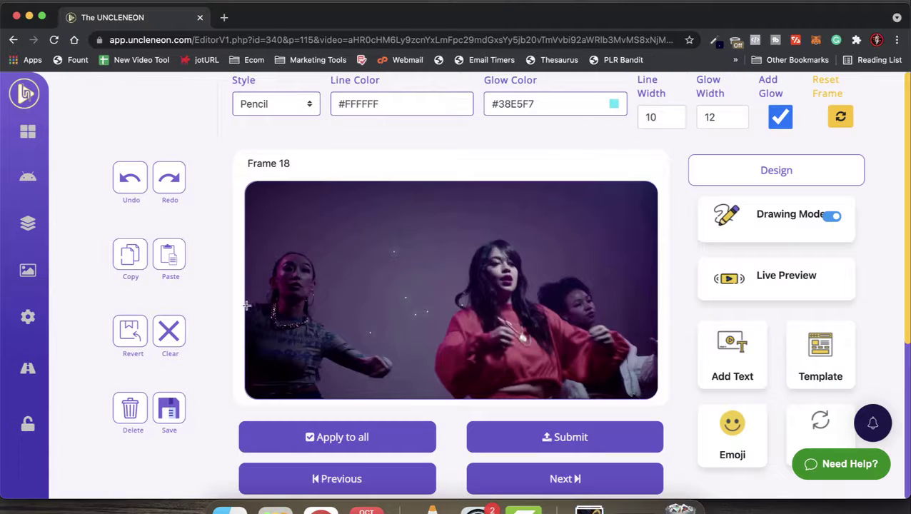
{"action": "mouse_move", "coordinate": [268, 299]}
{"action": "left_mouse_down"}
{"action": "mouse_move", "coordinate": [275, 261]}
{"action": "mouse_move", "coordinate": [302, 253]}
{"action": "mouse_move", "coordinate": [316, 279]}
{"action": "mouse_move", "coordinate": [310, 315]}
{"action": "mouse_move", "coordinate": [362, 352]}
{"action": "left_mouse_up"}
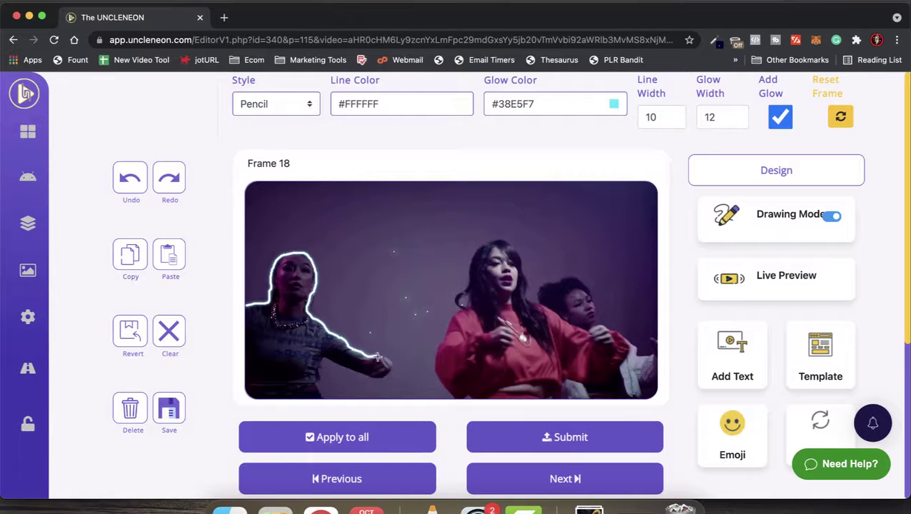
Outline the middle dancer in frame 18 from her waist over her head and along her shoulder, and save the frame
{"action": "mouse_move", "coordinate": [465, 386]}
{"action": "left_mouse_down"}
{"action": "mouse_move", "coordinate": [457, 397]}
{"action": "mouse_move", "coordinate": [438, 382]}
{"action": "mouse_move", "coordinate": [438, 333]}
{"action": "mouse_move", "coordinate": [468, 296]}
{"action": "mouse_move", "coordinate": [475, 255]}
{"action": "mouse_move", "coordinate": [496, 238]}
{"action": "mouse_move", "coordinate": [521, 262]}
{"action": "mouse_move", "coordinate": [529, 297]}
{"action": "mouse_move", "coordinate": [557, 314]}
{"action": "left_mouse_up"}
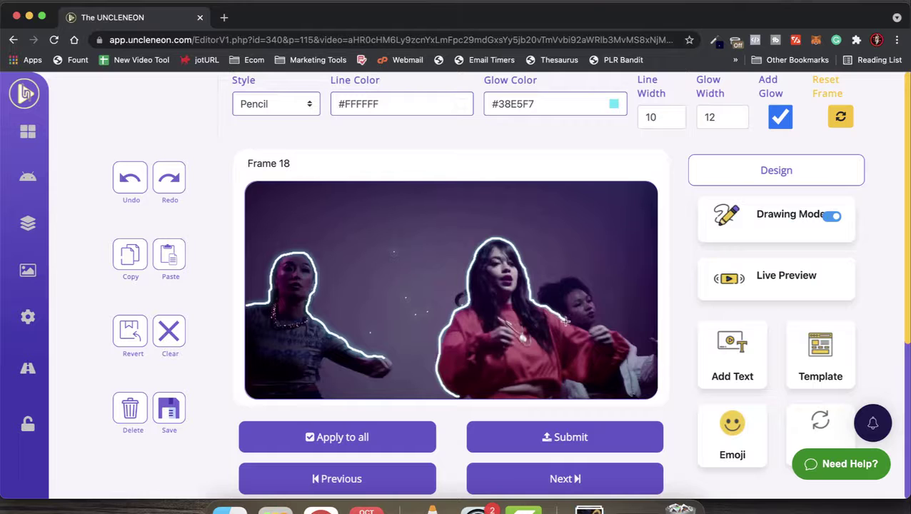
{"action": "scroll", "coordinate": [584, 301], "scroll_direction": "down", "scroll_amount": 2}
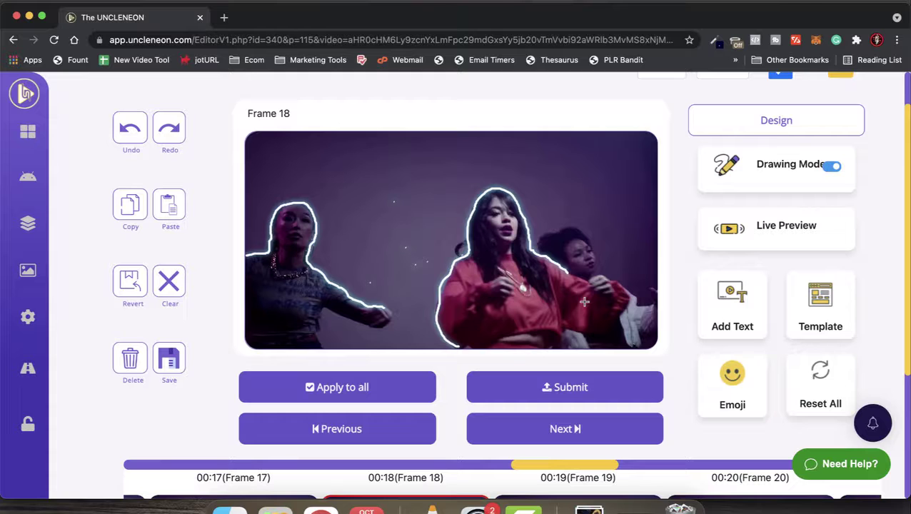
{"action": "scroll", "coordinate": [536, 245], "scroll_direction": "up", "scroll_amount": 2}
{"action": "scroll", "coordinate": [536, 245], "scroll_direction": "down", "scroll_amount": 3}
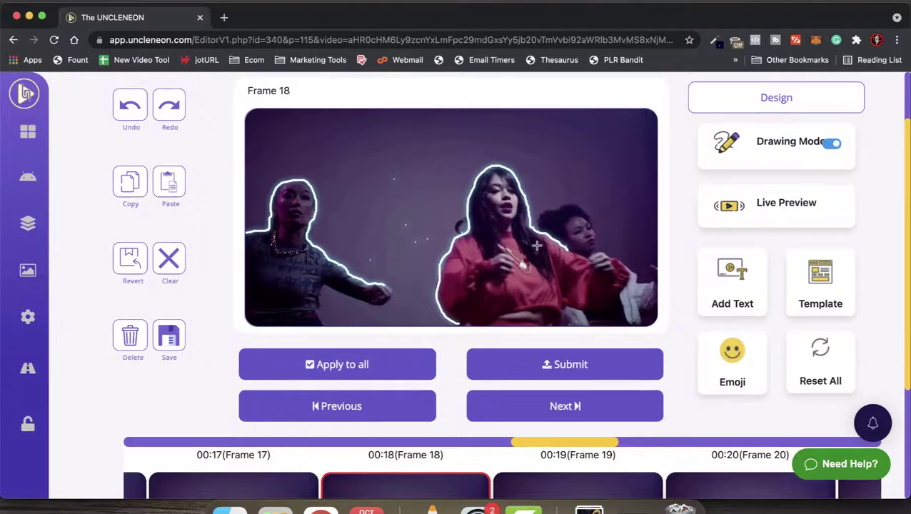
{"action": "scroll", "coordinate": [494, 303], "scroll_direction": "up", "scroll_amount": 2}
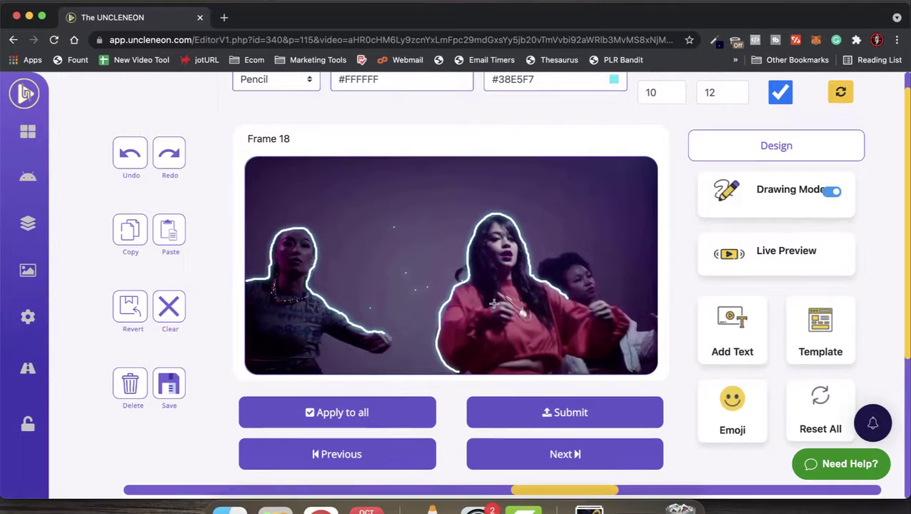
{"action": "scroll", "coordinate": [498, 282], "scroll_direction": "down", "scroll_amount": 4}
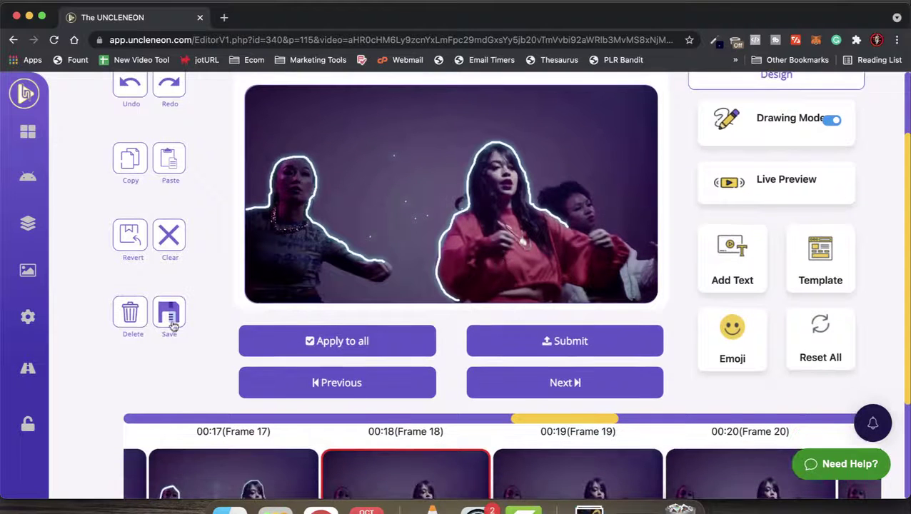
{"action": "left_click", "coordinate": [168, 304]}
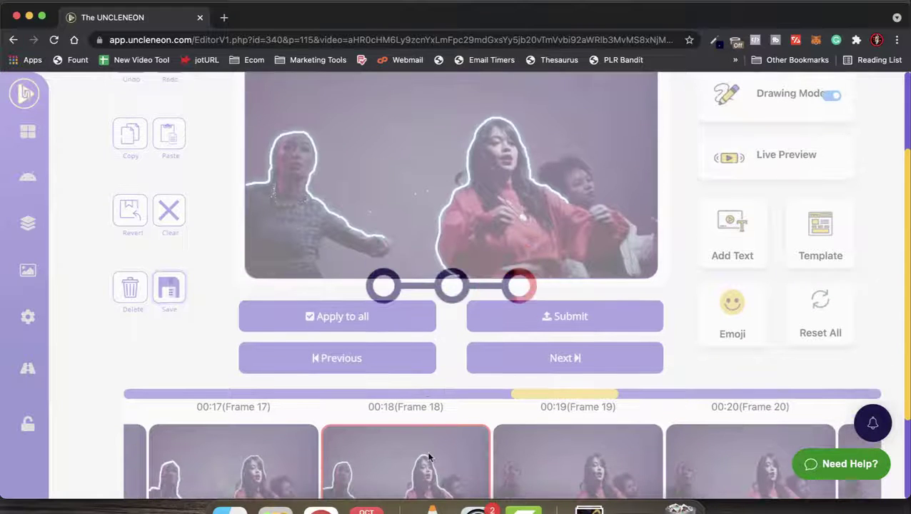
Open frame 19 from the frame strip and clear the outlines carried over from frame 18
{"action": "scroll", "coordinate": [429, 456], "scroll_direction": "down", "scroll_amount": 2}
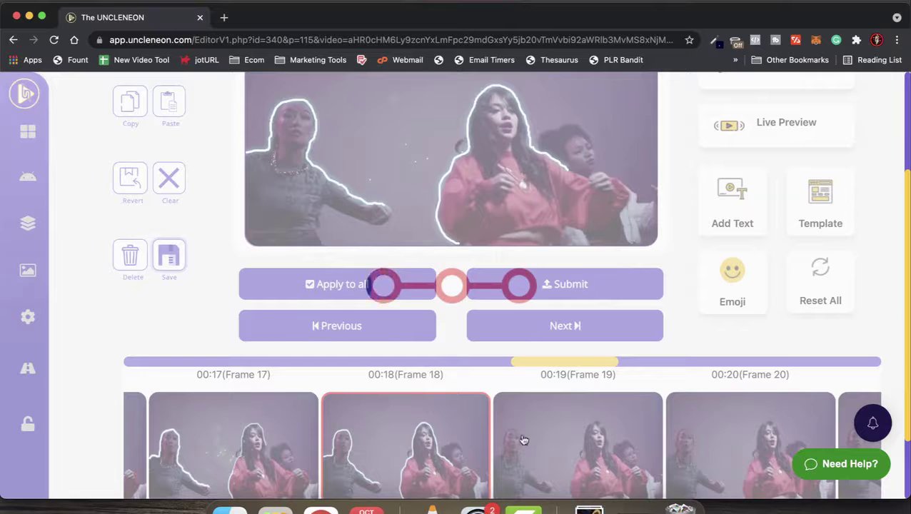
{"action": "scroll", "coordinate": [444, 415], "scroll_direction": "down", "scroll_amount": 3}
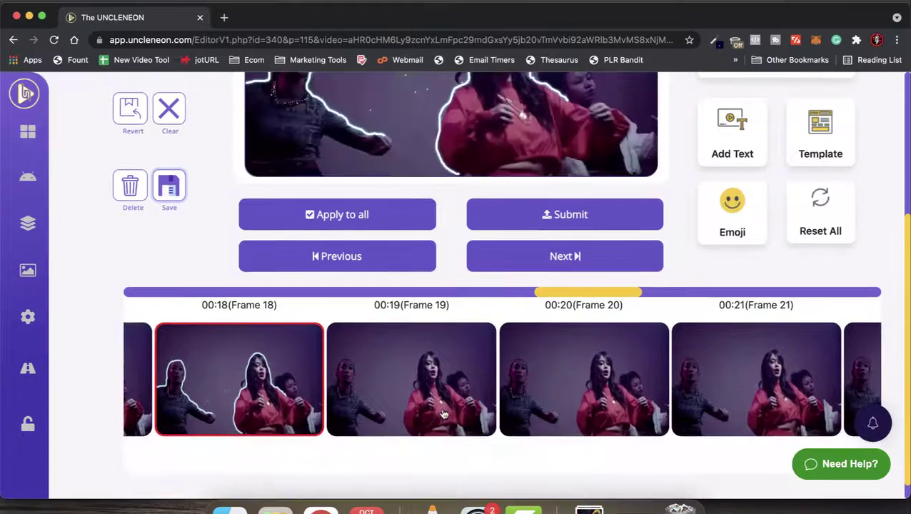
{"action": "left_click", "coordinate": [470, 372]}
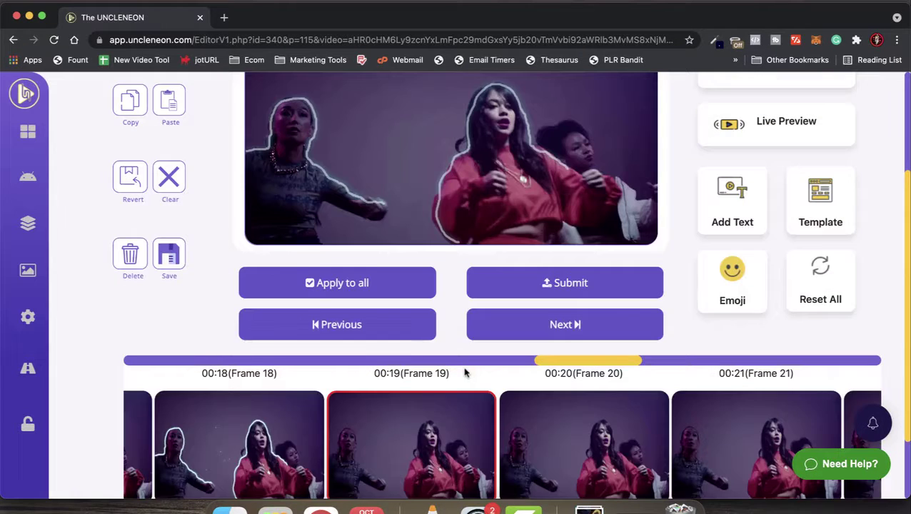
{"action": "scroll", "coordinate": [442, 341], "scroll_direction": "up", "scroll_amount": 3}
{"action": "left_click", "coordinate": [170, 253]}
{"action": "scroll", "coordinate": [314, 238], "scroll_direction": "up", "scroll_amount": 1}
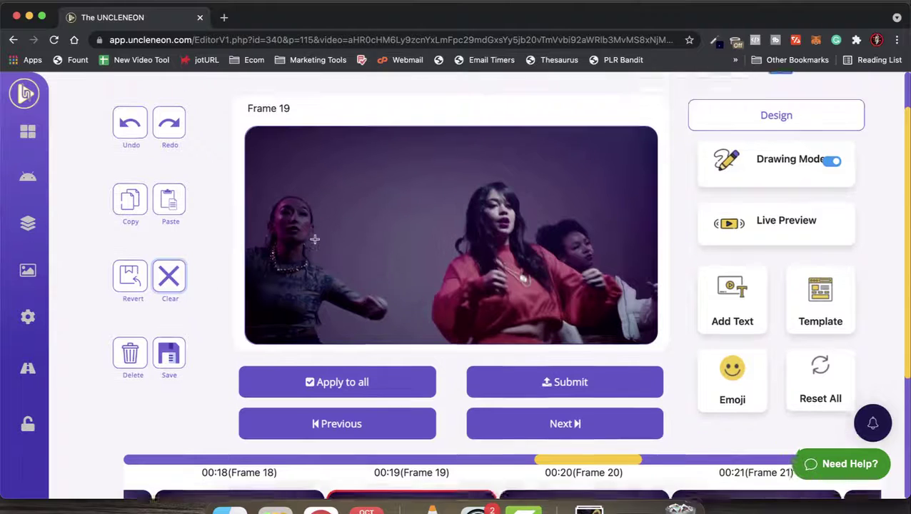
Draw glowing outlines around the leftmost and middle dancers in frame 19 and save the frame
{"action": "mouse_move", "coordinate": [245, 254]}
{"action": "left_mouse_down"}
{"action": "mouse_move", "coordinate": [271, 250]}
{"action": "mouse_move", "coordinate": [272, 211]}
{"action": "mouse_move", "coordinate": [297, 200]}
{"action": "mouse_move", "coordinate": [313, 213]}
{"action": "mouse_move", "coordinate": [308, 268]}
{"action": "mouse_move", "coordinate": [367, 300]}
{"action": "left_mouse_up"}
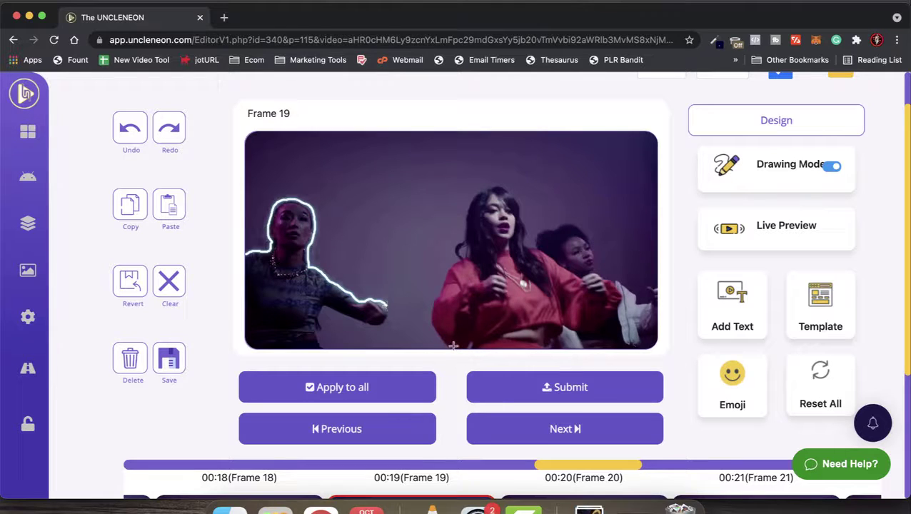
{"action": "mouse_move", "coordinate": [442, 339]}
{"action": "left_mouse_down"}
{"action": "mouse_move", "coordinate": [437, 300]}
{"action": "mouse_move", "coordinate": [469, 248]}
{"action": "mouse_move", "coordinate": [467, 226]}
{"action": "mouse_move", "coordinate": [483, 190]}
{"action": "mouse_move", "coordinate": [516, 196]}
{"action": "mouse_move", "coordinate": [523, 235]}
{"action": "mouse_move", "coordinate": [573, 276]}
{"action": "left_mouse_up"}
{"action": "scroll", "coordinate": [312, 301], "scroll_direction": "down", "scroll_amount": 3}
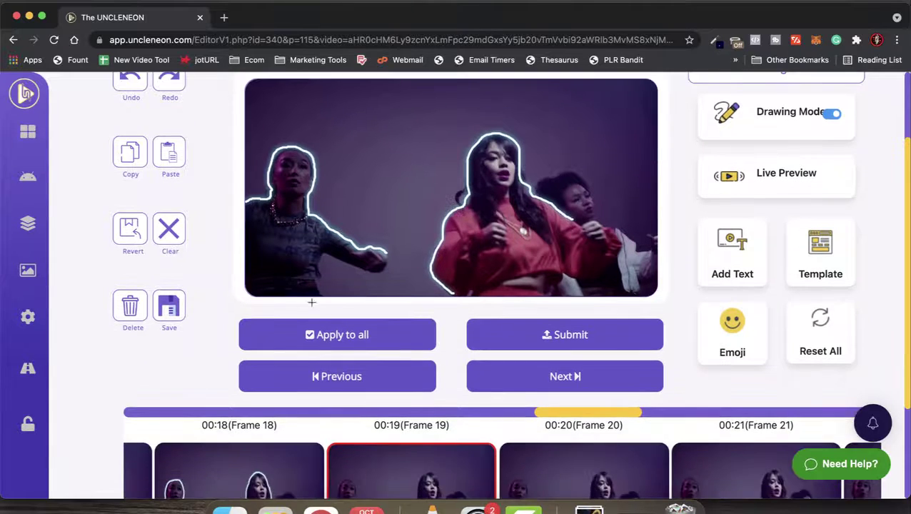
{"action": "scroll", "coordinate": [308, 268], "scroll_direction": "up", "scroll_amount": 2}
{"action": "left_click", "coordinate": [169, 360]}
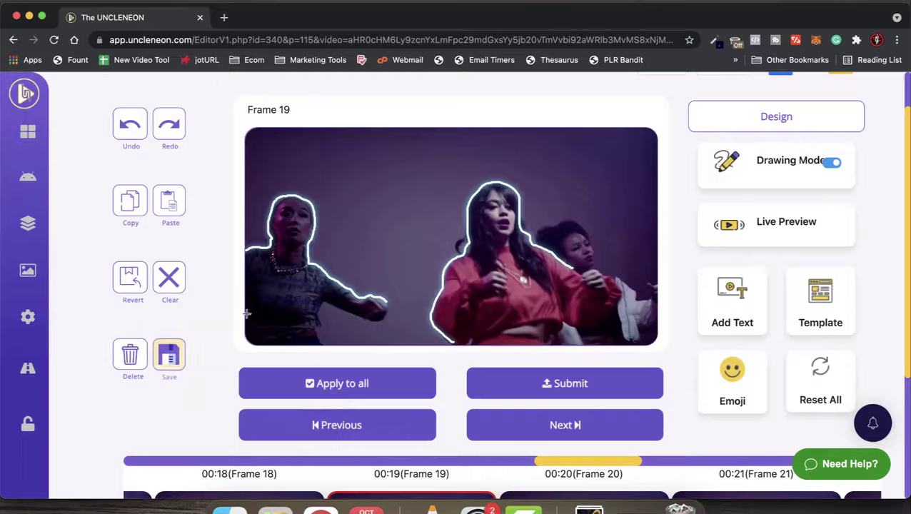
{"action": "scroll", "coordinate": [331, 299], "scroll_direction": "up", "scroll_amount": 1}
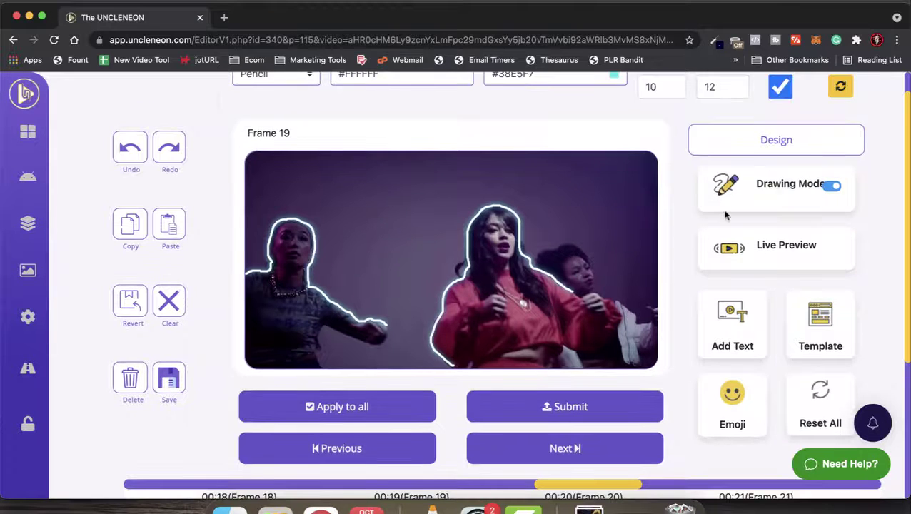
Turn off Drawing Mode, select both dancers' outlines in frame 19 together and copy them
{"action": "left_click", "coordinate": [829, 188]}
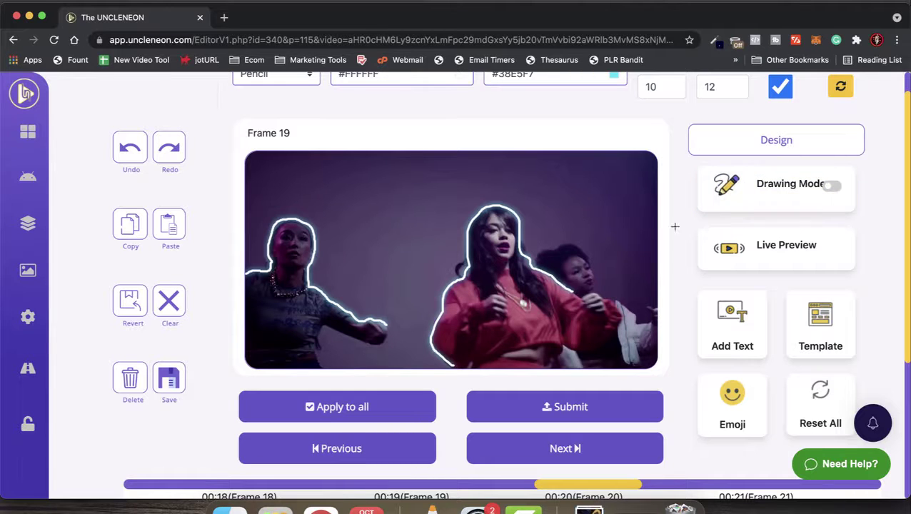
{"action": "left_click", "coordinate": [272, 227]}
{"action": "left_click", "coordinate": [266, 199]}
{"action": "mouse_move", "coordinate": [270, 204]}
{"action": "left_mouse_down"}
{"action": "mouse_move", "coordinate": [425, 284]}
{"action": "mouse_move", "coordinate": [570, 335]}
{"action": "left_mouse_up"}
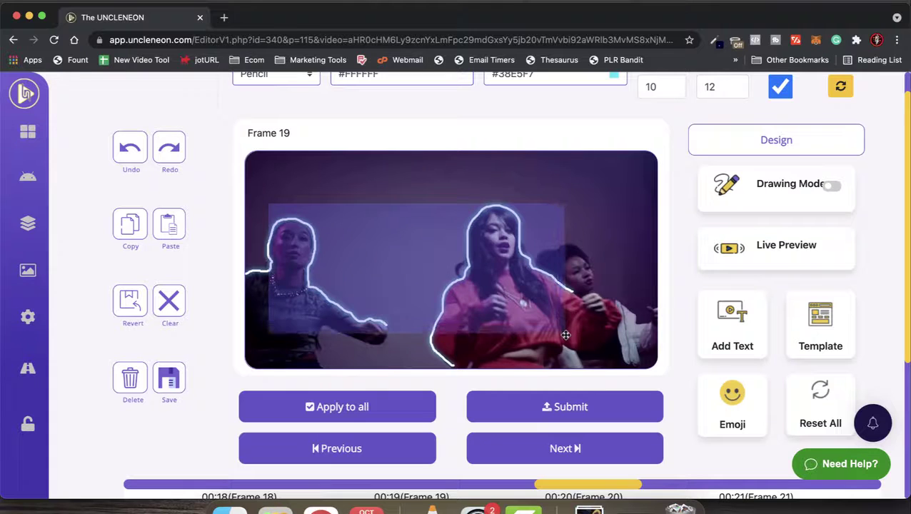
{"action": "left_click", "coordinate": [450, 173]}
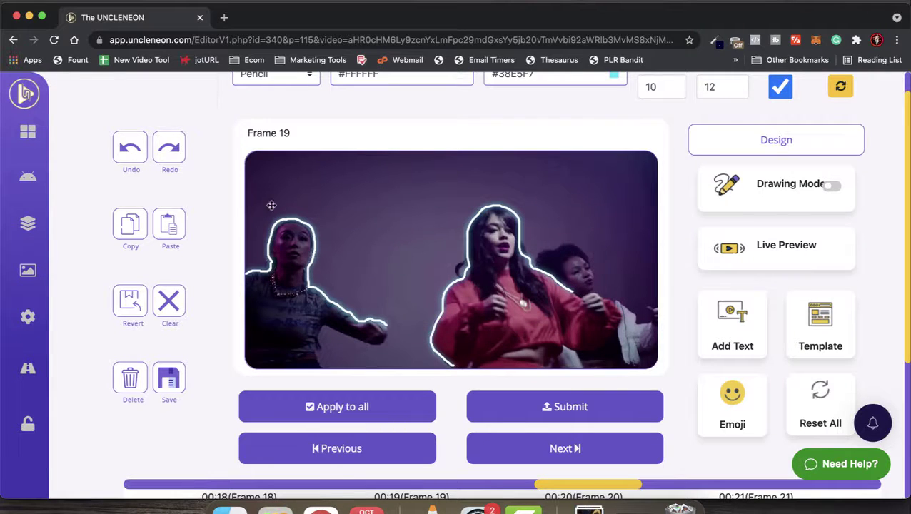
{"action": "mouse_move", "coordinate": [271, 205]}
{"action": "left_mouse_down"}
{"action": "mouse_move", "coordinate": [498, 310]}
{"action": "mouse_move", "coordinate": [525, 336]}
{"action": "left_mouse_up"}
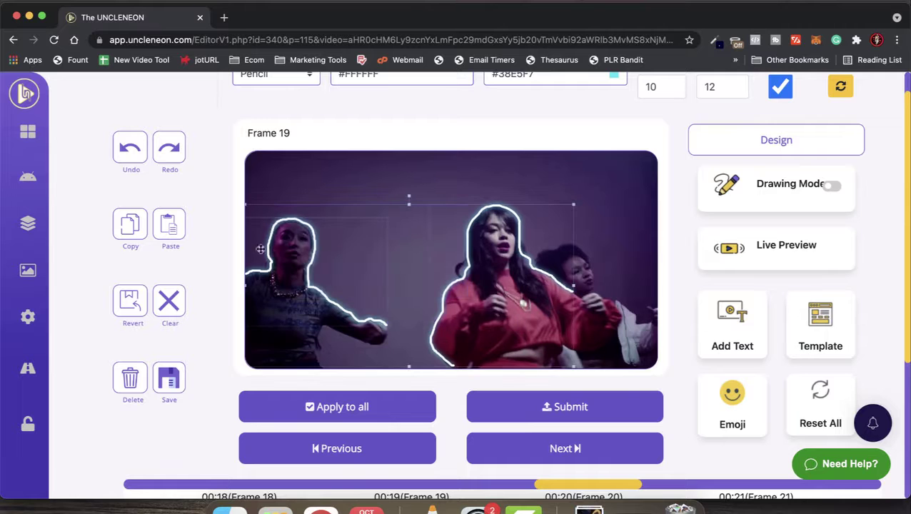
{"action": "left_click", "coordinate": [129, 227]}
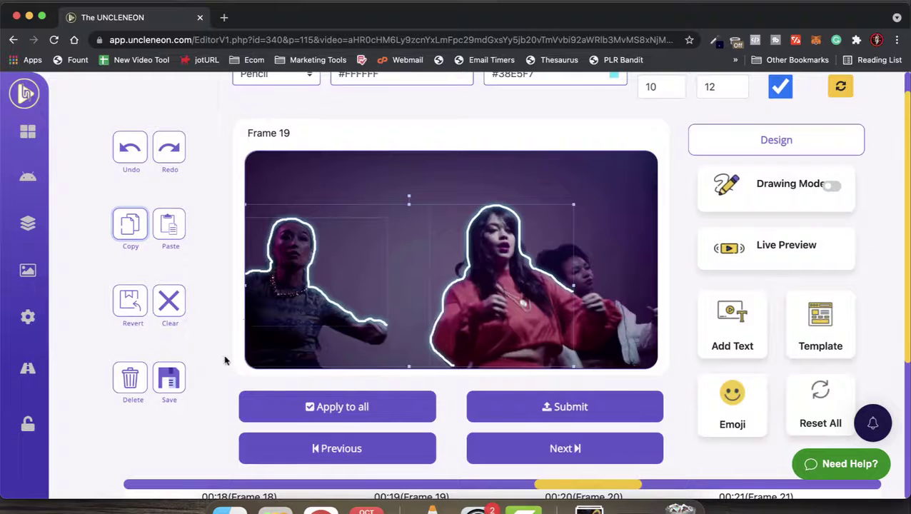
Save frame 19 and open frame 20 from the frame strip
{"action": "scroll", "coordinate": [225, 361], "scroll_direction": "down", "scroll_amount": 1}
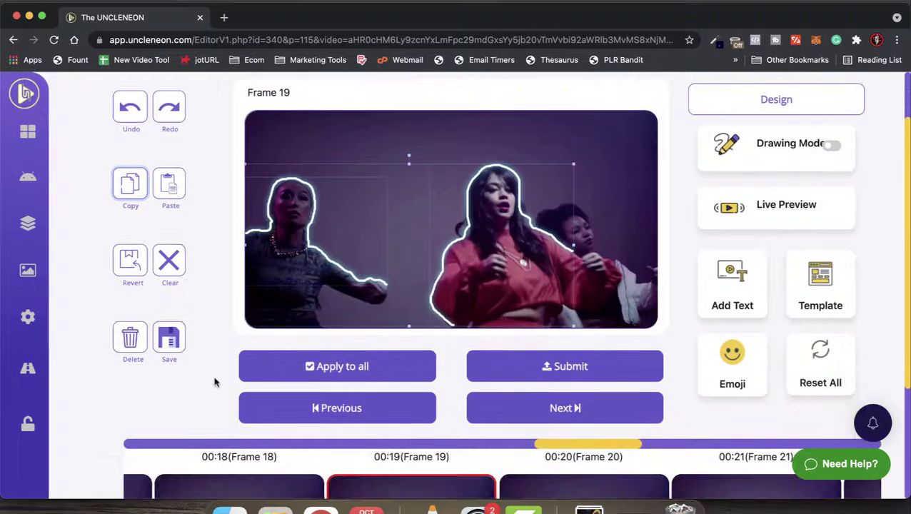
{"action": "left_click", "coordinate": [170, 343]}
{"action": "scroll", "coordinate": [193, 379], "scroll_direction": "down", "scroll_amount": 4}
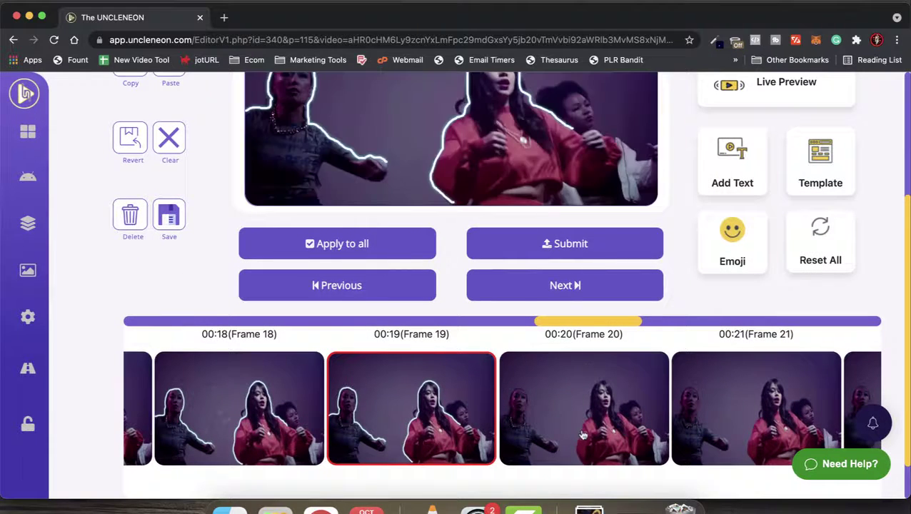
{"action": "left_click", "coordinate": [579, 427]}
{"action": "scroll", "coordinate": [575, 291], "scroll_direction": "up", "scroll_amount": 3}
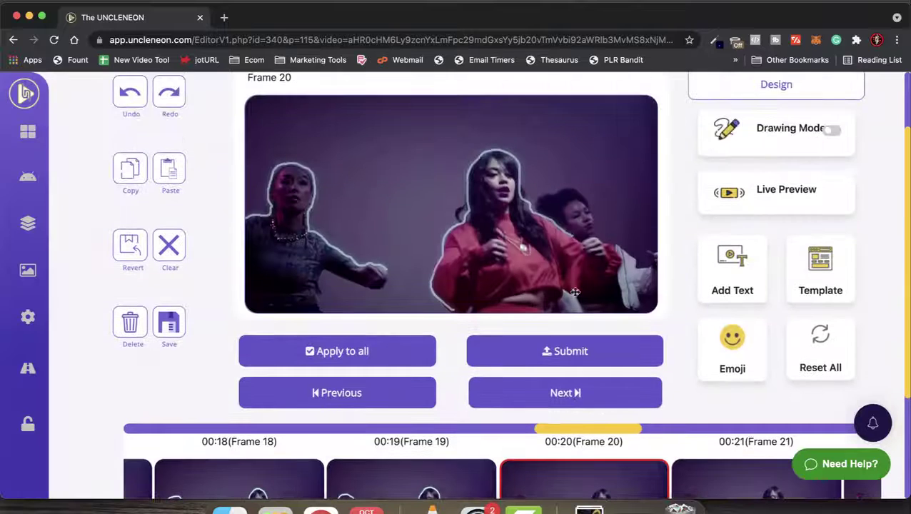
Paste the copied outlines onto frame 150
{"action": "scroll", "coordinate": [214, 286], "scroll_direction": "up", "scroll_amount": 1}
{"action": "left_click", "coordinate": [170, 232]}
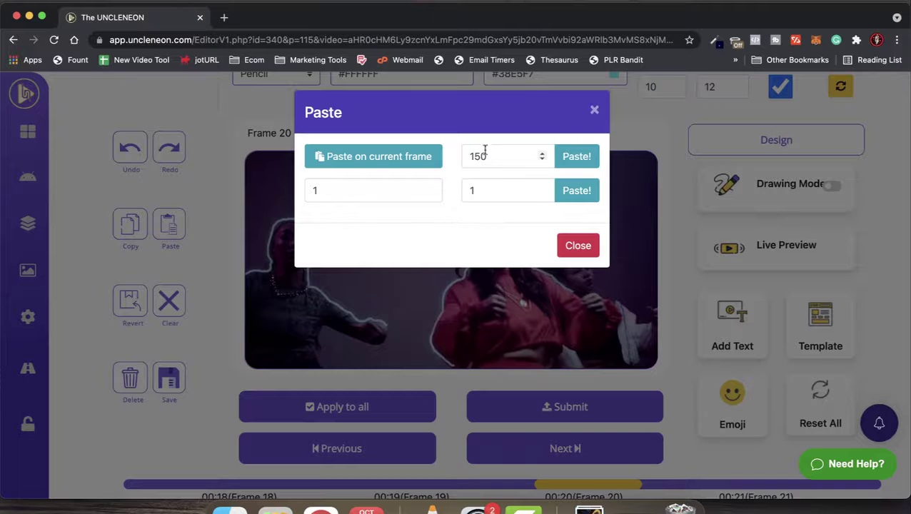
{"action": "left_click", "coordinate": [578, 161]}
Shift the pasted outline over the dancer in red on frame 150 and save the frame
{"action": "left_click_drag", "start_coordinate": [577, 325], "coordinate": [592, 334]}
{"action": "left_click_drag", "start_coordinate": [539, 233], "coordinate": [543, 226]}
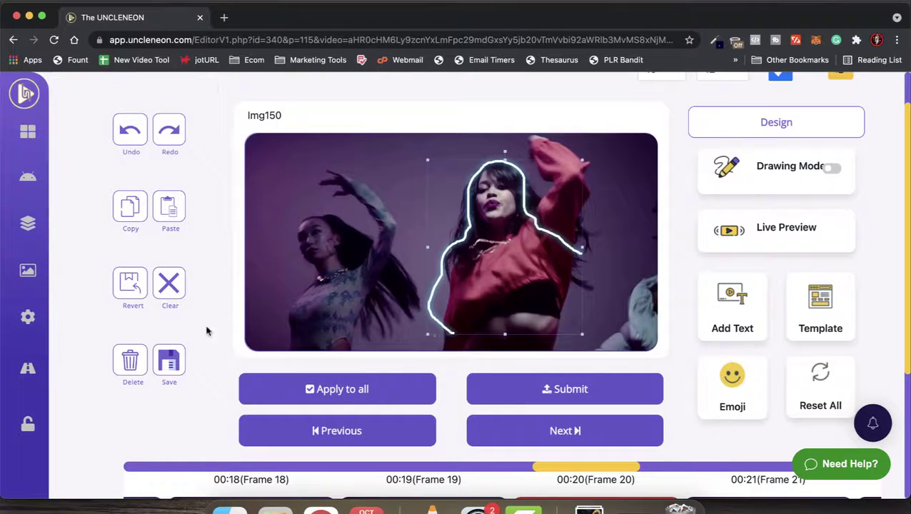
{"action": "scroll", "coordinate": [679, 197], "scroll_direction": "down", "scroll_amount": 5}
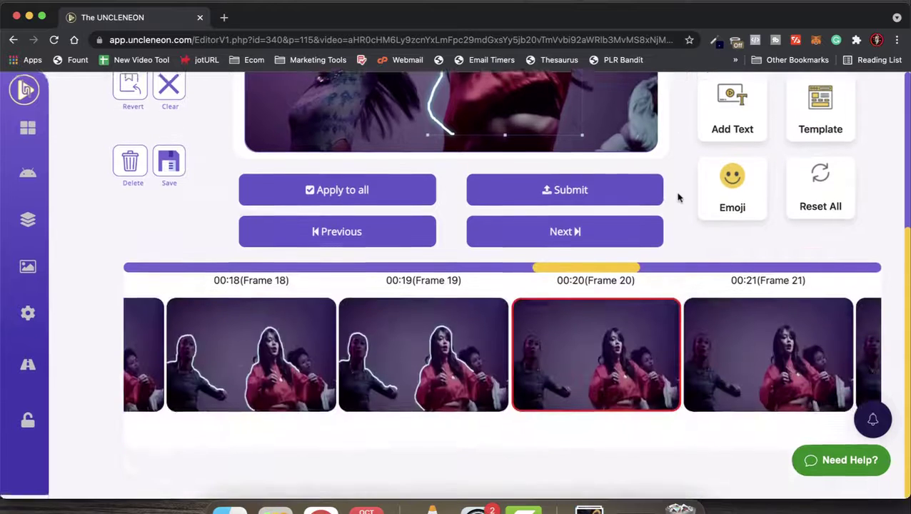
{"action": "left_click", "coordinate": [169, 165]}
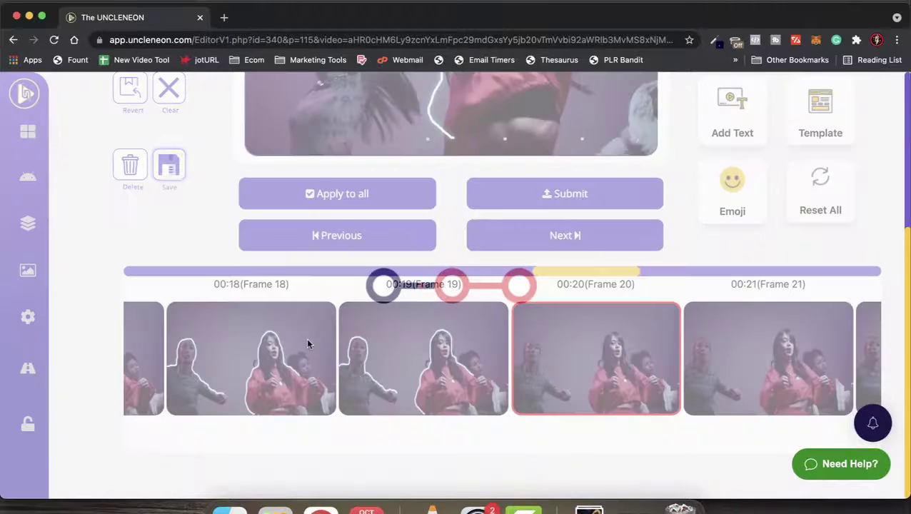
Open frame 21 from the frame strip and clear the outline carried over from frame 150
{"action": "scroll", "coordinate": [573, 390], "scroll_direction": "down", "scroll_amount": 3}
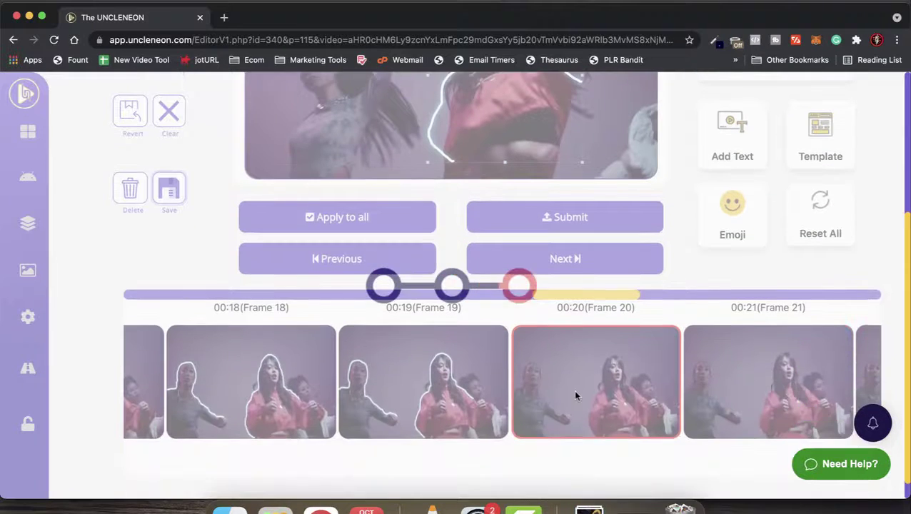
{"action": "scroll", "coordinate": [573, 389], "scroll_direction": "right", "scroll_amount": 3}
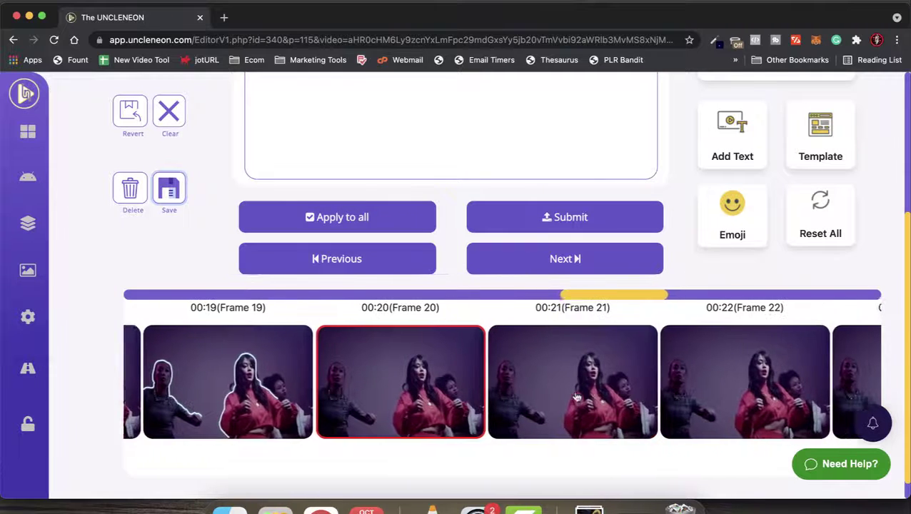
{"action": "left_click", "coordinate": [553, 404]}
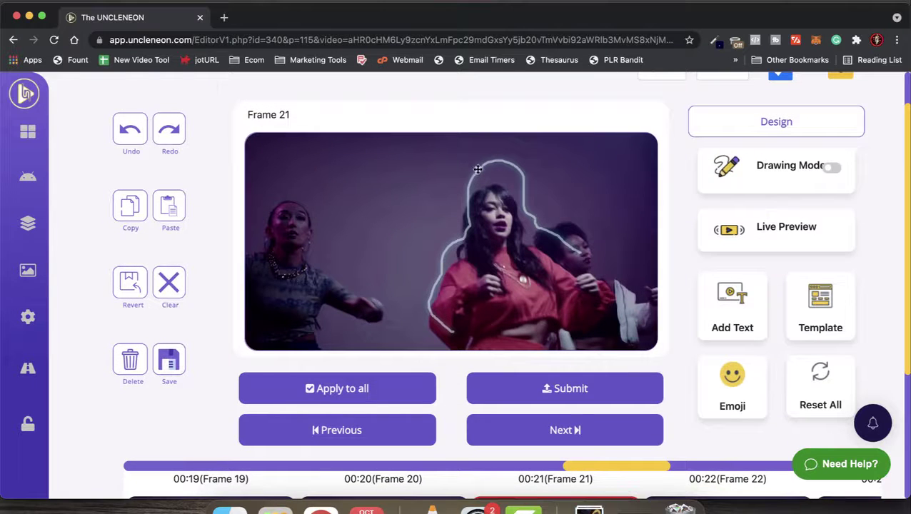
{"action": "left_click", "coordinate": [176, 295]}
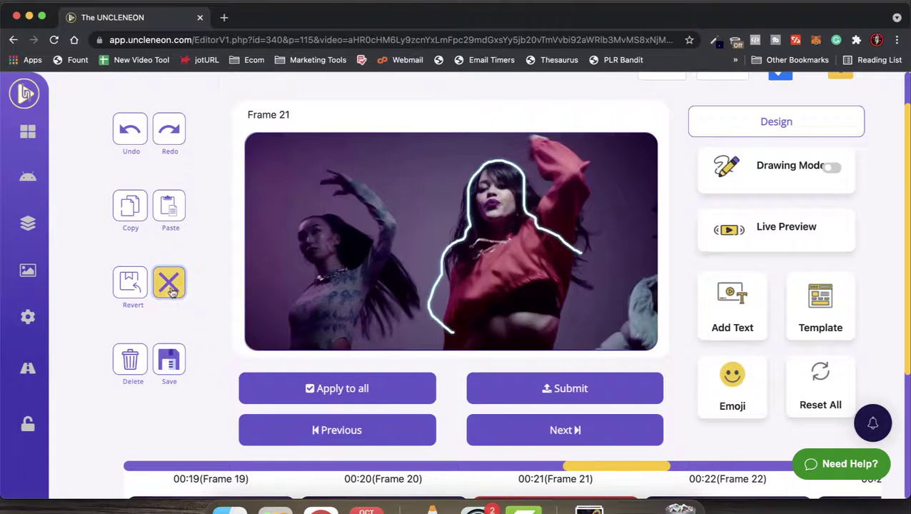
{"action": "left_click", "coordinate": [510, 375]}
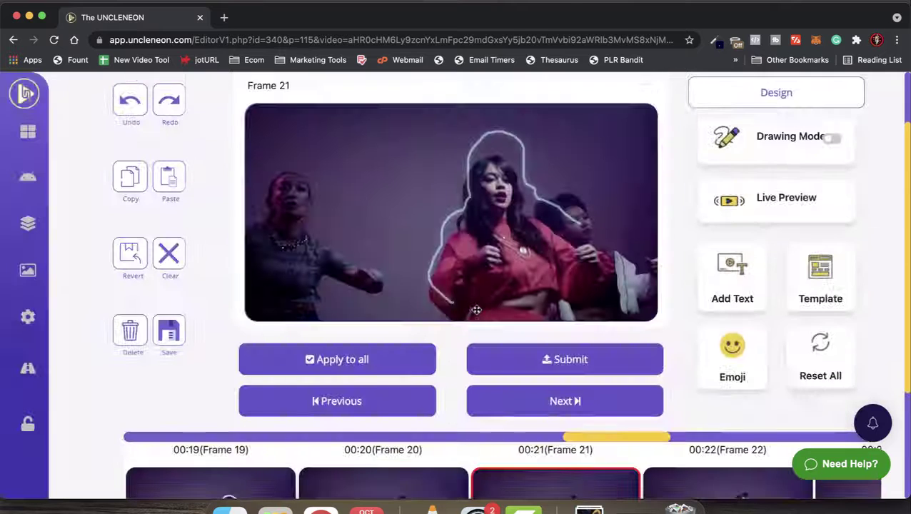
{"action": "left_click", "coordinate": [177, 263]}
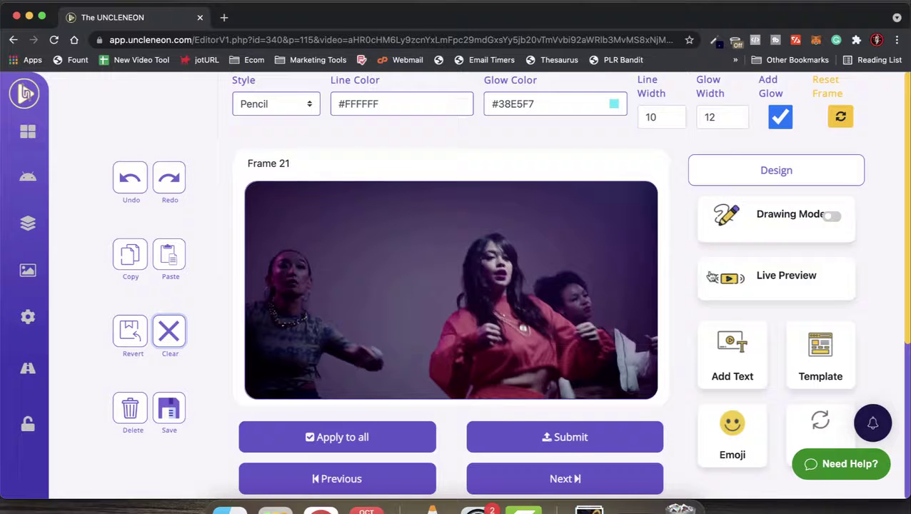
Turn on Drawing Mode and outline the middle dancer in frame 21 from her waist over her head and along her shoulder
{"action": "left_click", "coordinate": [836, 220]}
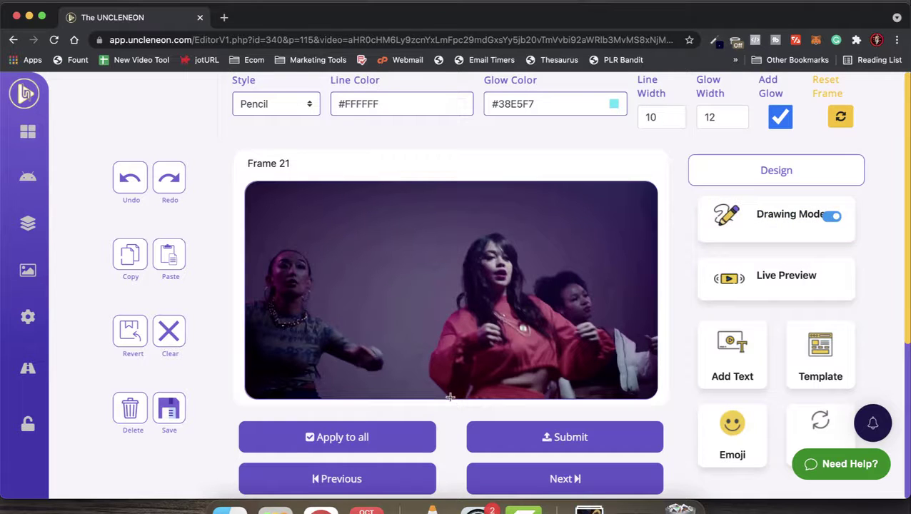
{"action": "left_click_drag", "start_coordinate": [433, 352], "coordinate": [463, 285]}
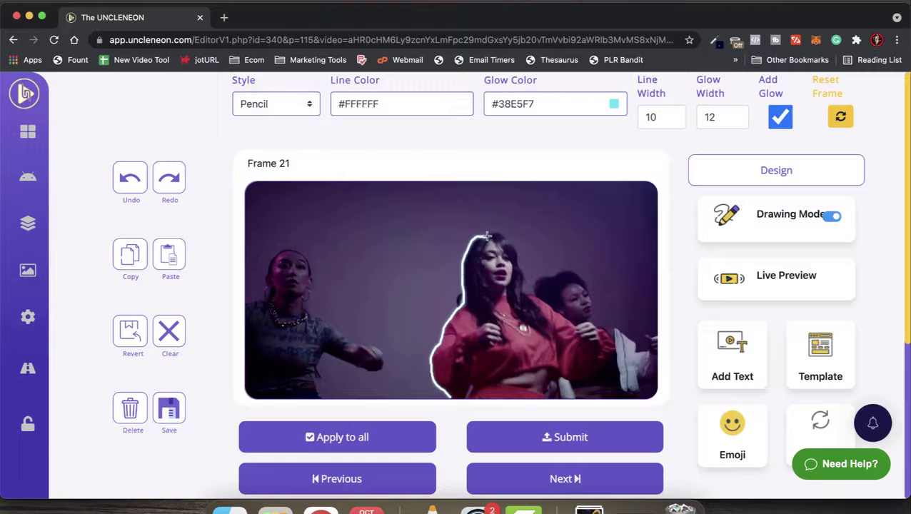
{"action": "left_click_drag", "start_coordinate": [486, 236], "coordinate": [514, 244]}
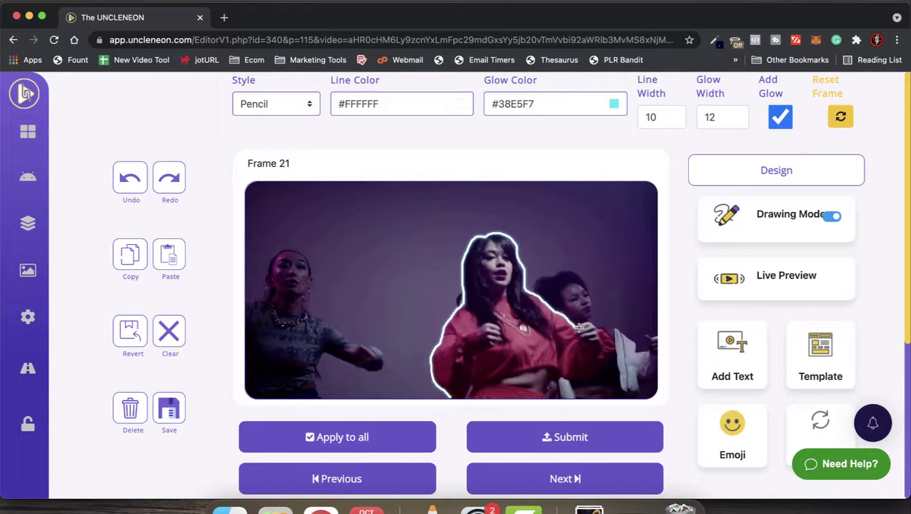
Outline the dancer at the left edge of frame 21 from her shoulder over her head and around her outstretched arm, and save the frame
{"action": "scroll", "coordinate": [506, 369], "scroll_direction": "down", "scroll_amount": 2}
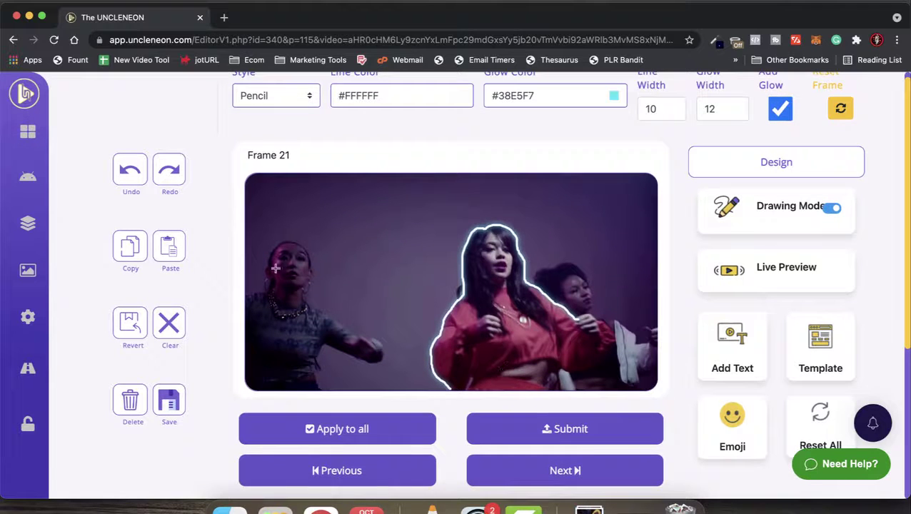
{"action": "mouse_move", "coordinate": [247, 294]}
{"action": "left_mouse_down"}
{"action": "mouse_move", "coordinate": [271, 290]}
{"action": "mouse_move", "coordinate": [267, 261]}
{"action": "mouse_move", "coordinate": [284, 241]}
{"action": "mouse_move", "coordinate": [308, 258]}
{"action": "left_mouse_up"}
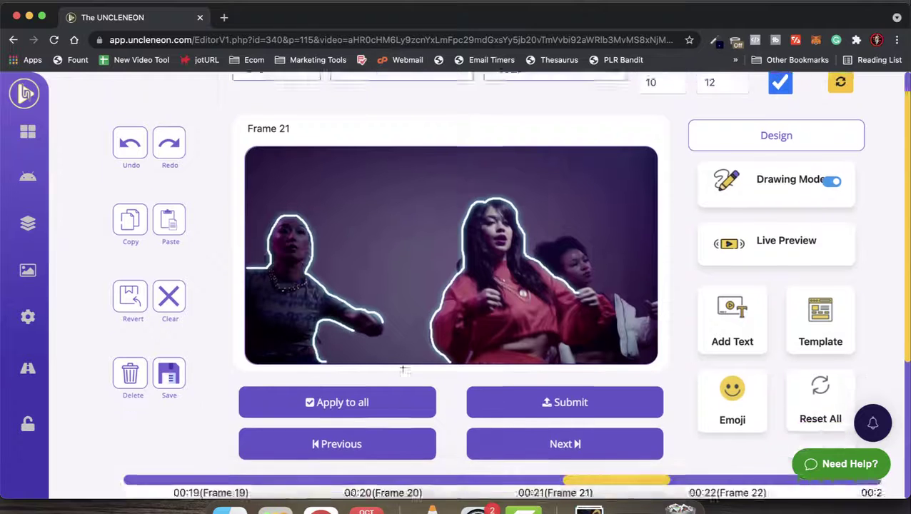
{"action": "scroll", "coordinate": [401, 366], "scroll_direction": "down", "scroll_amount": 1}
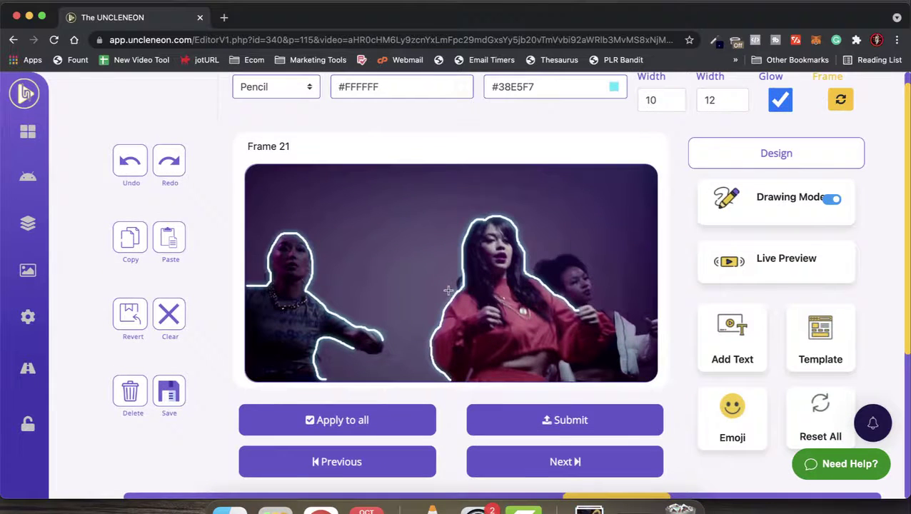
{"action": "scroll", "coordinate": [449, 290], "scroll_direction": "up", "scroll_amount": 1}
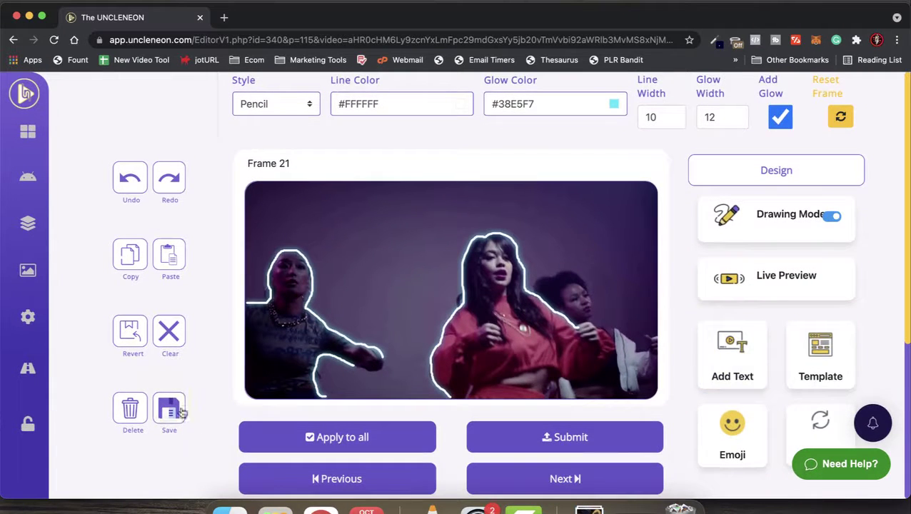
{"action": "left_click", "coordinate": [169, 410]}
Open frame 22 from the frame strip
{"action": "scroll", "coordinate": [414, 363], "scroll_direction": "down", "scroll_amount": 2}
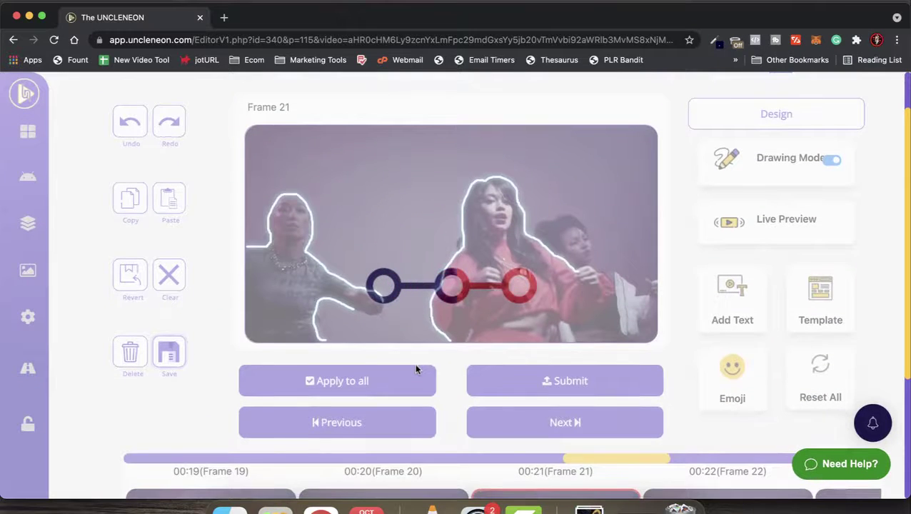
{"action": "scroll", "coordinate": [414, 363], "scroll_direction": "up", "scroll_amount": 2}
{"action": "scroll", "coordinate": [415, 363], "scroll_direction": "down", "scroll_amount": 2}
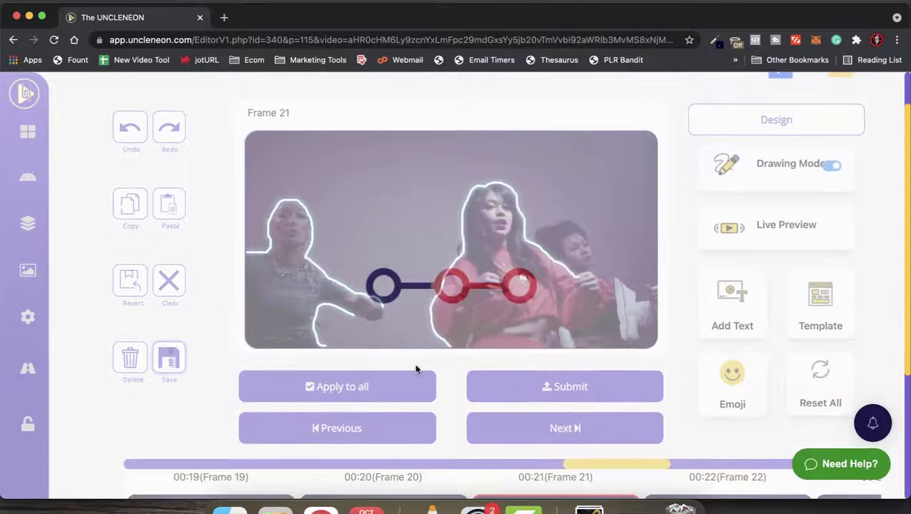
{"action": "scroll", "coordinate": [423, 400], "scroll_direction": "down", "scroll_amount": 5}
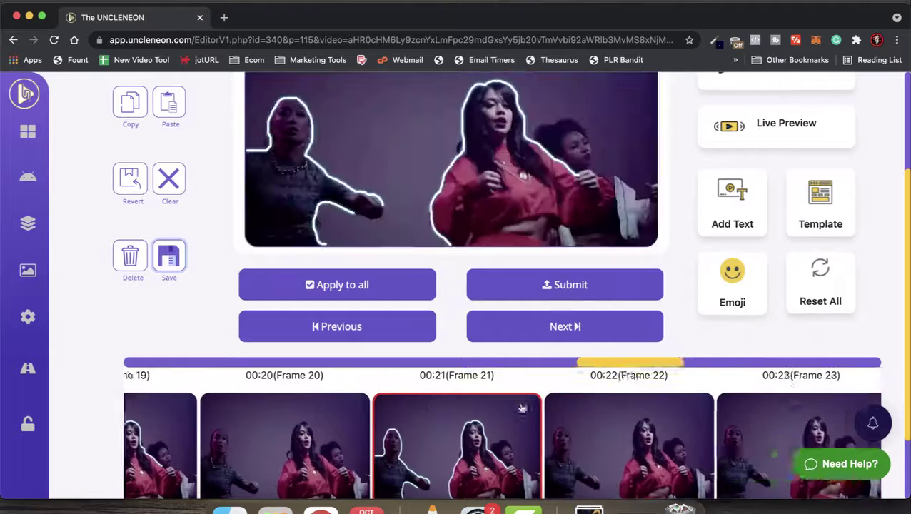
{"action": "scroll", "coordinate": [520, 408], "scroll_direction": "right", "scroll_amount": 3}
{"action": "left_click", "coordinate": [519, 408]}
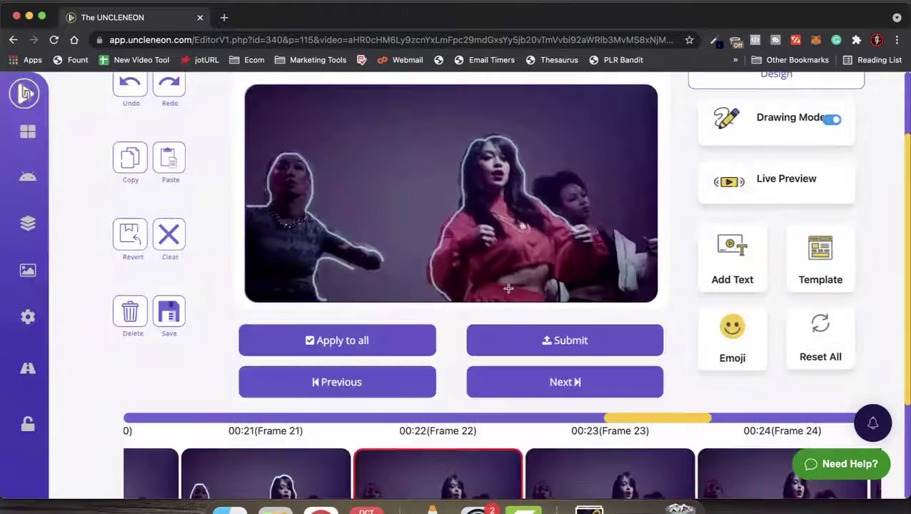
Add the 14-frame lightning template dated 2021-03-14 from the Electric category to frame 22
{"action": "scroll", "coordinate": [509, 291], "scroll_direction": "up", "scroll_amount": 3}
{"action": "left_click", "coordinate": [820, 344]}
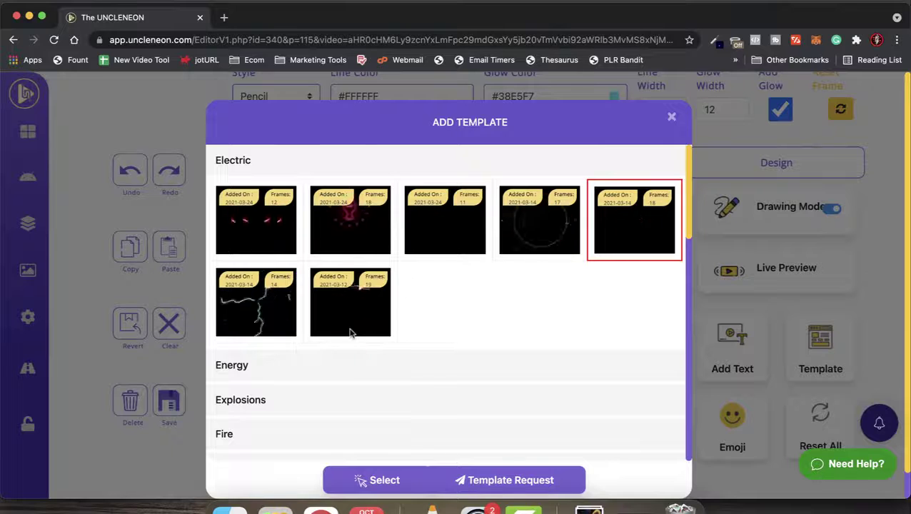
{"action": "scroll", "coordinate": [350, 333], "scroll_direction": "down", "scroll_amount": 4}
{"action": "scroll", "coordinate": [350, 333], "scroll_direction": "up", "scroll_amount": 3}
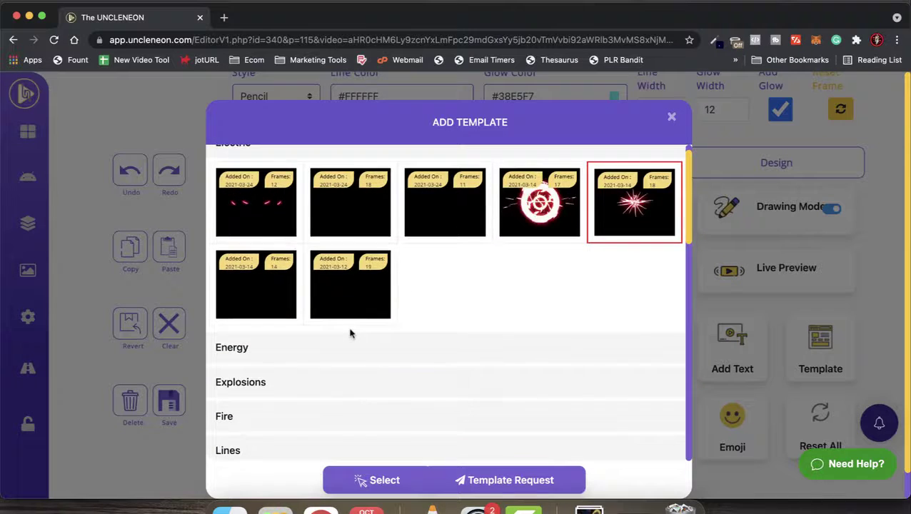
{"action": "left_click", "coordinate": [244, 308]}
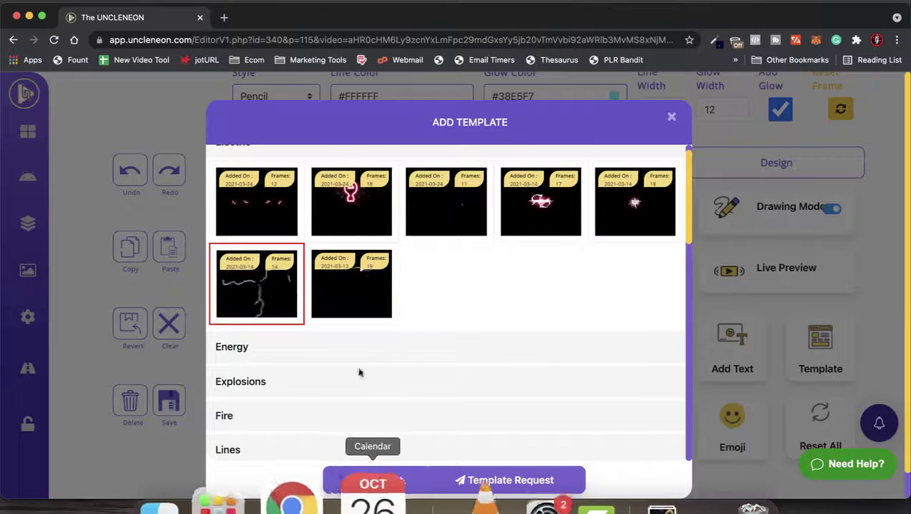
{"action": "left_click", "coordinate": [360, 480]}
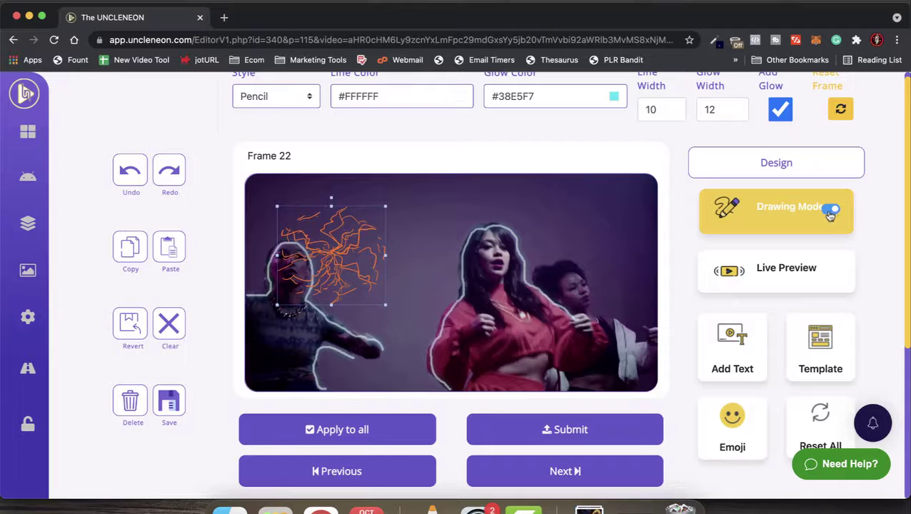
Turn off Drawing Mode, then enlarge the lightning template and place it between the left and middle dancers, overlapping the middle one
{"action": "left_click", "coordinate": [829, 214]}
{"action": "left_click_drag", "start_coordinate": [329, 259], "coordinate": [401, 271]}
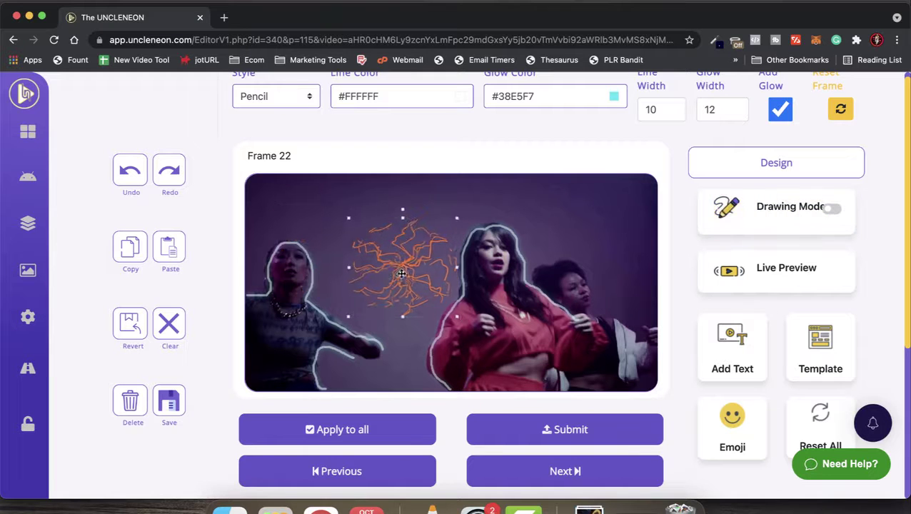
{"action": "left_click_drag", "start_coordinate": [458, 317], "coordinate": [502, 338]}
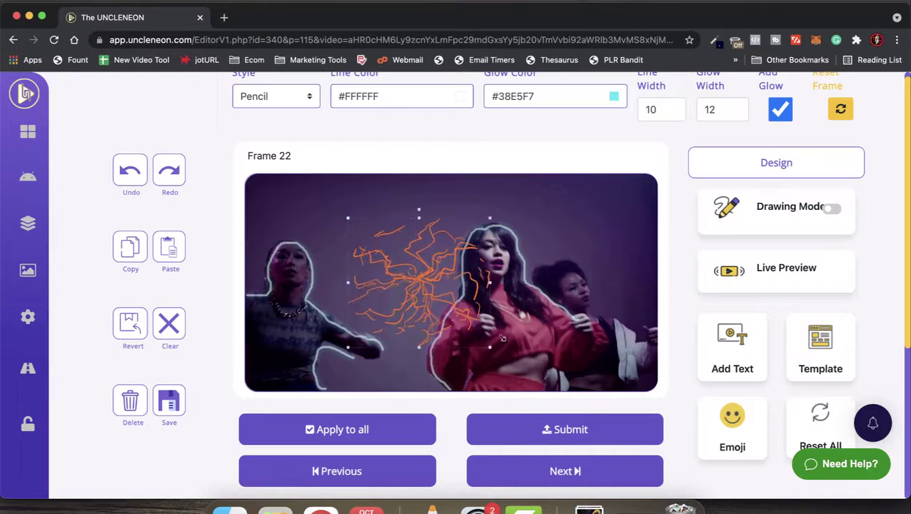
{"action": "left_click_drag", "start_coordinate": [427, 286], "coordinate": [457, 289]}
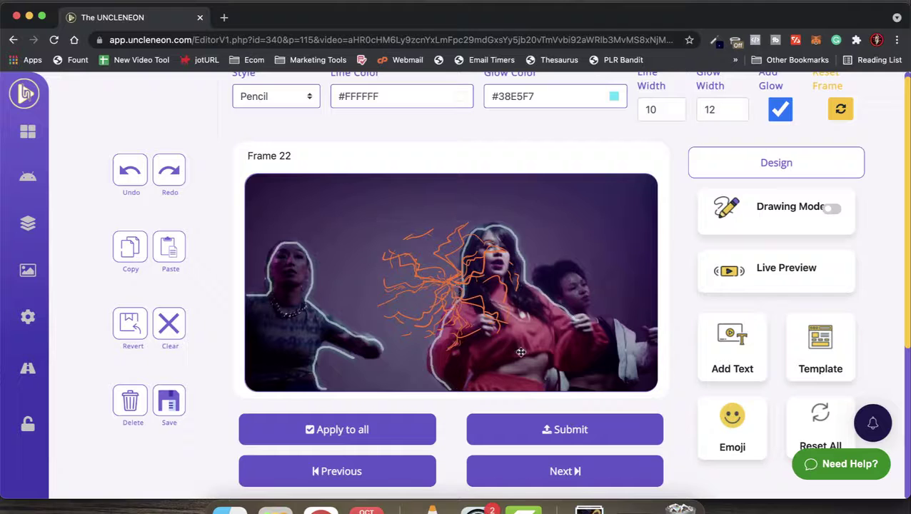
{"action": "left_click", "coordinate": [448, 304]}
{"action": "left_click_drag", "start_coordinate": [519, 352], "coordinate": [545, 374]}
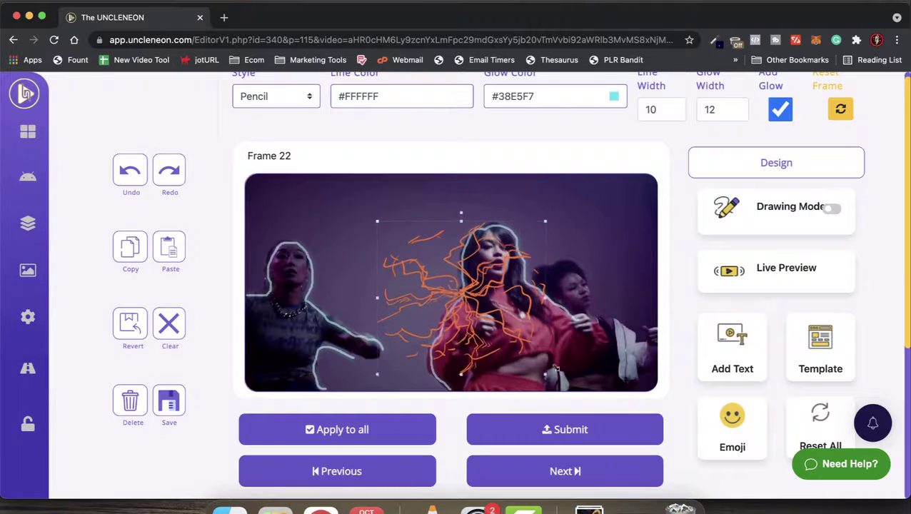
{"action": "left_click_drag", "start_coordinate": [473, 303], "coordinate": [453, 290]}
Set the lightning animation's shadow color to yellow #F5EA07 and apply the animation
{"action": "double_click", "coordinate": [447, 289]}
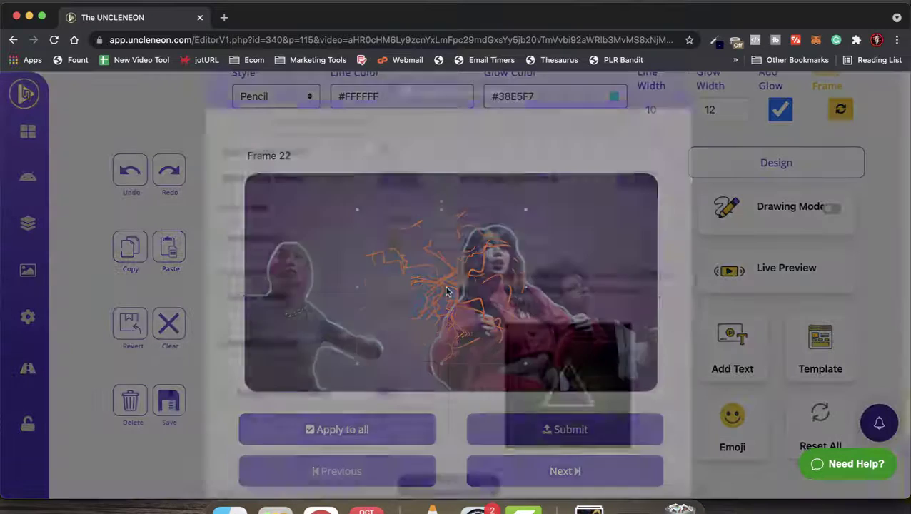
{"action": "left_click", "coordinate": [393, 267]}
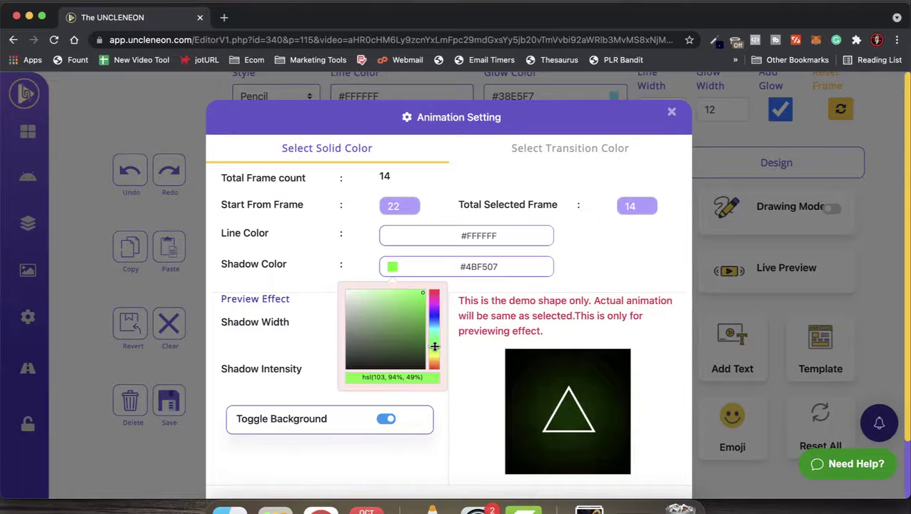
{"action": "left_click_drag", "start_coordinate": [434, 346], "coordinate": [434, 356]}
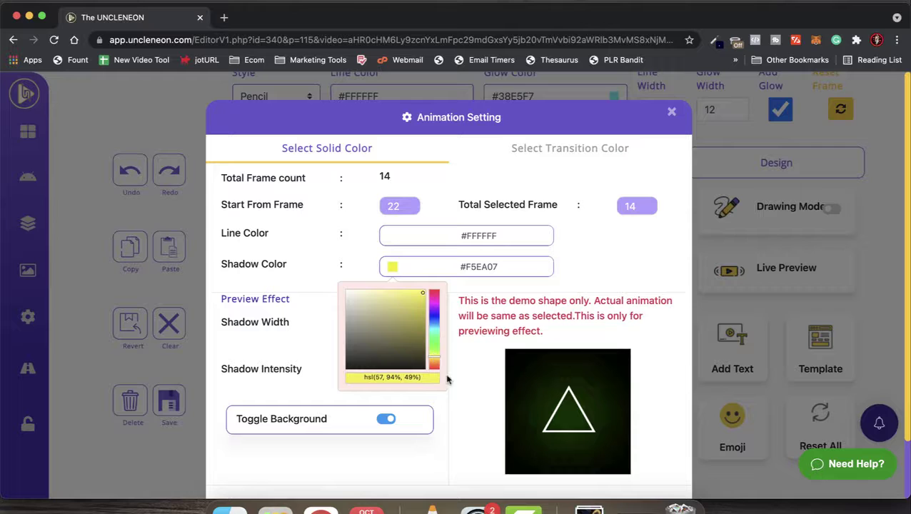
{"action": "left_click", "coordinate": [455, 399]}
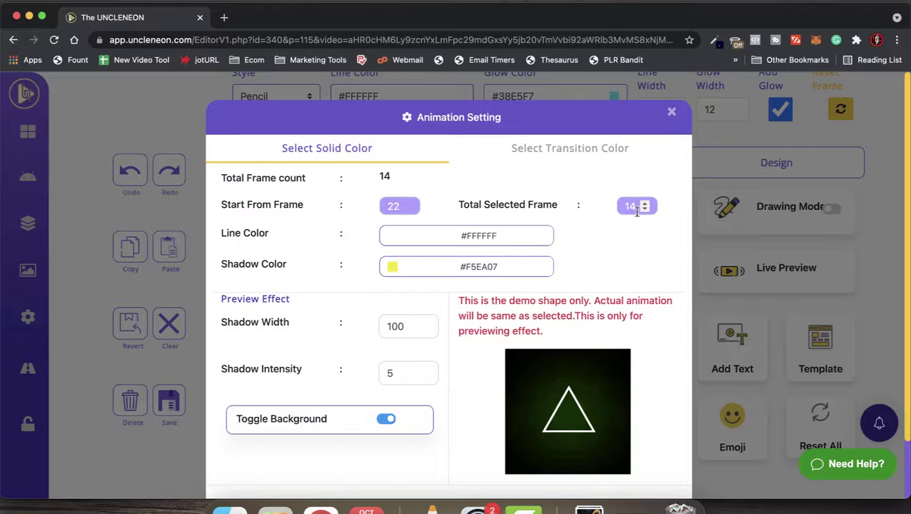
{"action": "scroll", "coordinate": [545, 318], "scroll_direction": "down", "scroll_amount": 2}
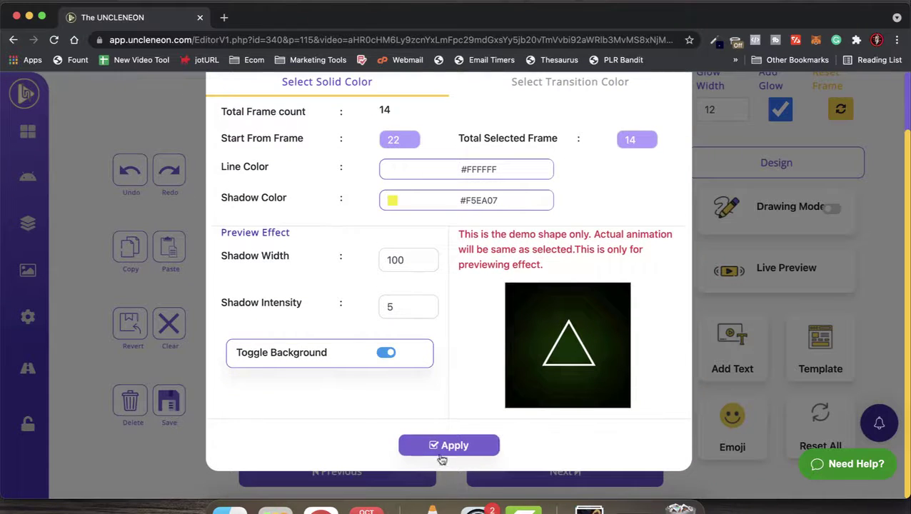
{"action": "left_click", "coordinate": [443, 446]}
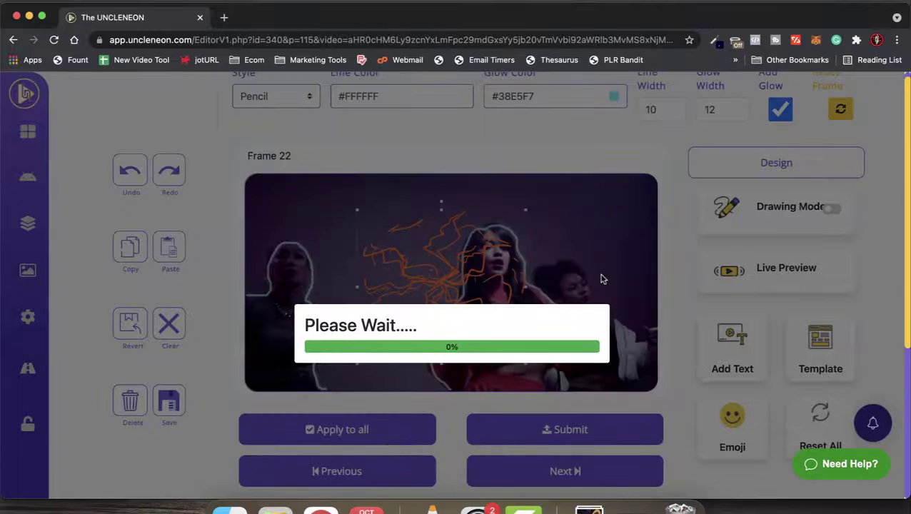
Check the yellow lightning across the frames from frame 22 onward in the frame strip
{"action": "scroll", "coordinate": [584, 404], "scroll_direction": "down", "scroll_amount": 5}
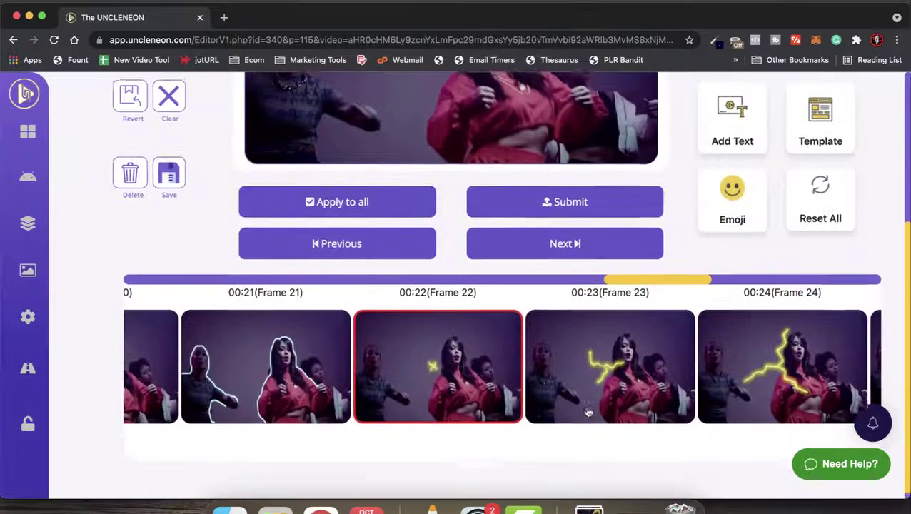
{"action": "scroll", "coordinate": [588, 413], "scroll_direction": "right", "scroll_amount": 10}
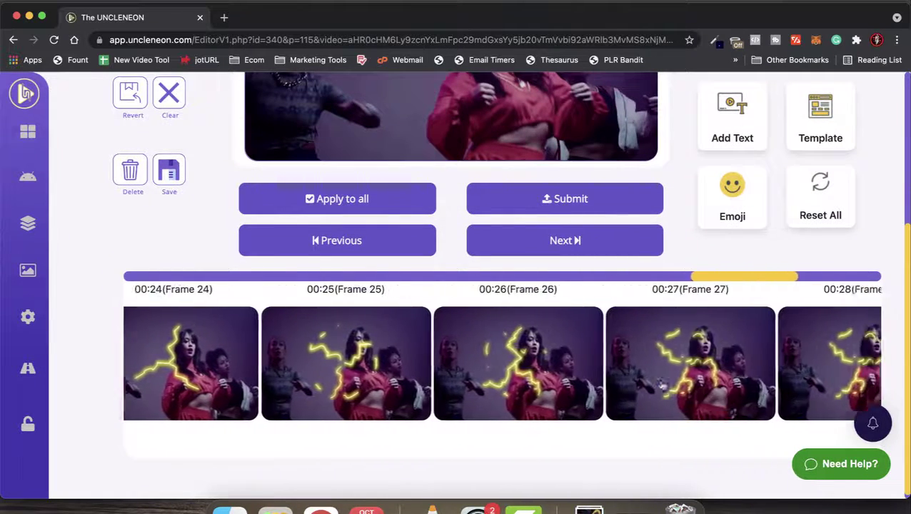
{"action": "scroll", "coordinate": [663, 385], "scroll_direction": "right", "scroll_amount": 10}
{"action": "scroll", "coordinate": [663, 386], "scroll_direction": "left", "scroll_amount": 10}
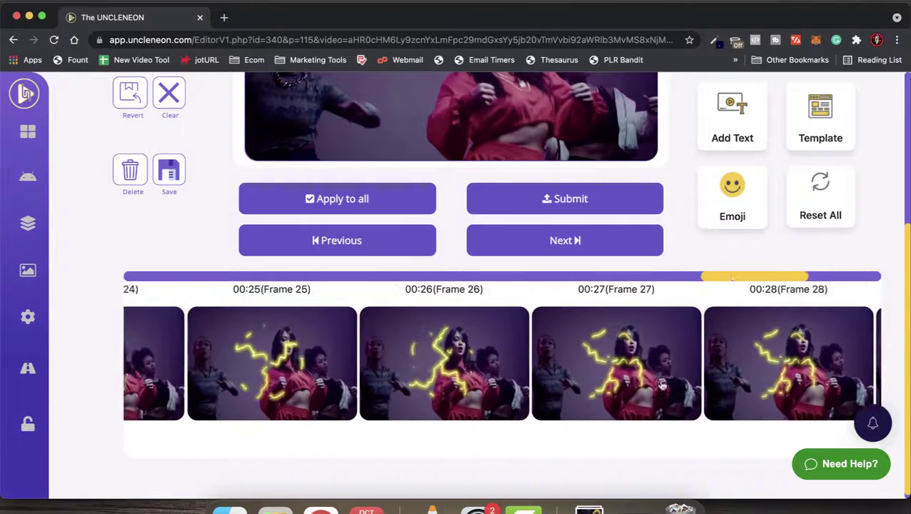
{"action": "scroll", "coordinate": [662, 386], "scroll_direction": "up", "scroll_amount": 5}
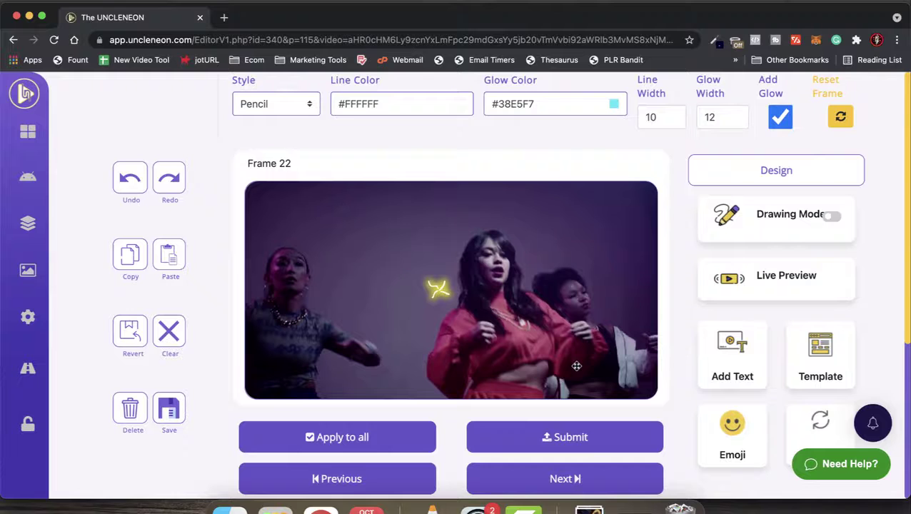
Play a live preview of the video at the Youtube 1200 X 720 resolution and close it
{"action": "left_click", "coordinate": [745, 293]}
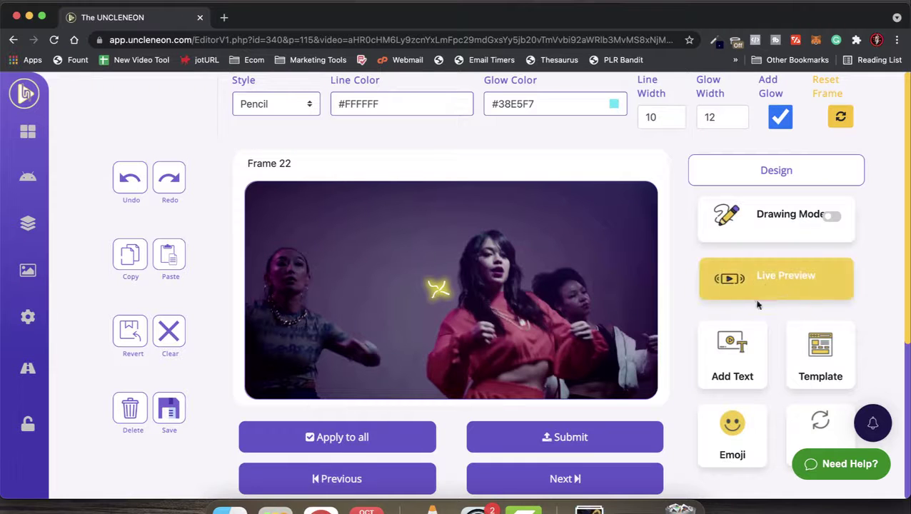
{"action": "left_click", "coordinate": [757, 285]}
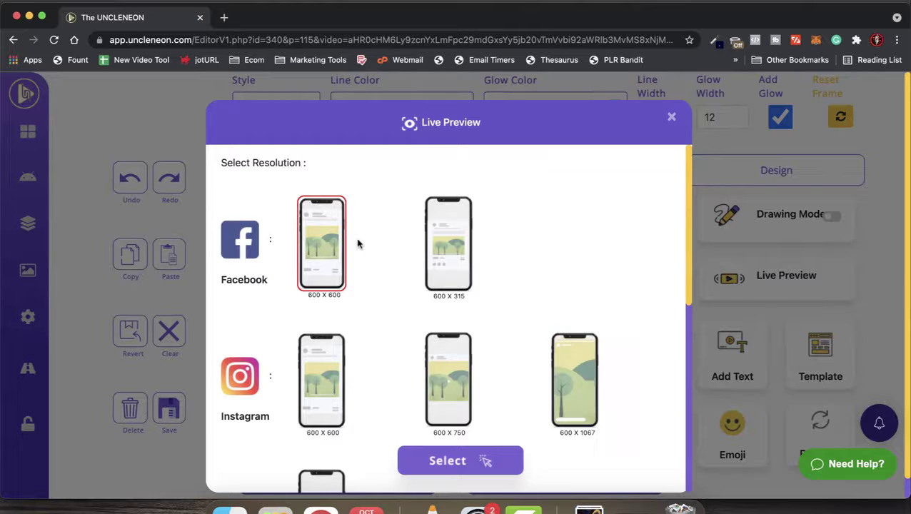
{"action": "scroll", "coordinate": [377, 289], "scroll_direction": "down", "scroll_amount": 8}
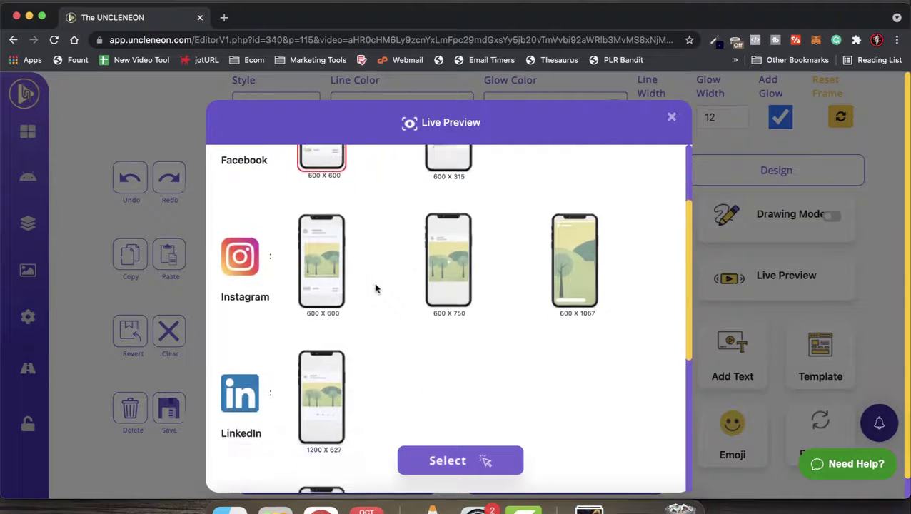
{"action": "scroll", "coordinate": [367, 362], "scroll_direction": "down", "scroll_amount": 2}
{"action": "scroll", "coordinate": [368, 362], "scroll_direction": "up", "scroll_amount": 1}
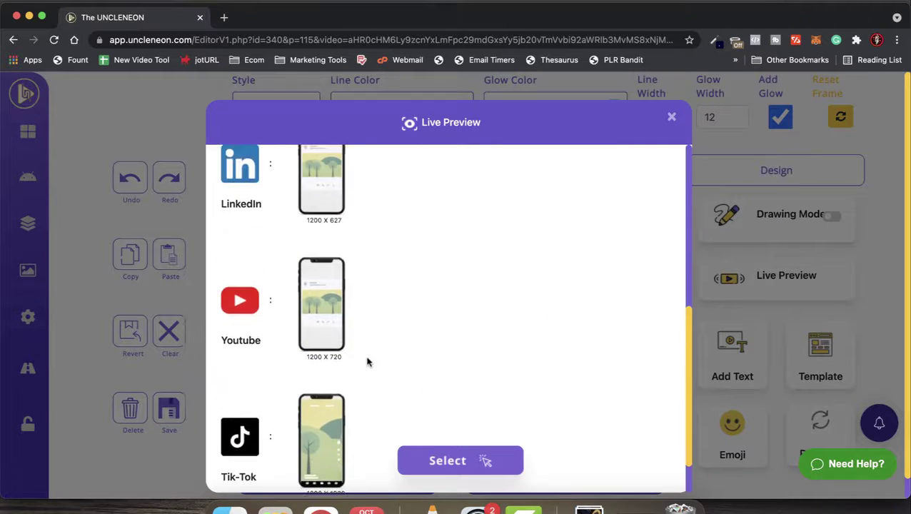
{"action": "left_click", "coordinate": [332, 304]}
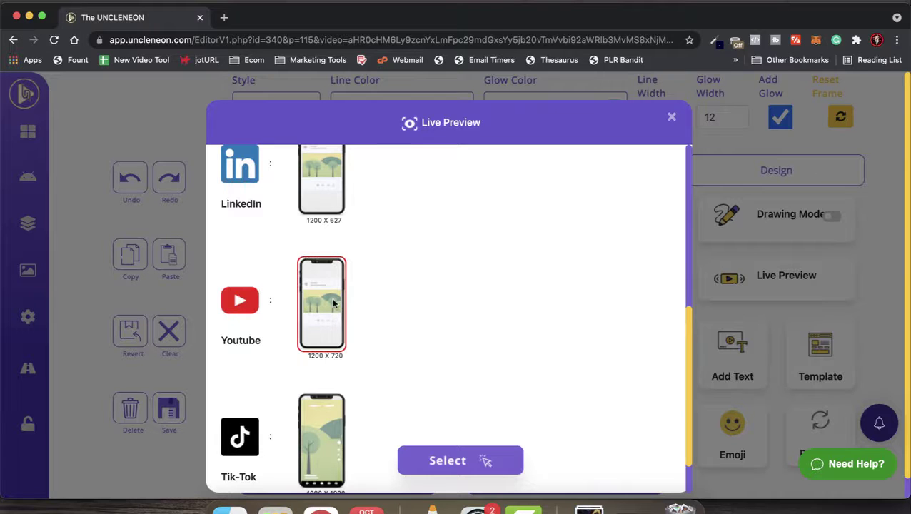
{"action": "left_click", "coordinate": [450, 466]}
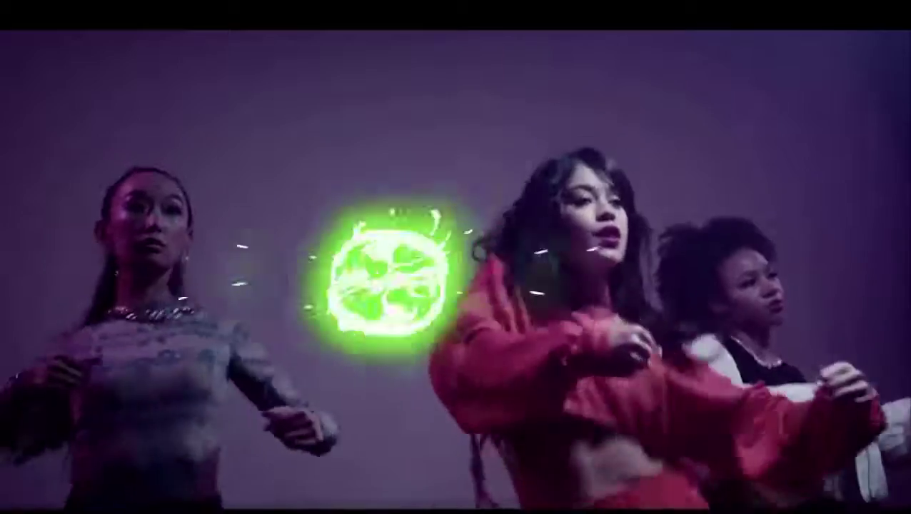
{"action": "key", "text": "Escape"}
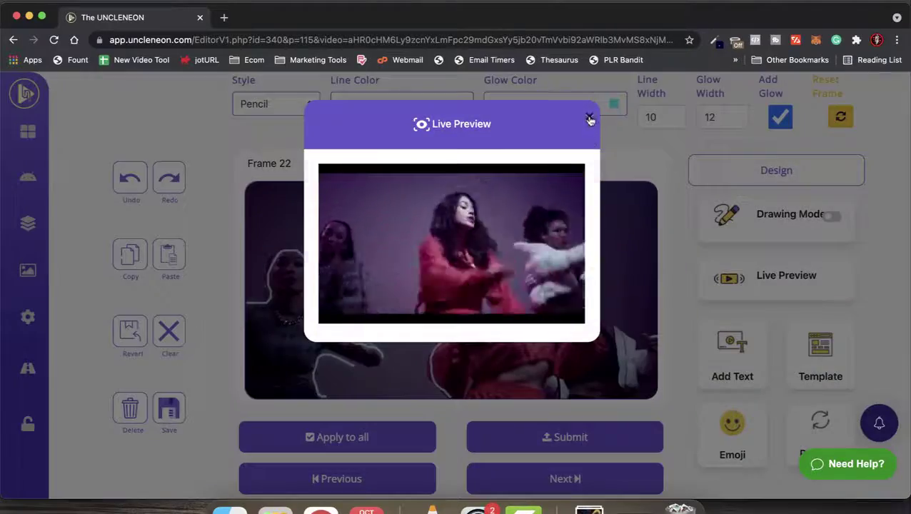
{"action": "left_click", "coordinate": [590, 119]}
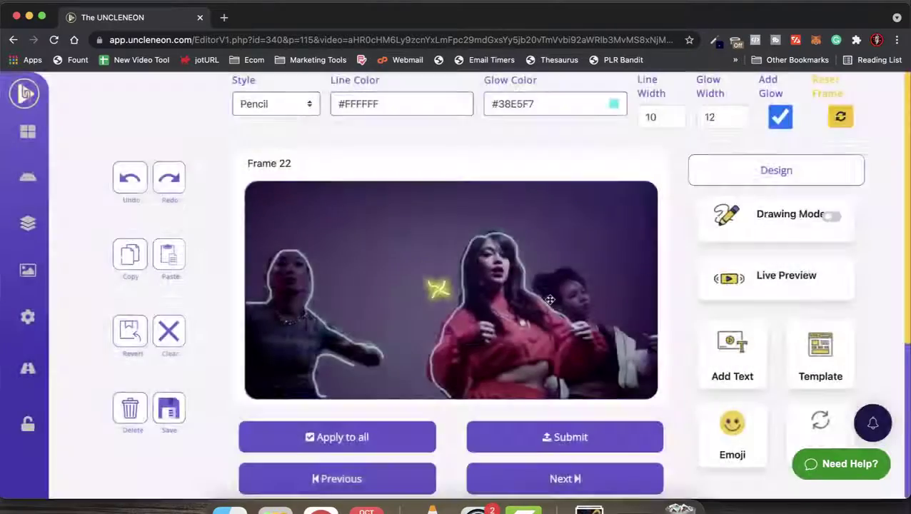
Load the frames after frame 30 in the frame strip and check the lightning animation through frame 43
{"action": "scroll", "coordinate": [592, 363], "scroll_direction": "down", "scroll_amount": 6}
{"action": "scroll", "coordinate": [592, 363], "scroll_direction": "right", "scroll_amount": 5}
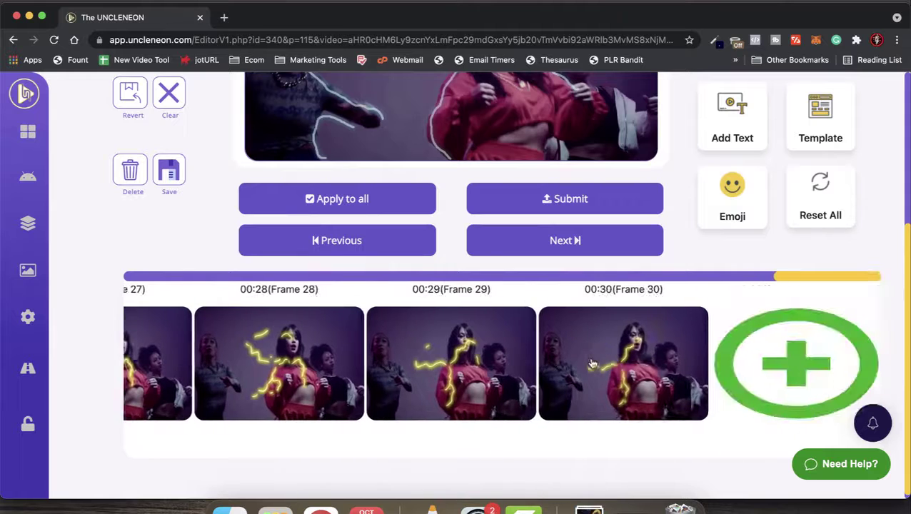
{"action": "scroll", "coordinate": [614, 375], "scroll_direction": "up", "scroll_amount": 2}
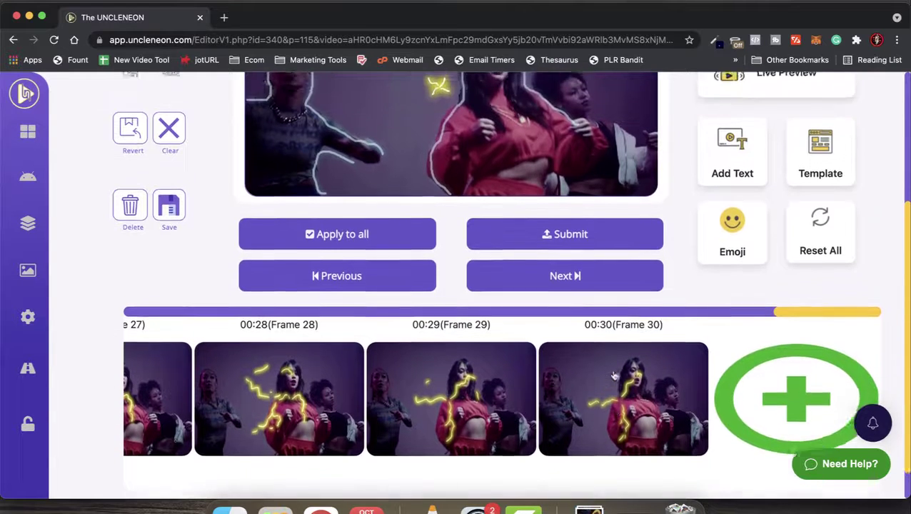
{"action": "left_click", "coordinate": [795, 429]}
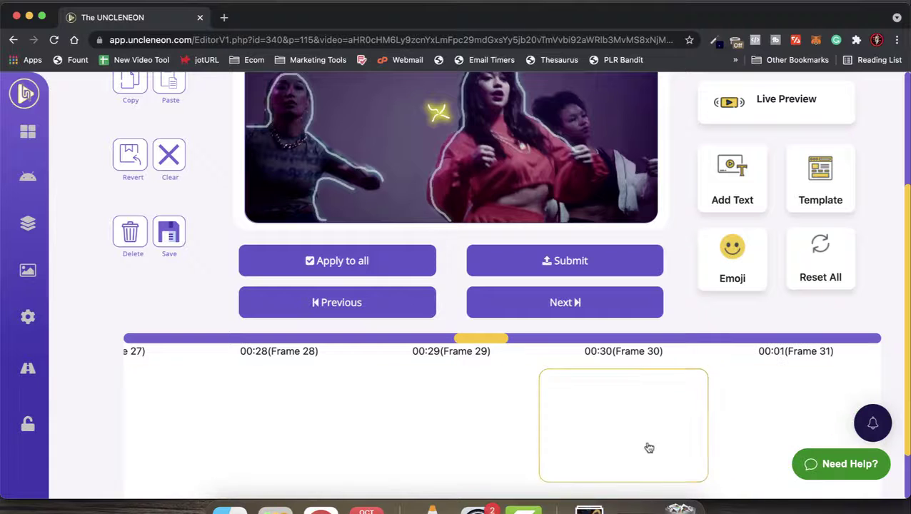
{"action": "scroll", "coordinate": [632, 433], "scroll_direction": "right", "scroll_amount": 7}
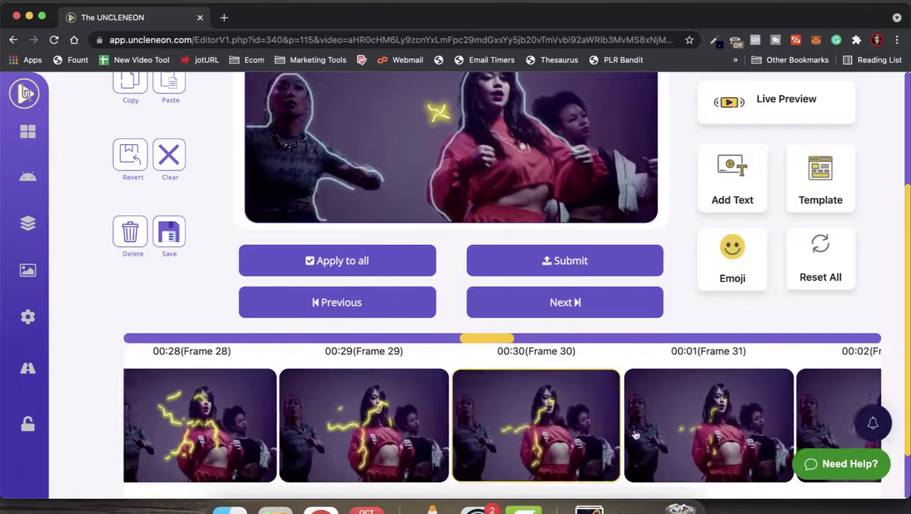
{"action": "scroll", "coordinate": [634, 432], "scroll_direction": "right", "scroll_amount": 5}
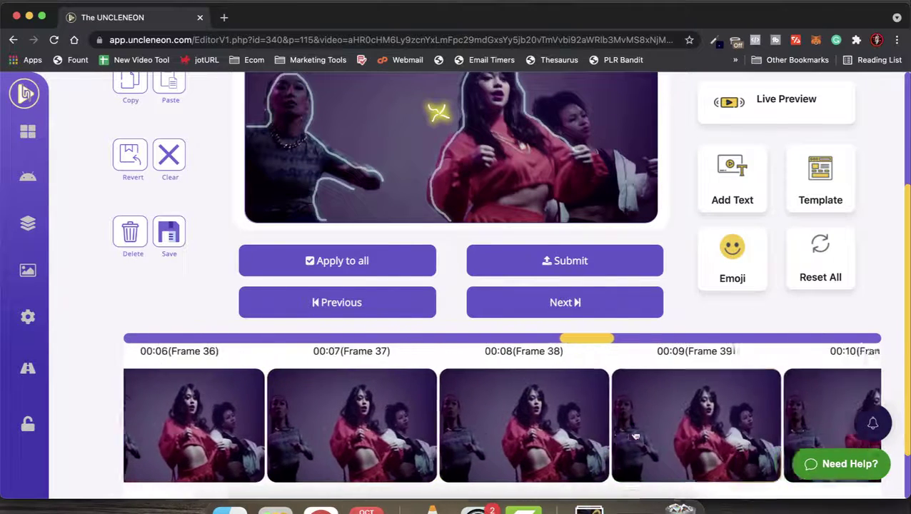
{"action": "scroll", "coordinate": [579, 454], "scroll_direction": "right", "scroll_amount": 10}
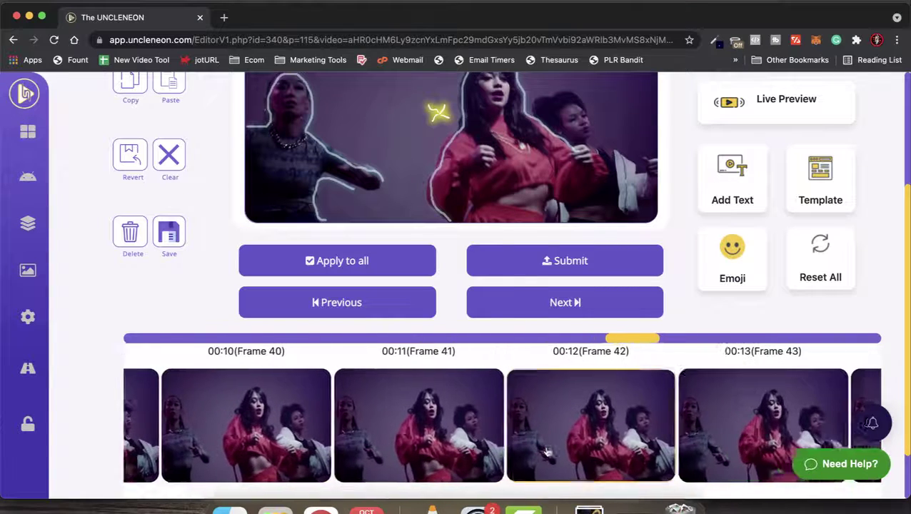
{"action": "scroll", "coordinate": [547, 451], "scroll_direction": "left", "scroll_amount": 7}
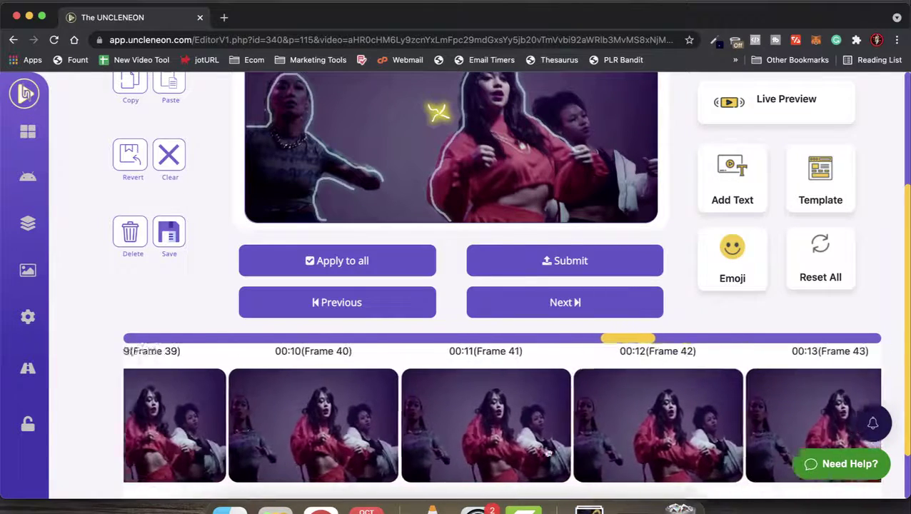
Add the three-line neon PARTY! text template to frame 22
{"action": "scroll", "coordinate": [504, 452], "scroll_direction": "up", "scroll_amount": 3}
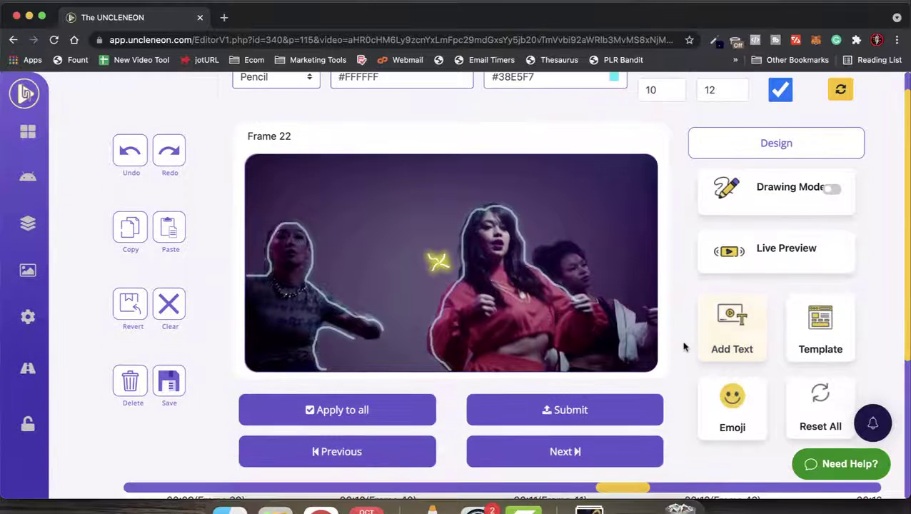
{"action": "scroll", "coordinate": [685, 345], "scroll_direction": "up", "scroll_amount": 1}
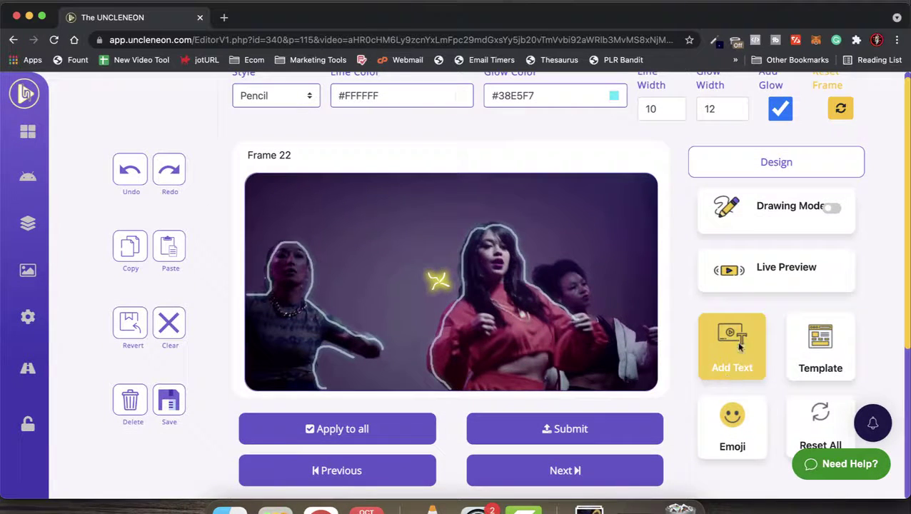
{"action": "left_click", "coordinate": [737, 344]}
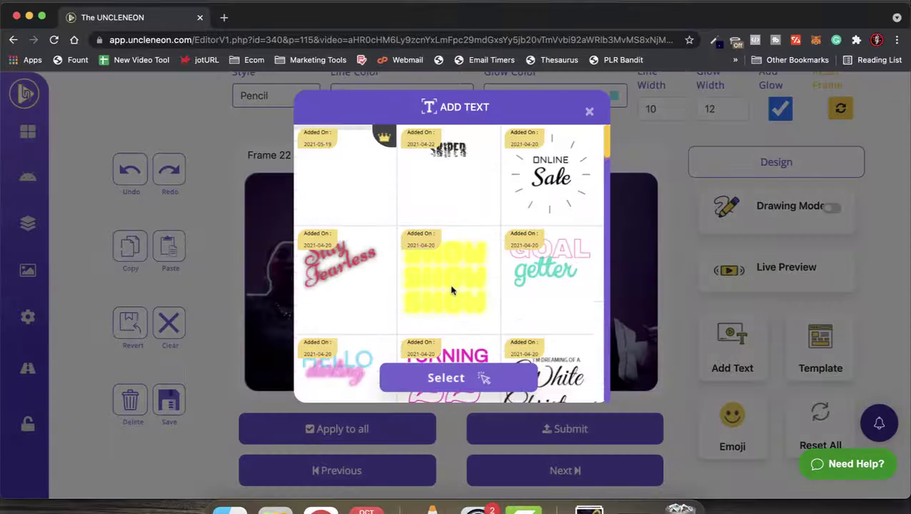
{"action": "scroll", "coordinate": [452, 289], "scroll_direction": "down", "scroll_amount": 3}
{"action": "scroll", "coordinate": [451, 290], "scroll_direction": "up", "scroll_amount": 4}
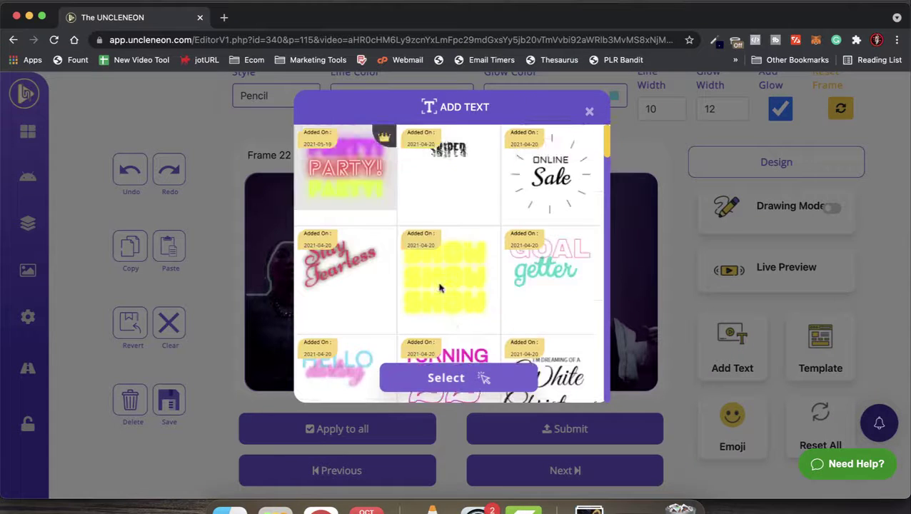
{"action": "left_click", "coordinate": [349, 189]}
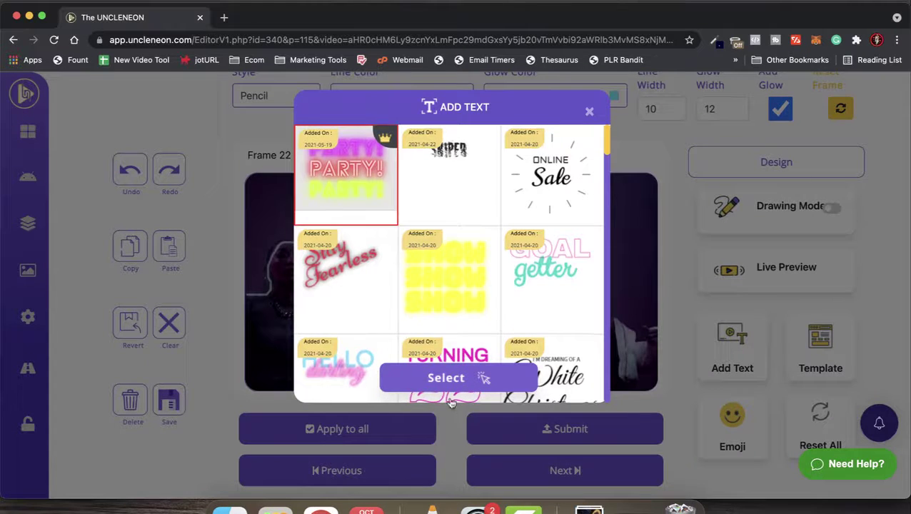
{"action": "left_click", "coordinate": [437, 378]}
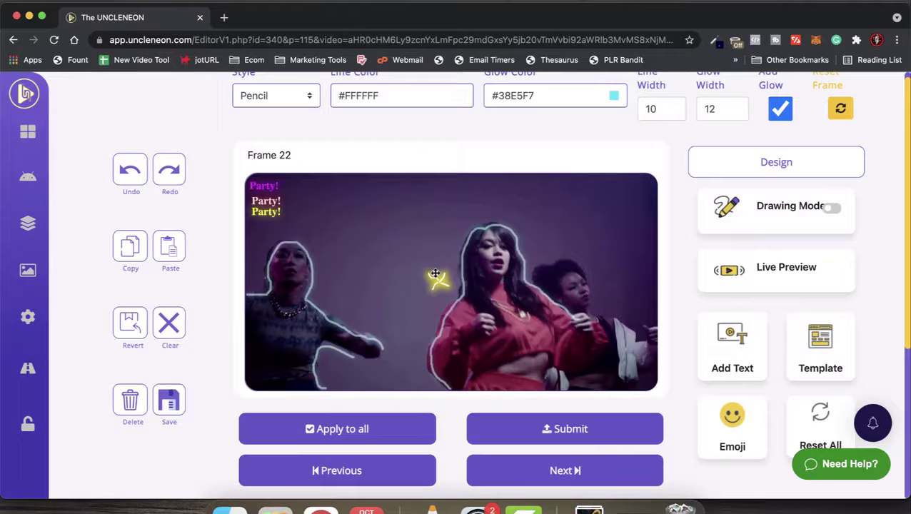
Move the yellow Party! text between the two outlined dancers and change its wording to Great in an outlined neon font
{"action": "left_click", "coordinate": [264, 207]}
{"action": "left_click_drag", "start_coordinate": [272, 212], "coordinate": [361, 226]}
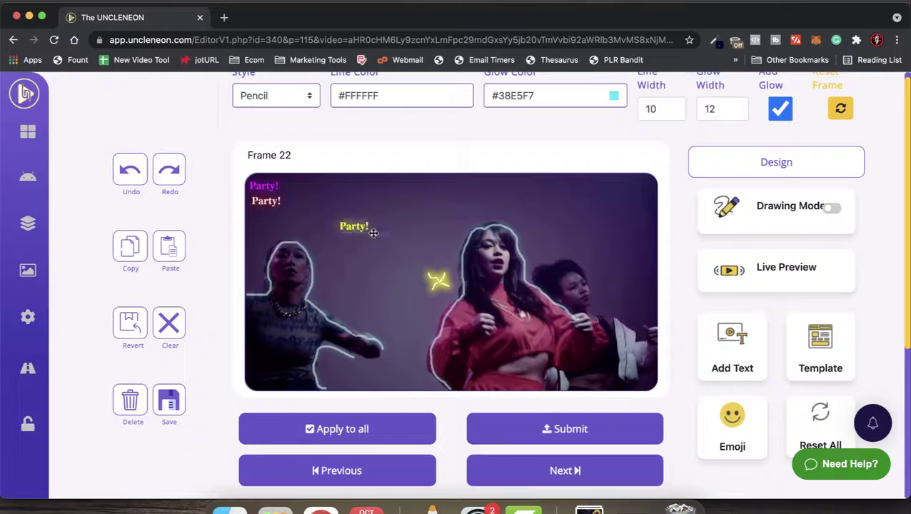
{"action": "left_click", "coordinate": [356, 230]}
{"action": "double_click", "coordinate": [354, 226]}
{"action": "left_click_drag", "start_coordinate": [495, 391], "coordinate": [459, 390]}
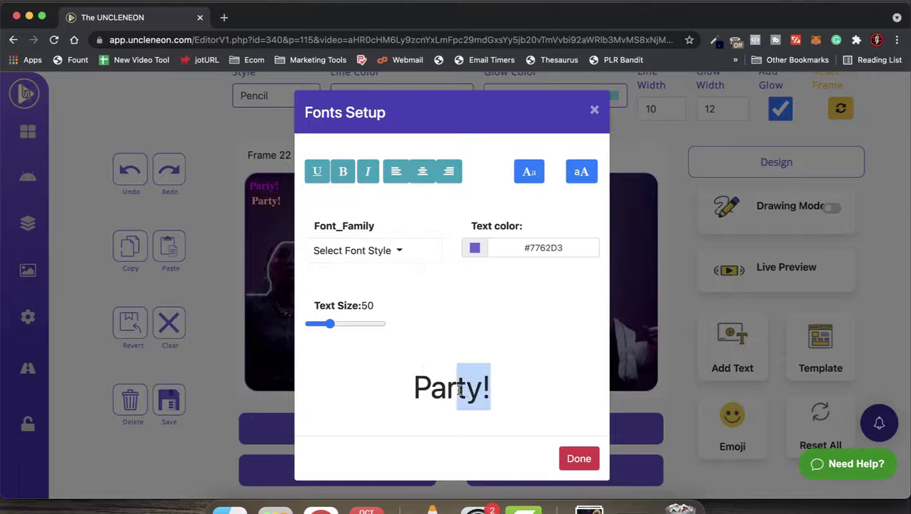
{"action": "left_click", "coordinate": [595, 112]}
Delete the pink and purple Party! texts from frame 22
{"action": "left_click", "coordinate": [131, 401]}
{"action": "left_click", "coordinate": [265, 185]}
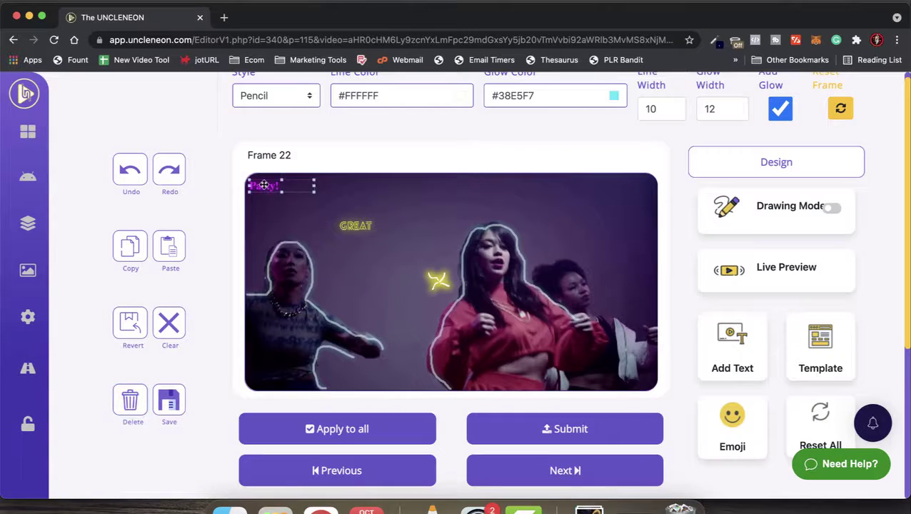
{"action": "left_click", "coordinate": [130, 400]}
Enlarge the yellow GREAT text and move it to the frame's upper-left corner above the left dancer
{"action": "left_click", "coordinate": [357, 227]}
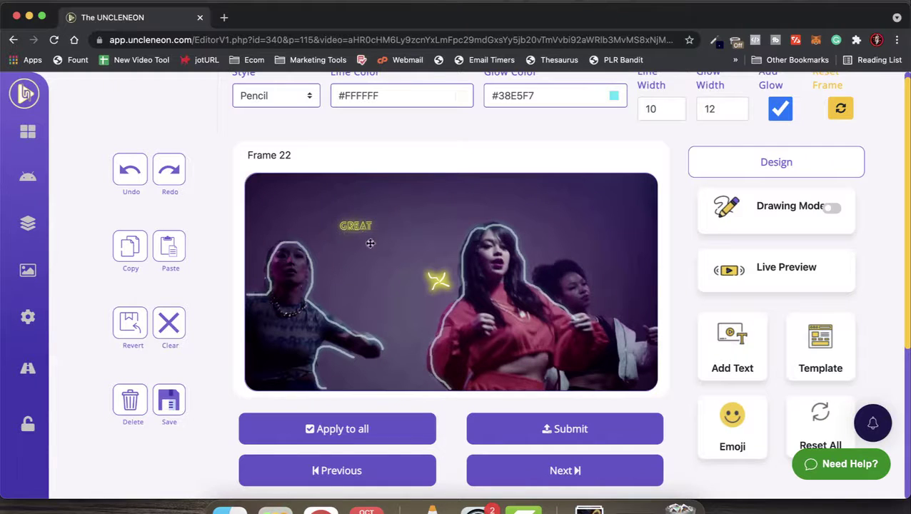
{"action": "left_click_drag", "start_coordinate": [377, 232], "coordinate": [328, 210]}
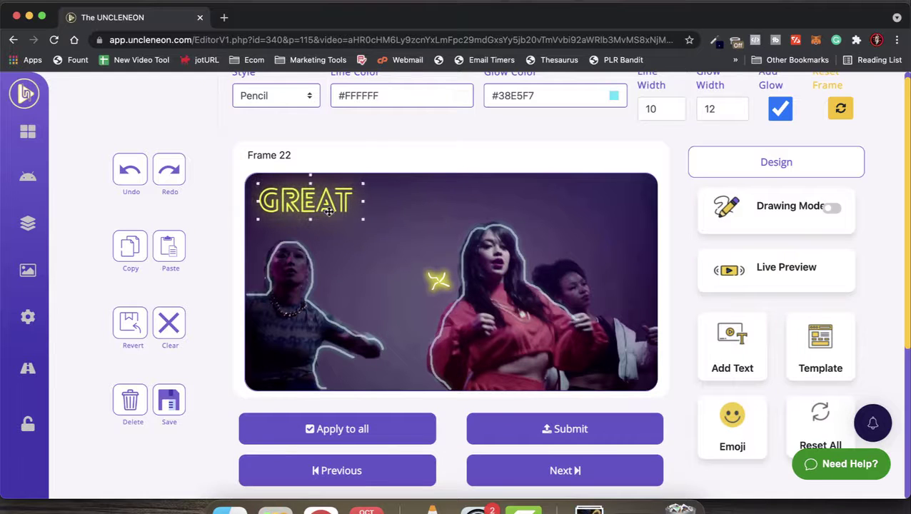
Change the GREAT text's font to BEBAS and nudge the text slightly within the frame's upper-left corner
{"action": "double_click", "coordinate": [321, 209]}
{"action": "left_click", "coordinate": [400, 250]}
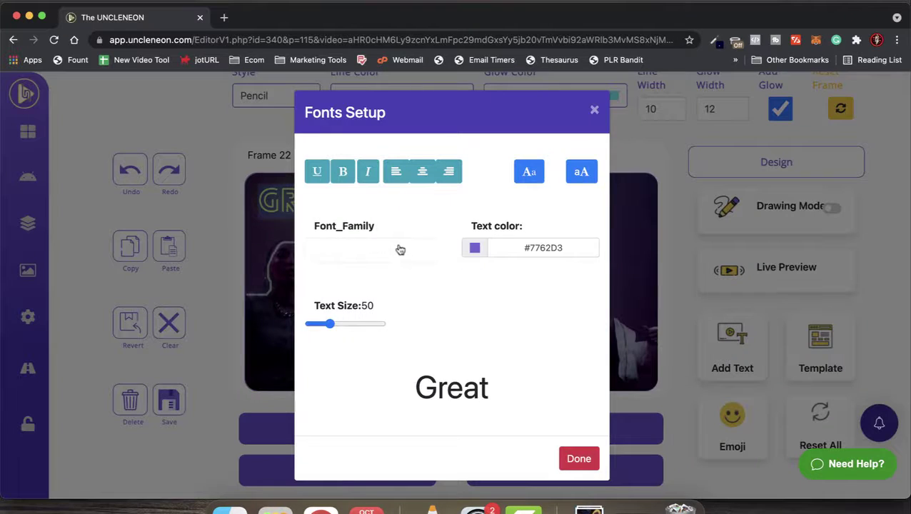
{"action": "left_click", "coordinate": [355, 282]}
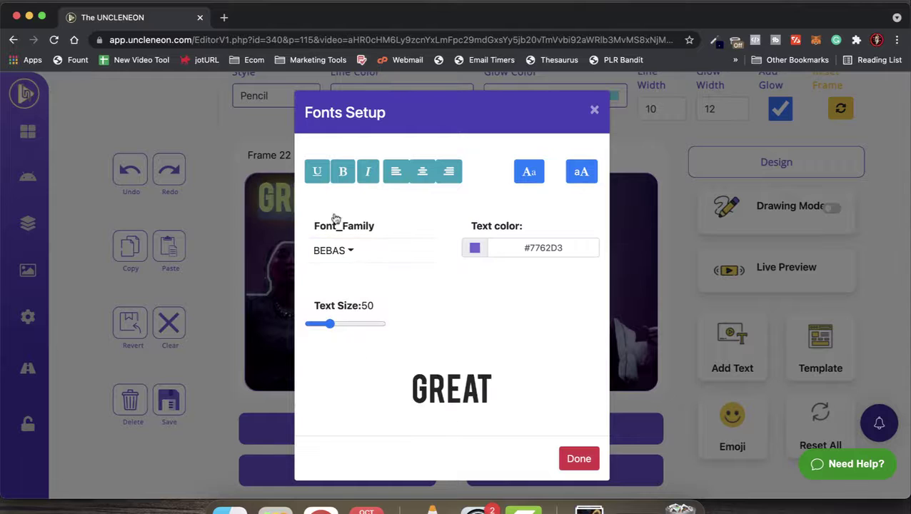
{"action": "left_click", "coordinate": [578, 459]}
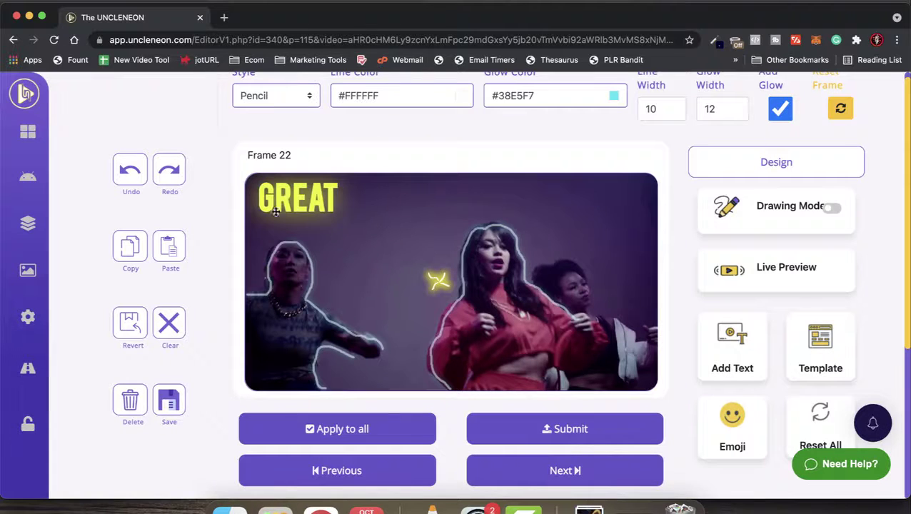
{"action": "mouse_move", "coordinate": [295, 195]}
{"action": "left_mouse_down"}
{"action": "mouse_move", "coordinate": [369, 214]}
{"action": "mouse_move", "coordinate": [298, 199]}
{"action": "left_mouse_up"}
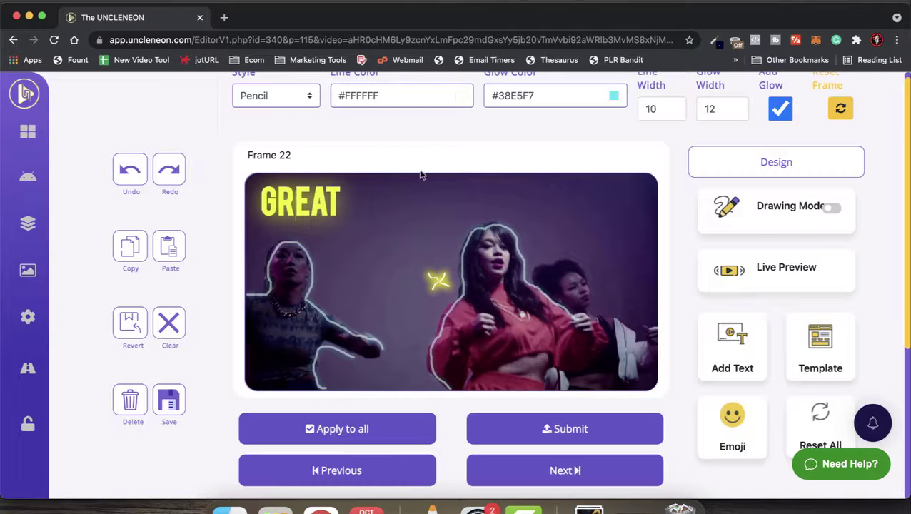
Check the GREAT text's color options and delete the text from frame 22
{"action": "double_click", "coordinate": [278, 195]}
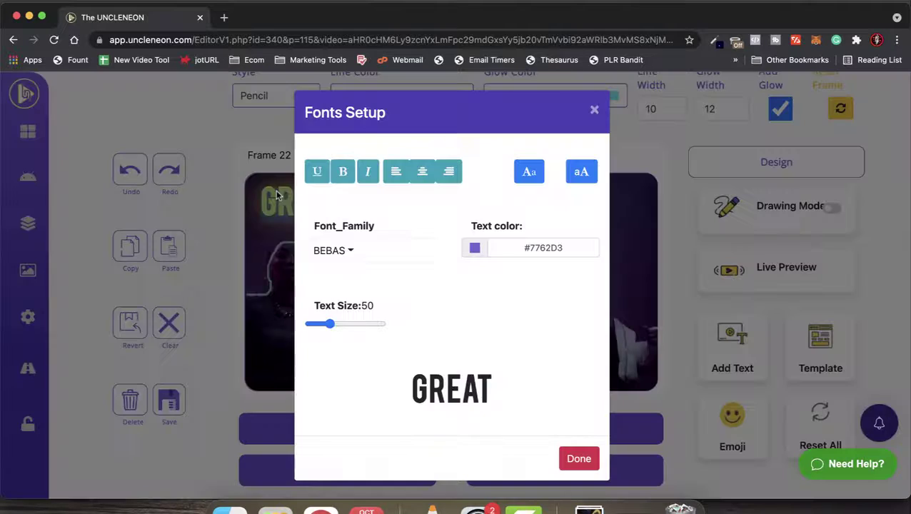
{"action": "left_click", "coordinate": [475, 250]}
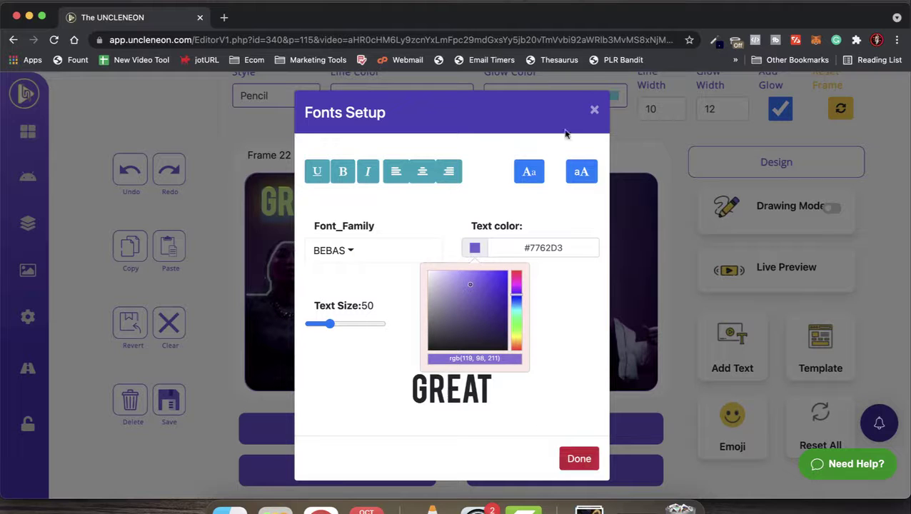
{"action": "left_click", "coordinate": [595, 112]}
{"action": "left_click", "coordinate": [309, 205]}
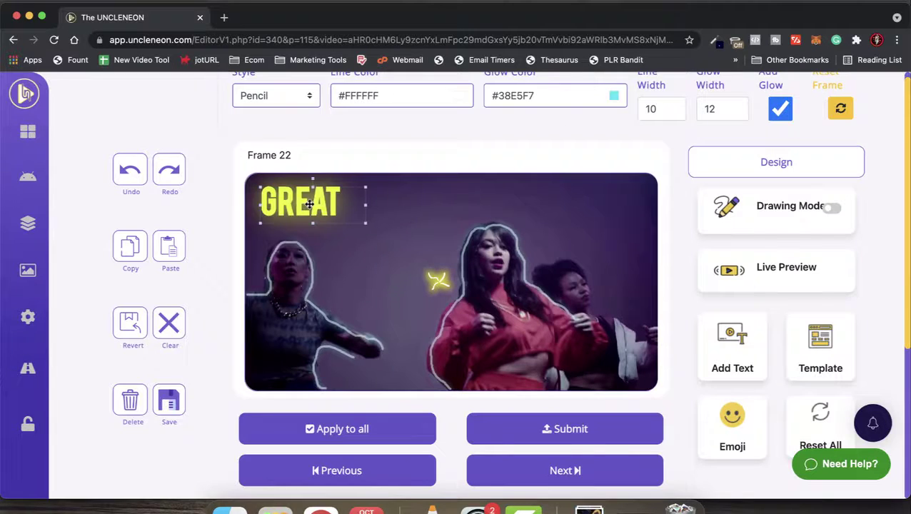
{"action": "left_click", "coordinate": [130, 400]}
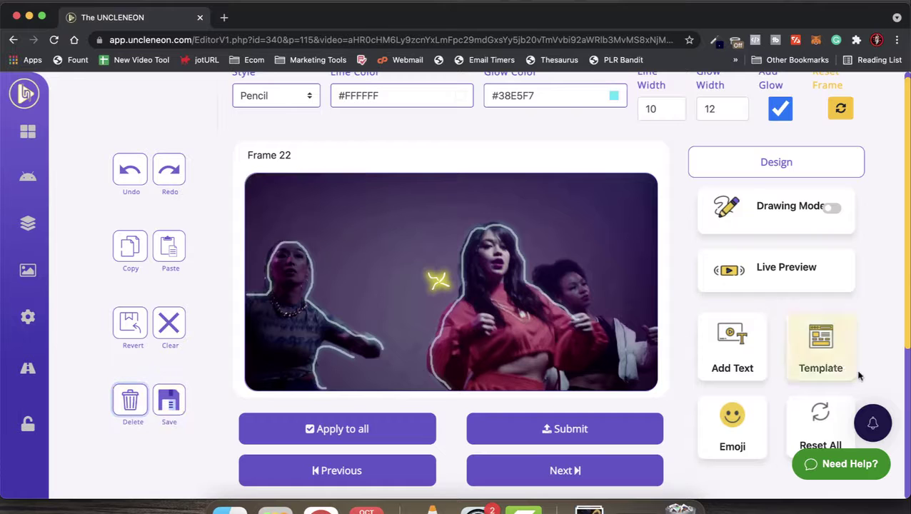
Browse the emoji collection and close it without adding one
{"action": "scroll", "coordinate": [811, 359], "scroll_direction": "down", "scroll_amount": 2}
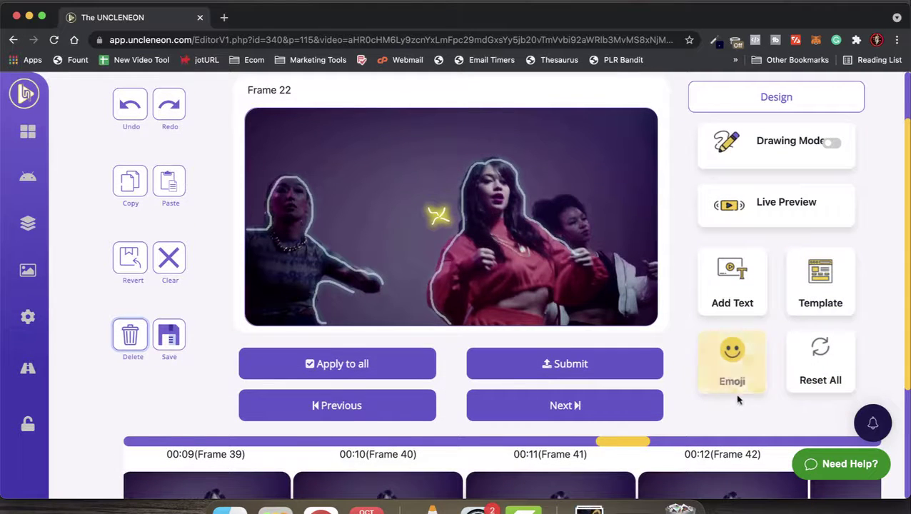
{"action": "left_click", "coordinate": [733, 357]}
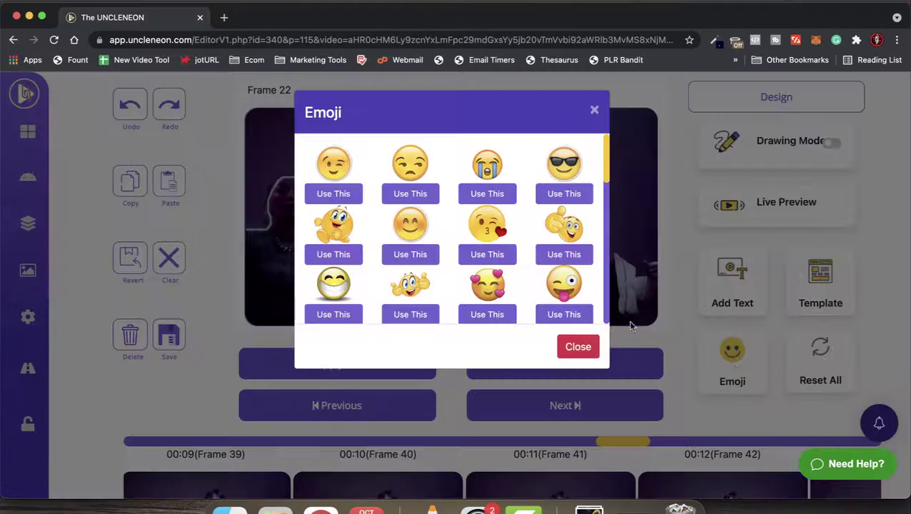
{"action": "scroll", "coordinate": [521, 234], "scroll_direction": "down", "scroll_amount": 3}
{"action": "scroll", "coordinate": [521, 234], "scroll_direction": "up", "scroll_amount": 5}
{"action": "left_click", "coordinate": [596, 110]}
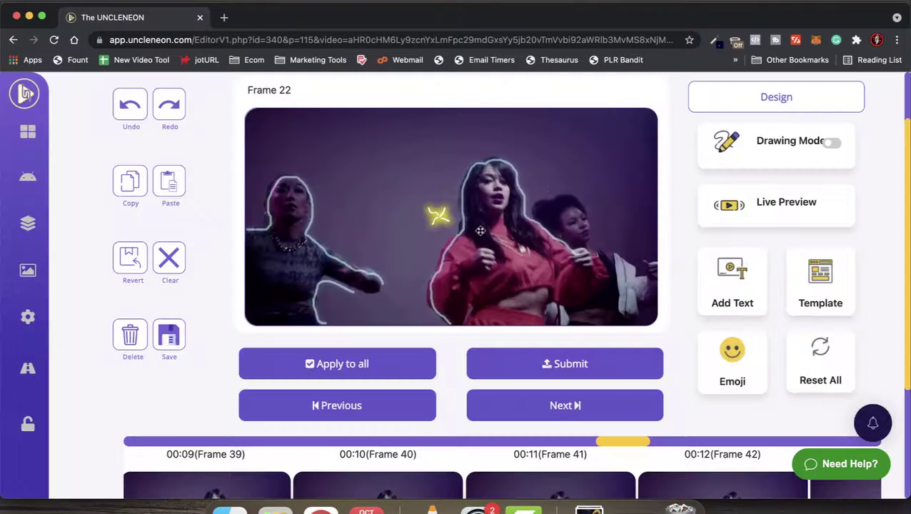
{"action": "scroll", "coordinate": [399, 252], "scroll_direction": "up", "scroll_amount": 2}
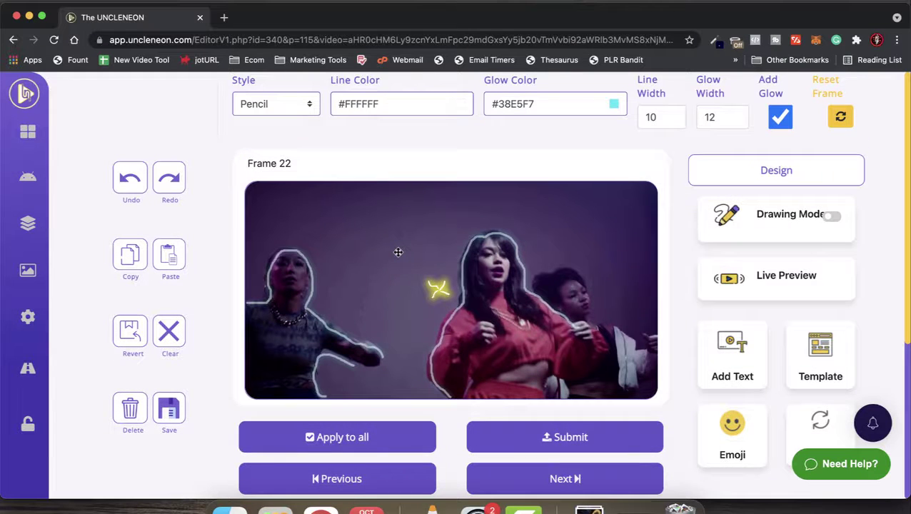
{"action": "left_click", "coordinate": [169, 411]}
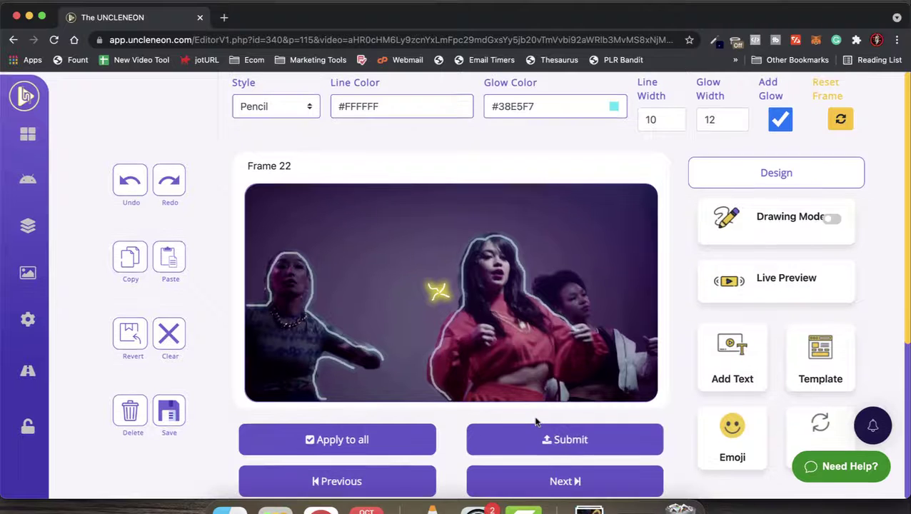
{"action": "scroll", "coordinate": [537, 422], "scroll_direction": "down", "scroll_amount": 1}
{"action": "scroll", "coordinate": [536, 422], "scroll_direction": "up", "scroll_amount": 1}
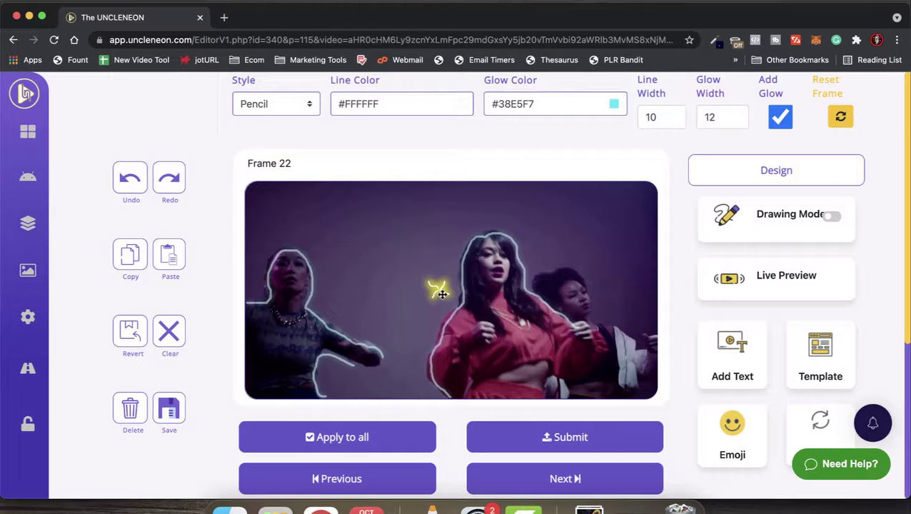
Review the added animations available for removal and revert the dancer outline animation listed directly below the lightning template
{"action": "left_click", "coordinate": [128, 349]}
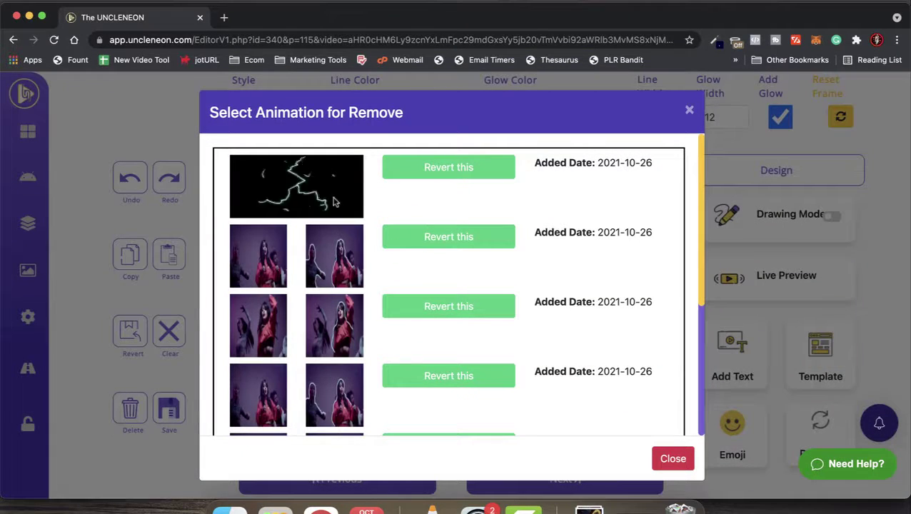
{"action": "scroll", "coordinate": [345, 222], "scroll_direction": "down", "scroll_amount": 1}
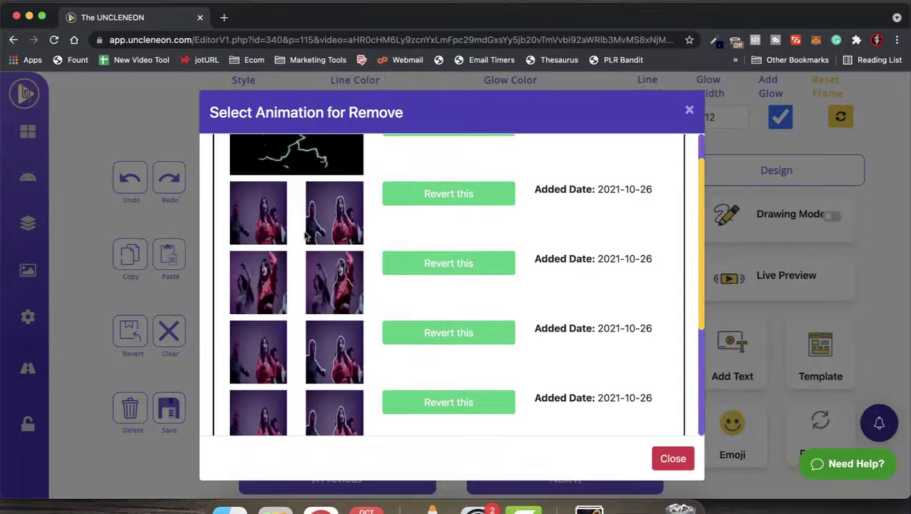
{"action": "scroll", "coordinate": [459, 251], "scroll_direction": "up", "scroll_amount": 1}
{"action": "scroll", "coordinate": [453, 264], "scroll_direction": "down", "scroll_amount": 2}
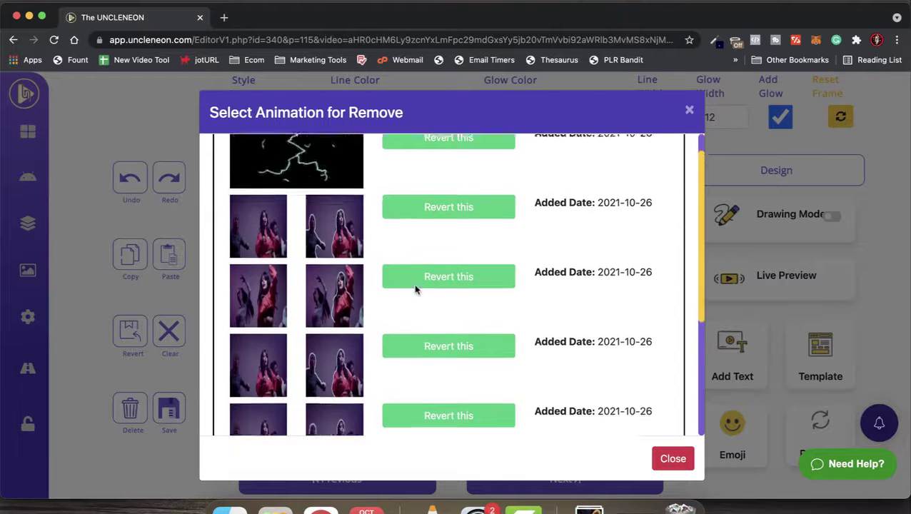
{"action": "scroll", "coordinate": [429, 293], "scroll_direction": "up", "scroll_amount": 2}
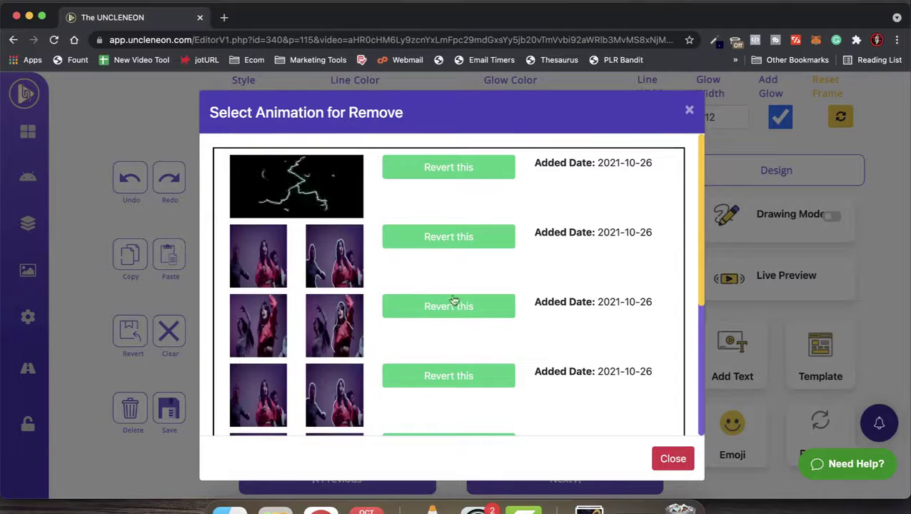
{"action": "left_click", "coordinate": [447, 244]}
{"action": "left_click", "coordinate": [563, 110]}
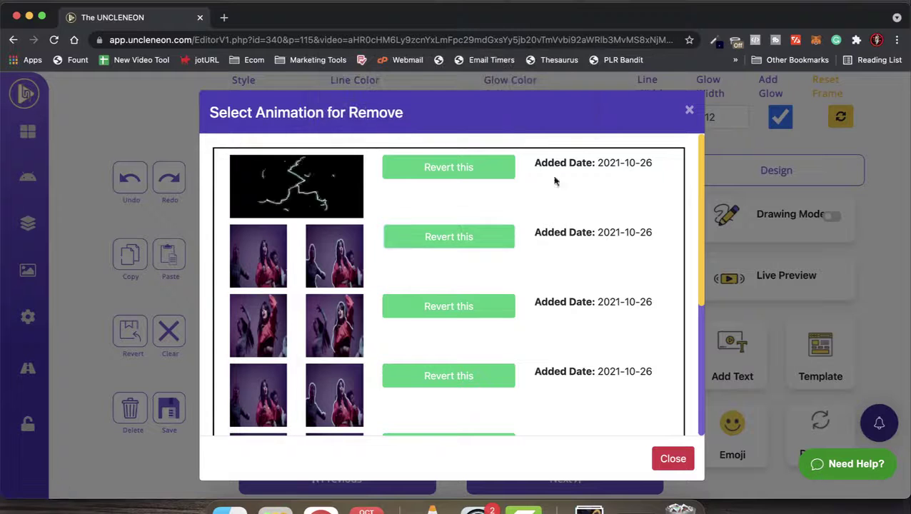
Examine the timeline from frame 18 to frame 29 to check the dancer outlines and lightning after the revert
{"action": "scroll", "coordinate": [500, 416], "scroll_direction": "up", "scroll_amount": 1}
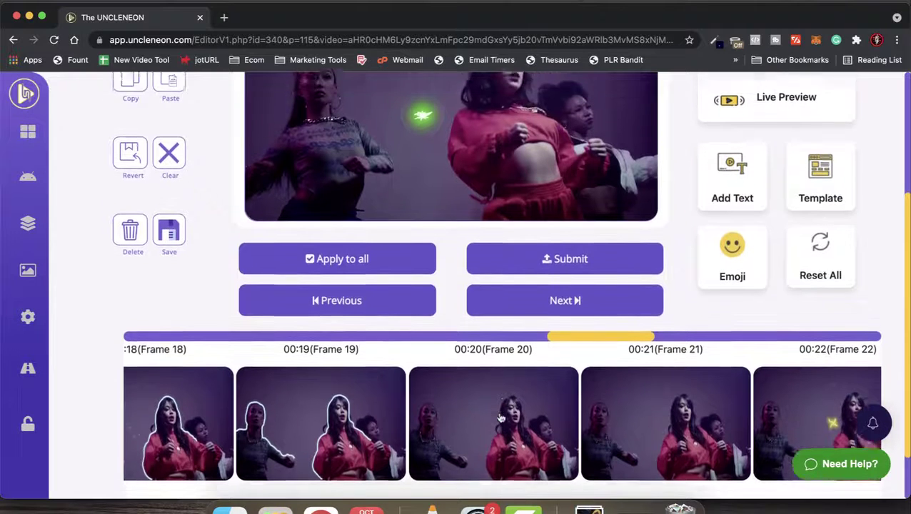
{"action": "scroll", "coordinate": [493, 417], "scroll_direction": "down", "scroll_amount": 1}
{"action": "scroll", "coordinate": [479, 426], "scroll_direction": "up", "scroll_amount": 1}
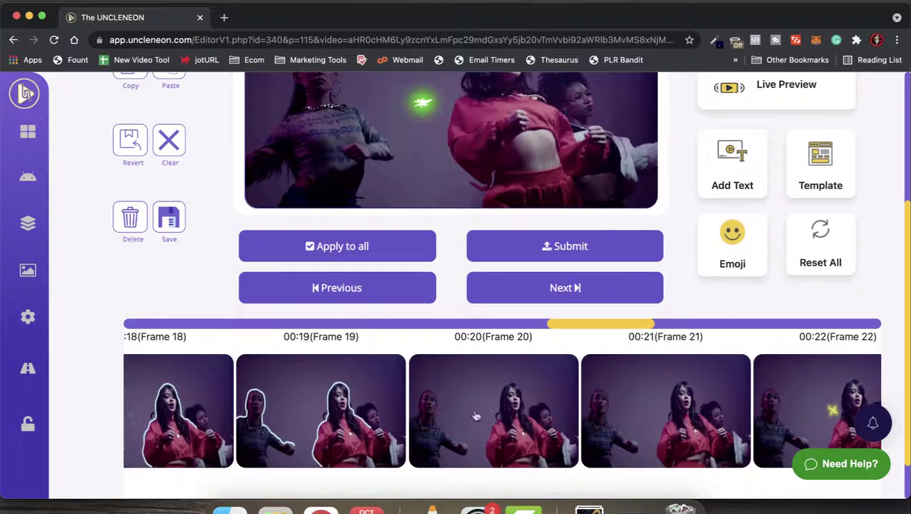
{"action": "scroll", "coordinate": [502, 419], "scroll_direction": "up", "scroll_amount": 1}
{"action": "scroll", "coordinate": [506, 412], "scroll_direction": "down", "scroll_amount": 2}
{"action": "scroll", "coordinate": [509, 407], "scroll_direction": "right", "scroll_amount": 6}
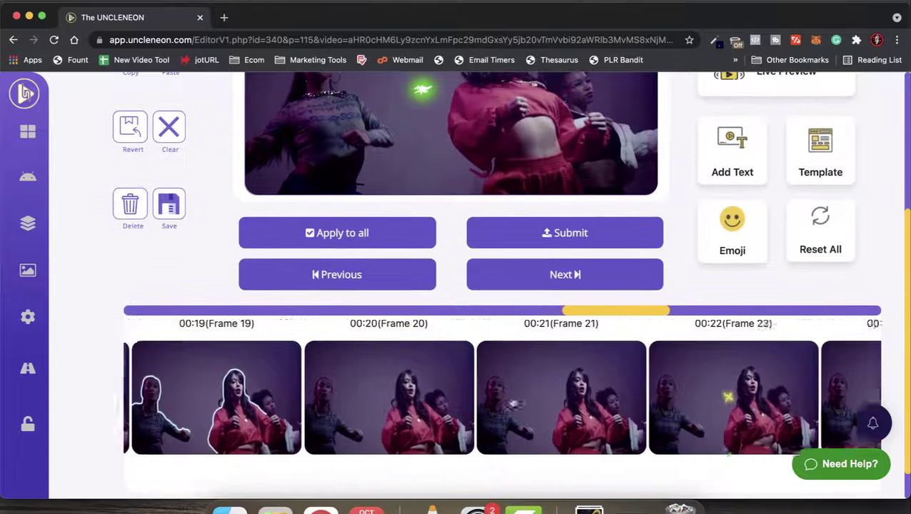
{"action": "scroll", "coordinate": [512, 404], "scroll_direction": "right", "scroll_amount": 6}
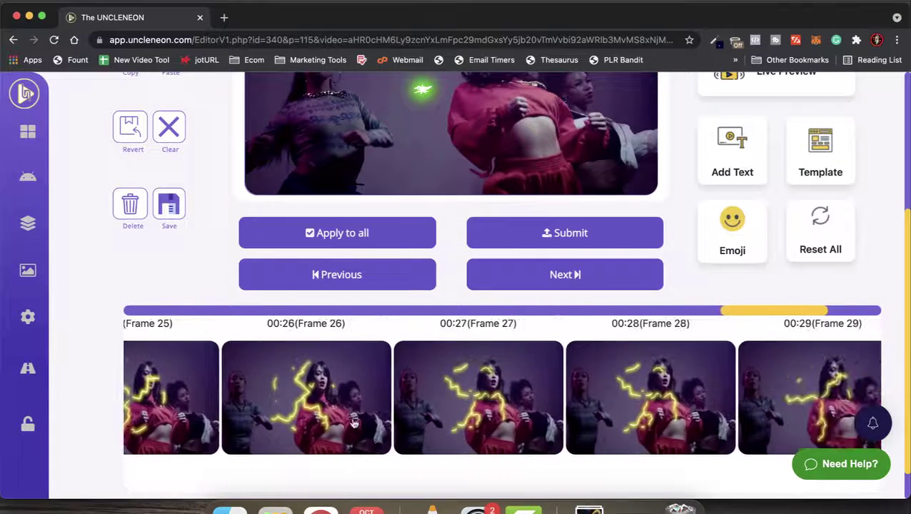
{"action": "scroll", "coordinate": [337, 308], "scroll_direction": "up", "scroll_amount": 5}
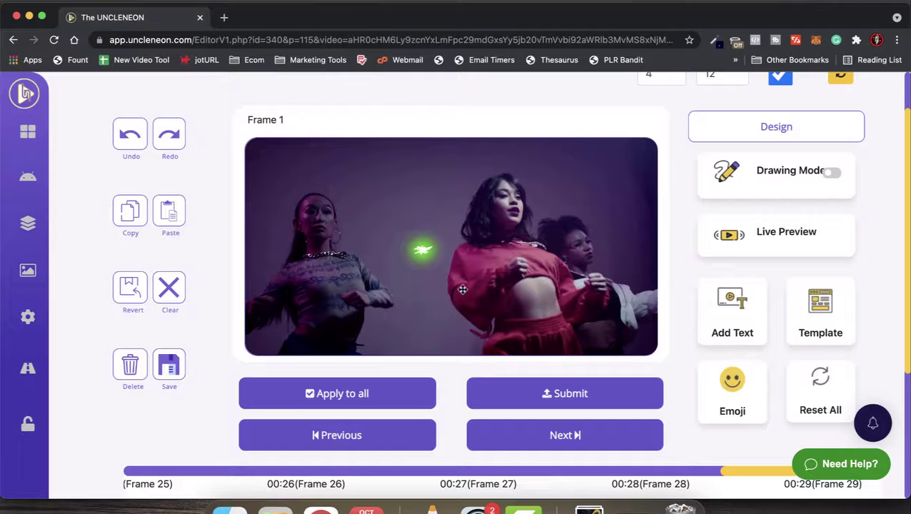
Submit the edited dancer scene for processing and return to the project's scene list
{"action": "scroll", "coordinate": [463, 289], "scroll_direction": "down", "scroll_amount": 1}
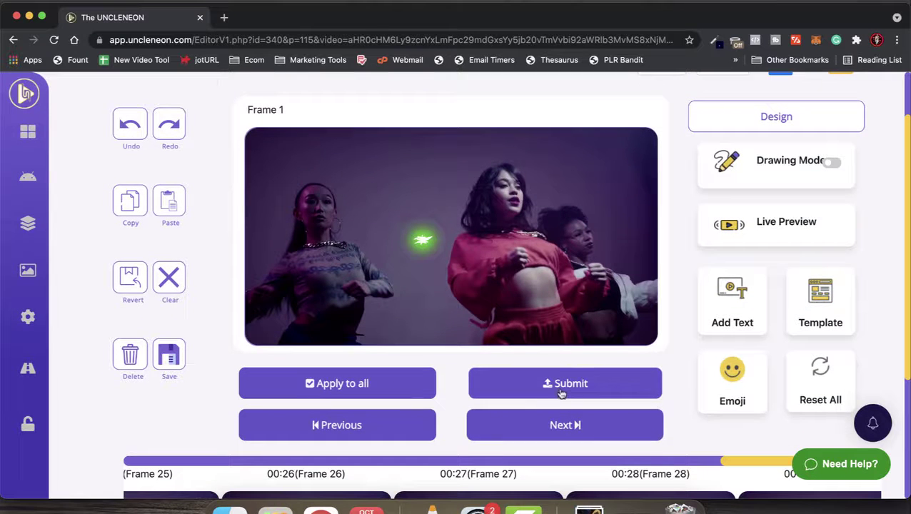
{"action": "left_click", "coordinate": [556, 390]}
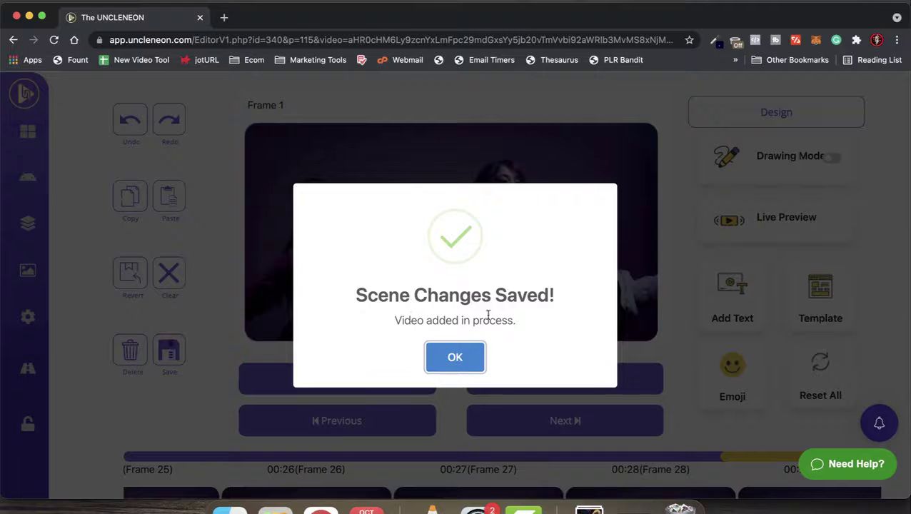
{"action": "left_click", "coordinate": [462, 364]}
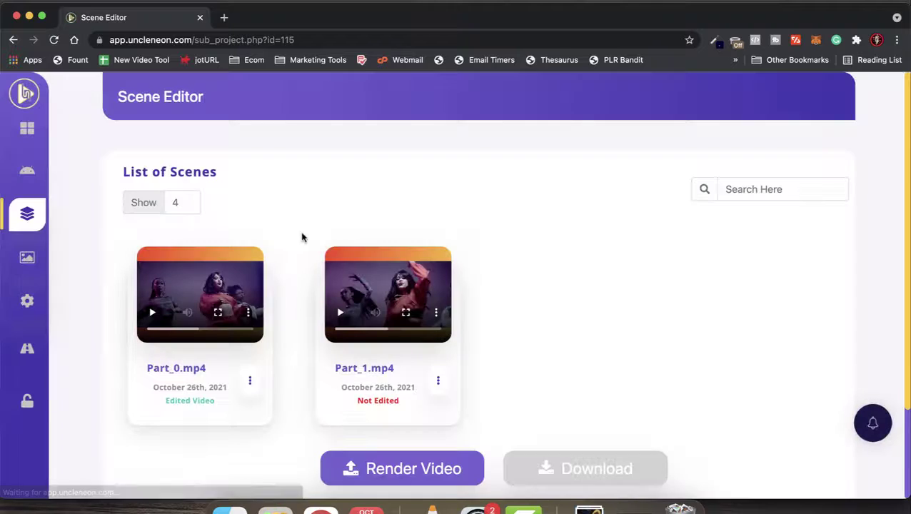
Render the project's video at the Youtube 1200 X 720 resolution
{"action": "scroll", "coordinate": [294, 211], "scroll_direction": "down", "scroll_amount": 2}
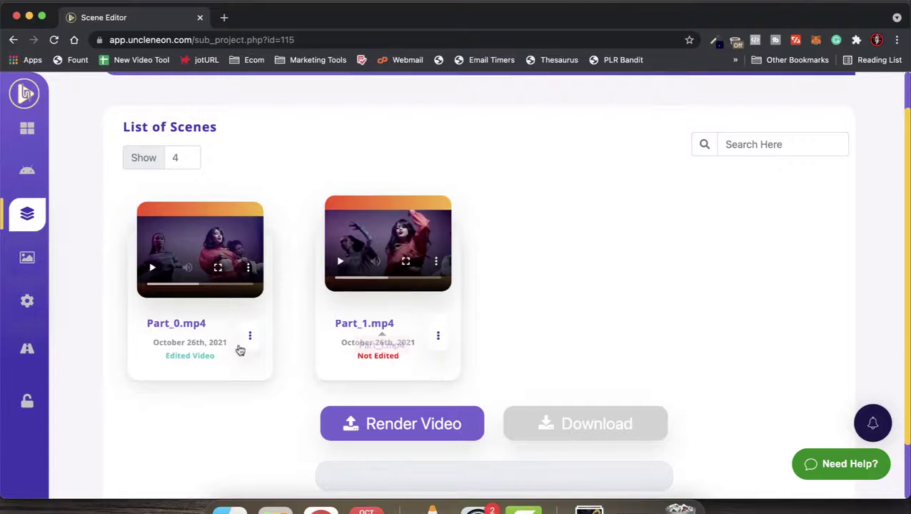
{"action": "scroll", "coordinate": [308, 365], "scroll_direction": "down", "scroll_amount": 1}
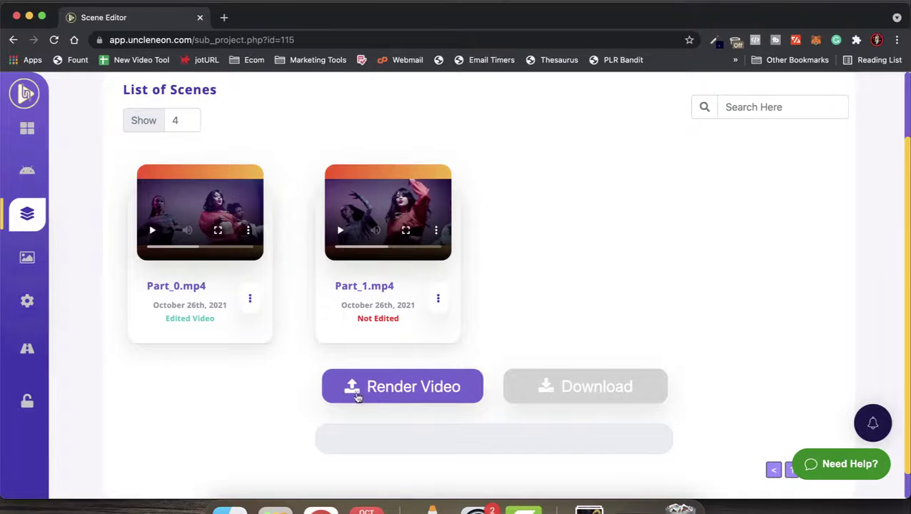
{"action": "left_click", "coordinate": [359, 396]}
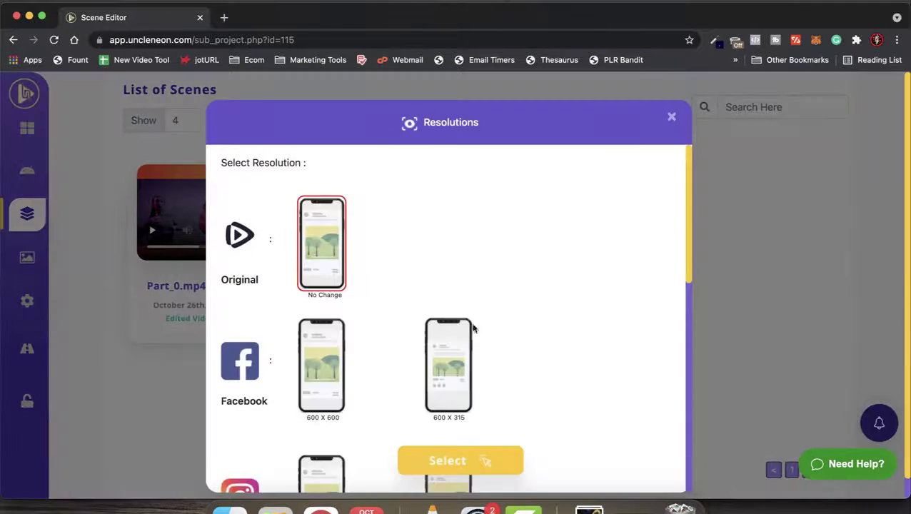
{"action": "scroll", "coordinate": [349, 357], "scroll_direction": "down", "scroll_amount": 5}
{"action": "scroll", "coordinate": [349, 357], "scroll_direction": "down", "scroll_amount": 3}
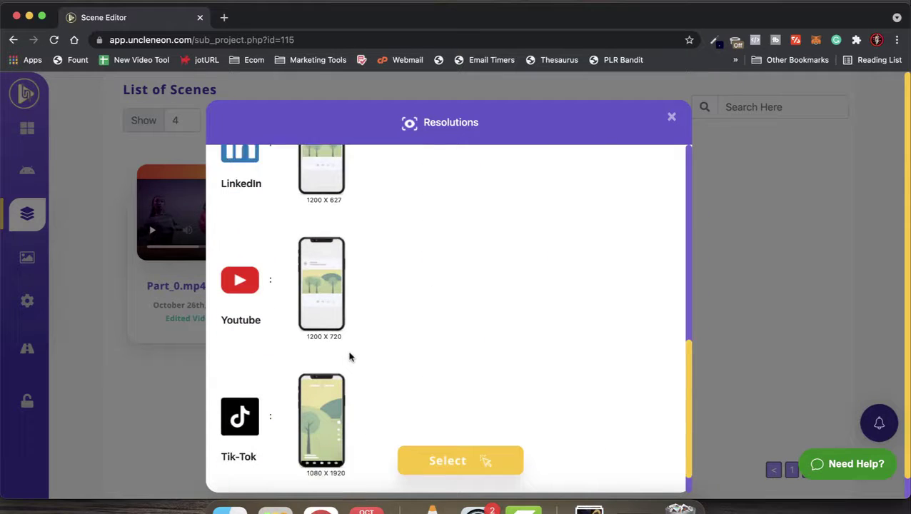
{"action": "left_click", "coordinate": [303, 269]}
{"action": "left_click", "coordinate": [448, 466]}
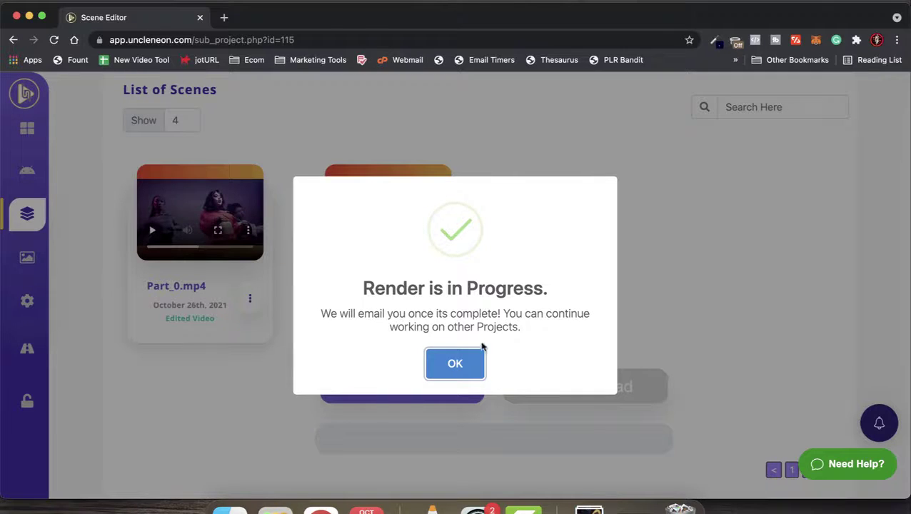
{"action": "left_click", "coordinate": [462, 373]}
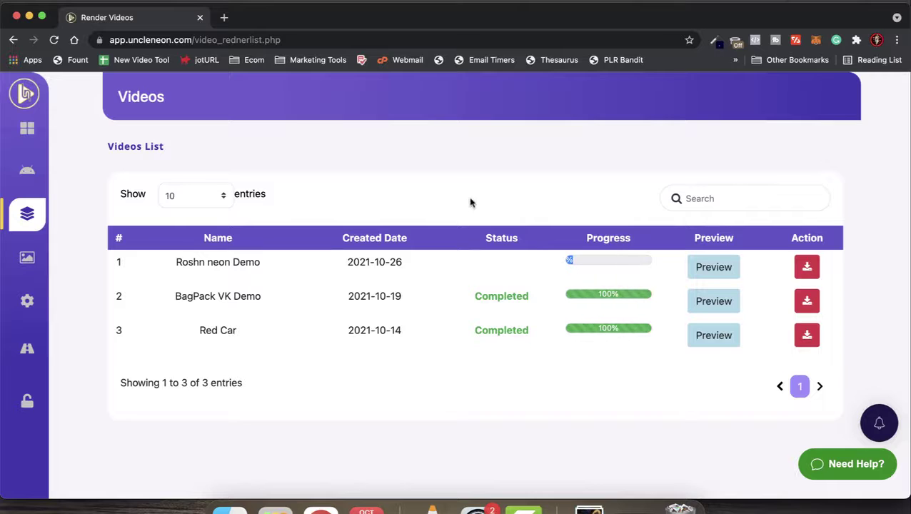
Return to the project dashboard and open the BagPack VK Demo project for editing
{"action": "left_click", "coordinate": [26, 128]}
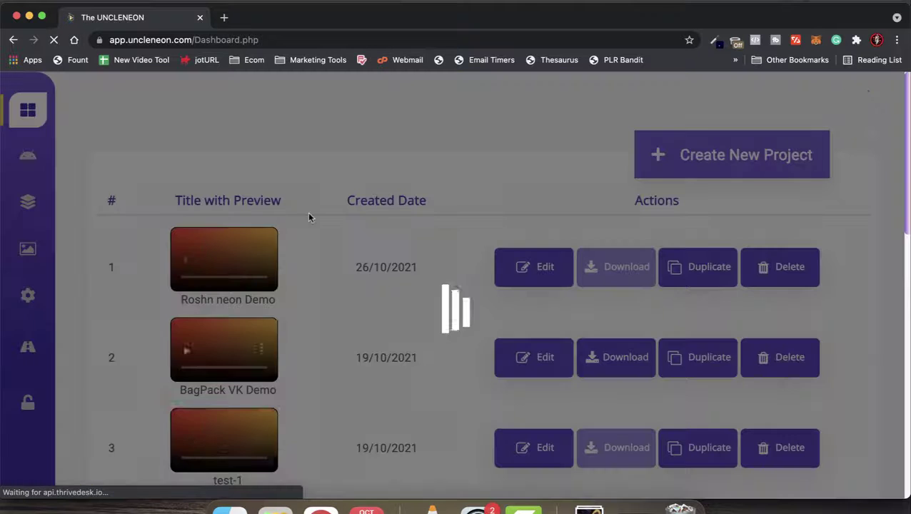
{"action": "scroll", "coordinate": [367, 314], "scroll_direction": "down", "scroll_amount": 2}
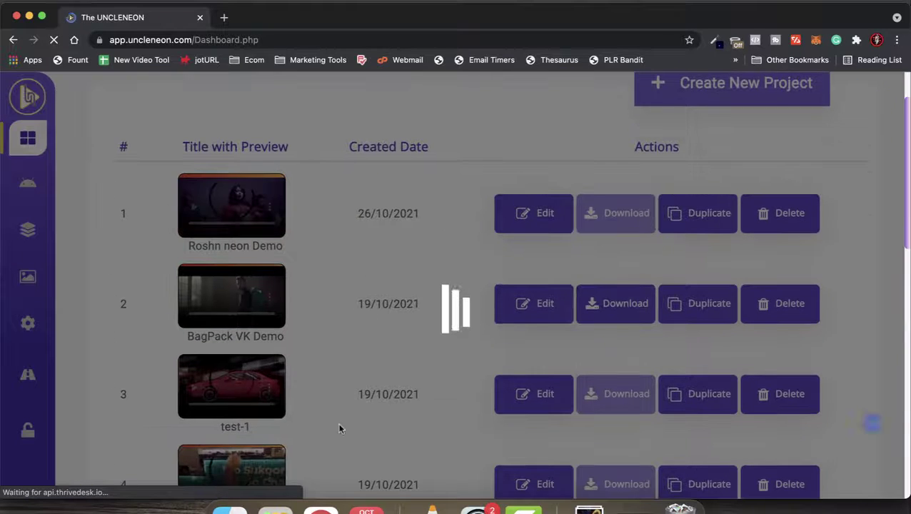
{"action": "scroll", "coordinate": [557, 321], "scroll_direction": "down", "scroll_amount": 1}
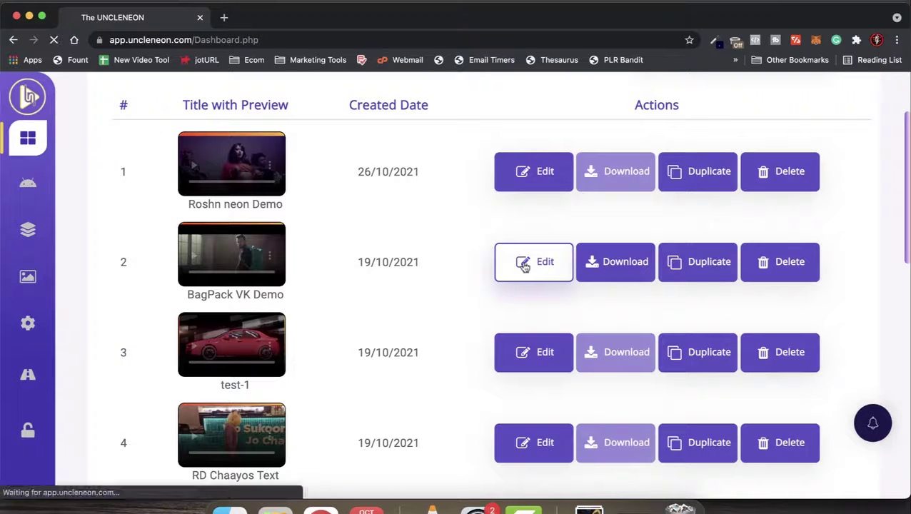
{"action": "left_click", "coordinate": [523, 263]}
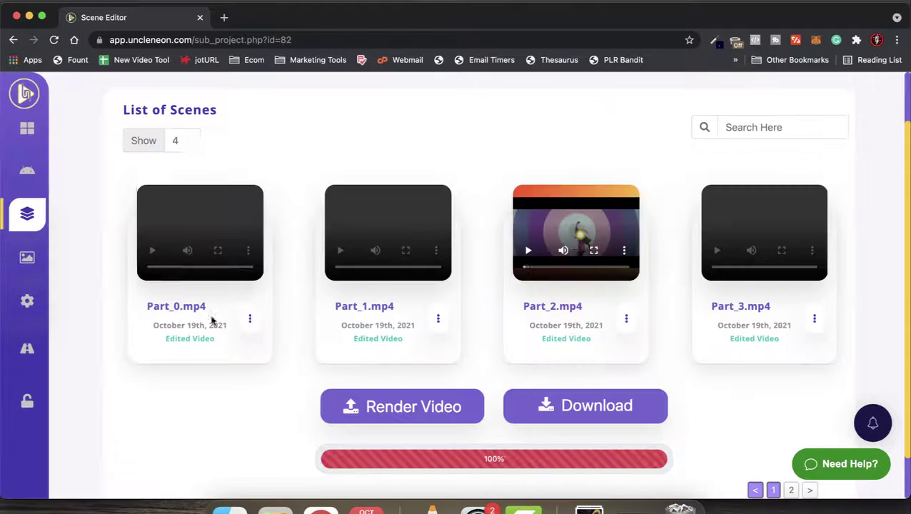
Open the Part_0.mp4 scene of the BagPack VK Demo project in the frame editor
{"action": "scroll", "coordinate": [229, 309], "scroll_direction": "up", "scroll_amount": 1}
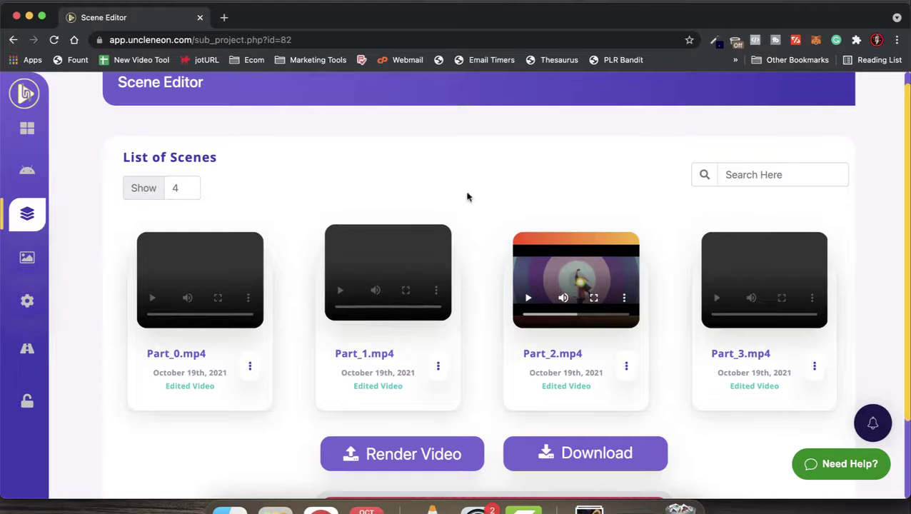
{"action": "left_click", "coordinate": [249, 365]}
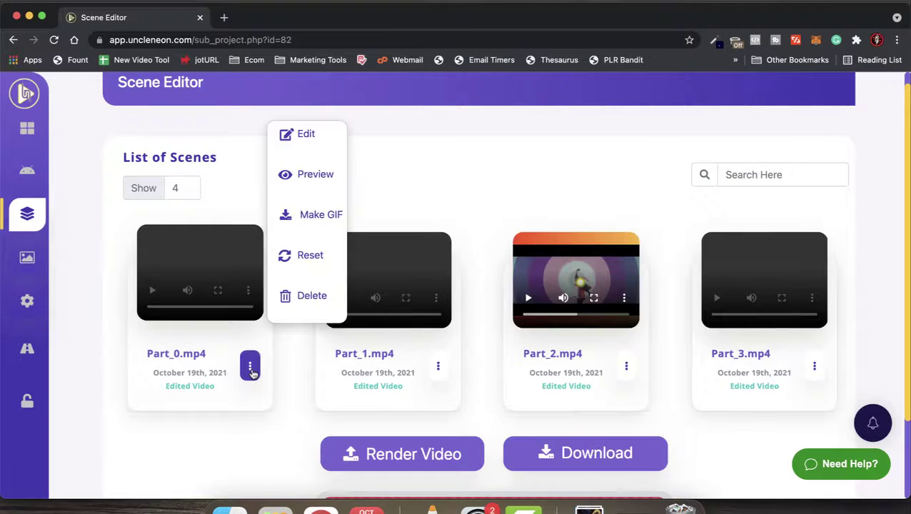
{"action": "left_click", "coordinate": [303, 134]}
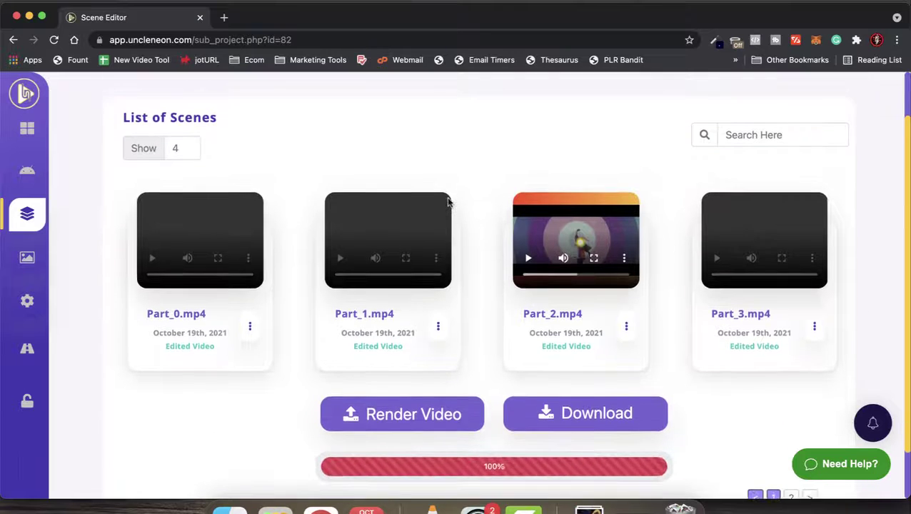
Examine the neon outlines and effects on the backpack scene's frames from frame 1 through frame 31
{"action": "scroll", "coordinate": [372, 318], "scroll_direction": "down", "scroll_amount": 3}
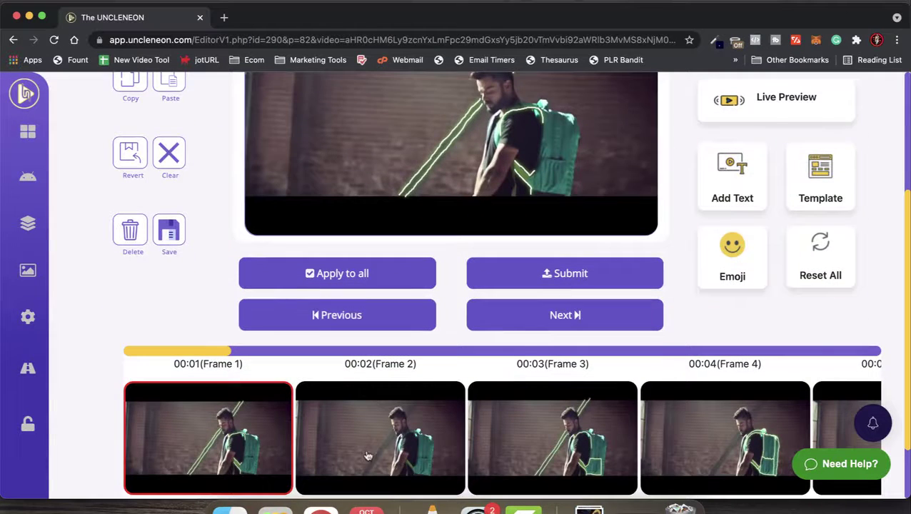
{"action": "scroll", "coordinate": [433, 454], "scroll_direction": "right", "scroll_amount": 15}
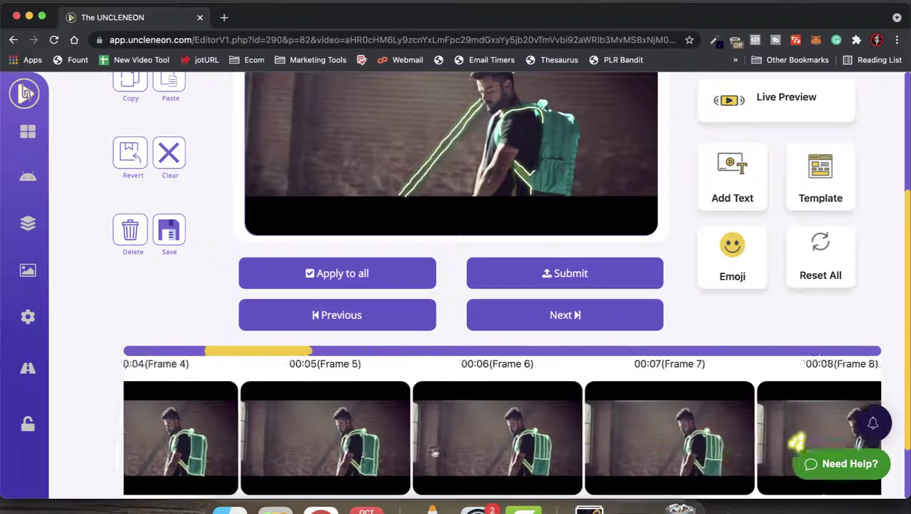
{"action": "scroll", "coordinate": [433, 450], "scroll_direction": "right", "scroll_amount": 20}
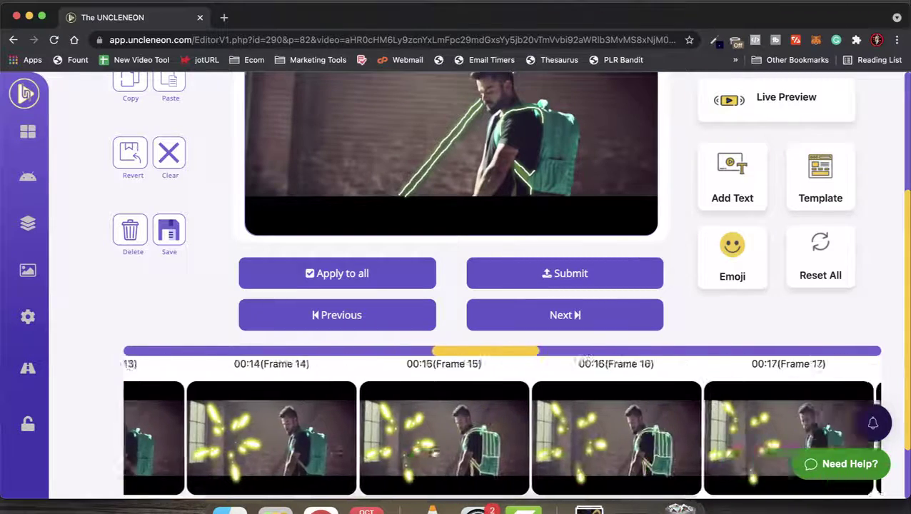
{"action": "scroll", "coordinate": [434, 450], "scroll_direction": "right", "scroll_amount": 5}
{"action": "scroll", "coordinate": [460, 346], "scroll_direction": "up", "scroll_amount": 5}
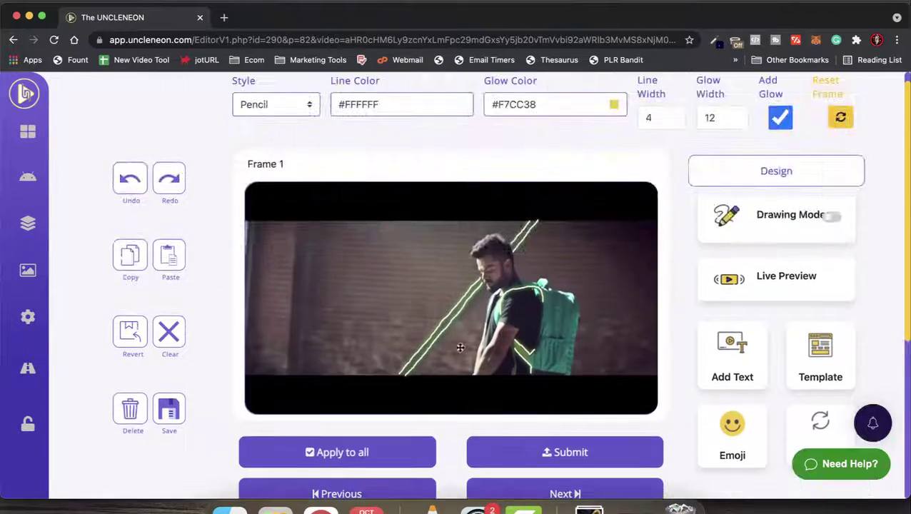
{"action": "scroll", "coordinate": [460, 352], "scroll_direction": "down", "scroll_amount": 8}
{"action": "scroll", "coordinate": [460, 352], "scroll_direction": "up", "scroll_amount": 1}
{"action": "scroll", "coordinate": [500, 354], "scroll_direction": "right", "scroll_amount": 15}
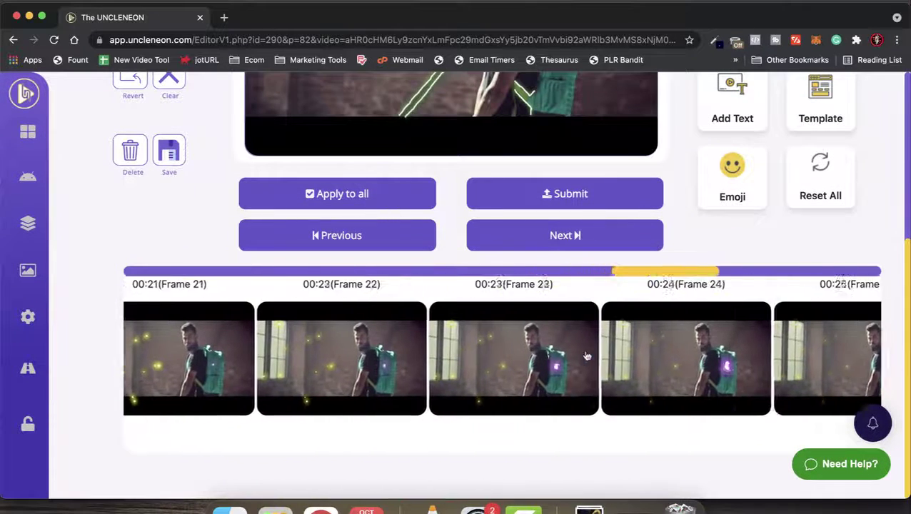
{"action": "scroll", "coordinate": [586, 355], "scroll_direction": "right", "scroll_amount": 10}
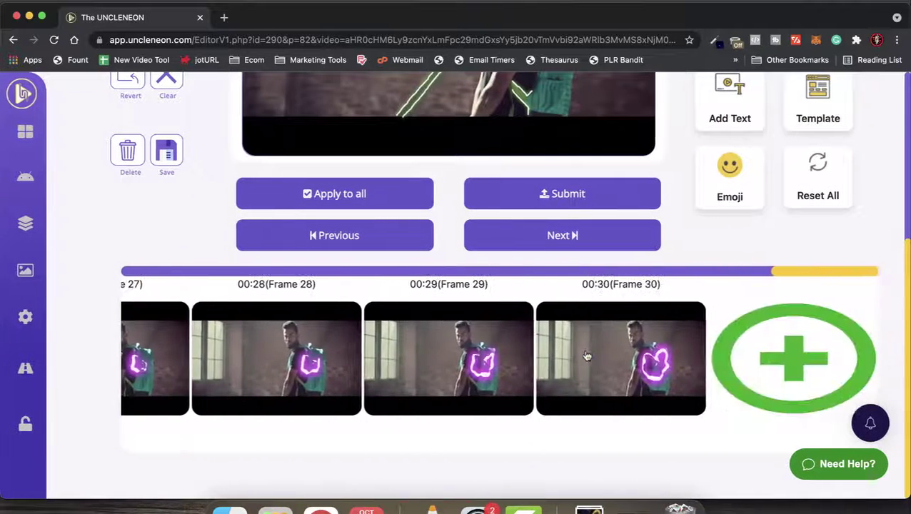
{"action": "scroll", "coordinate": [605, 382], "scroll_direction": "up", "scroll_amount": 2}
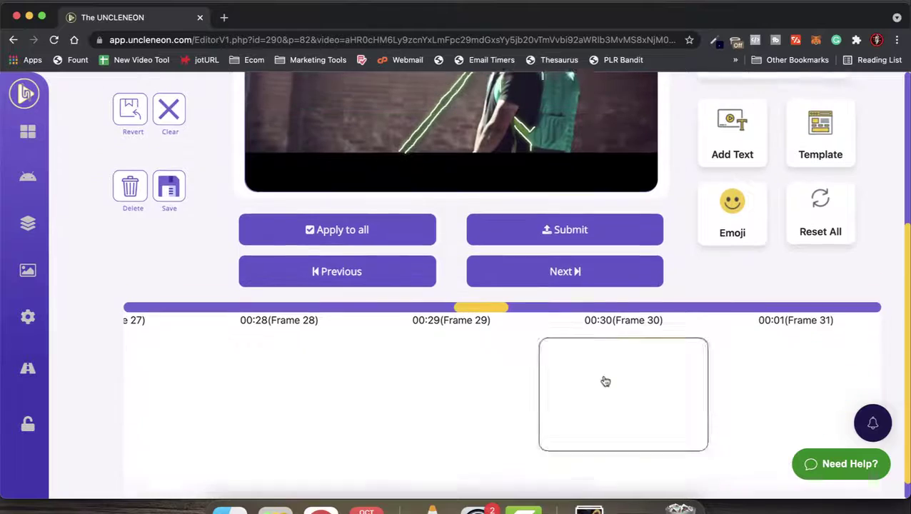
{"action": "scroll", "coordinate": [605, 382], "scroll_direction": "up", "scroll_amount": 2}
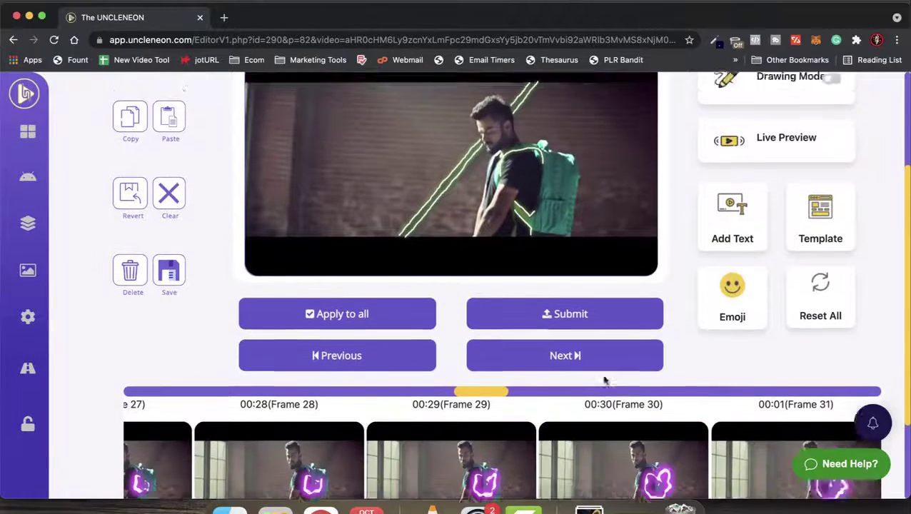
{"action": "scroll", "coordinate": [605, 382], "scroll_direction": "down", "scroll_amount": 3}
{"action": "scroll", "coordinate": [605, 382], "scroll_direction": "down", "scroll_amount": 1}
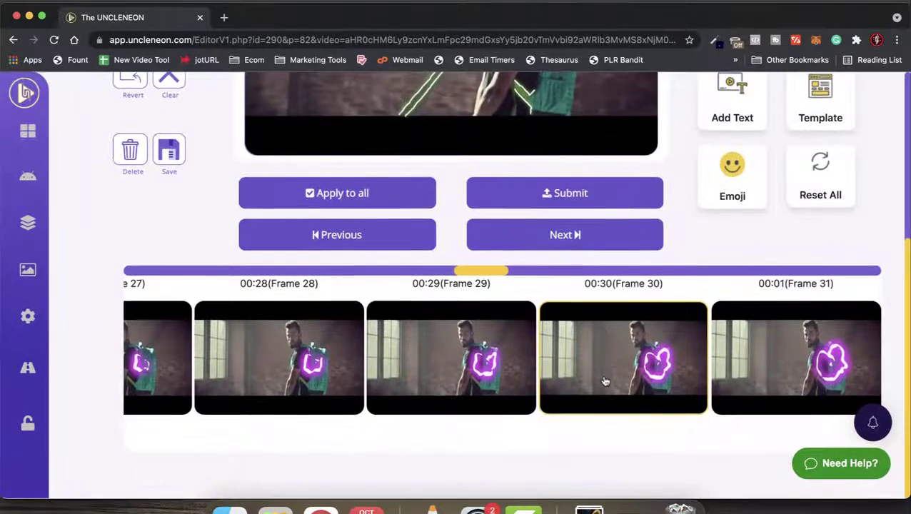
{"action": "scroll", "coordinate": [554, 351], "scroll_direction": "up", "scroll_amount": 4}
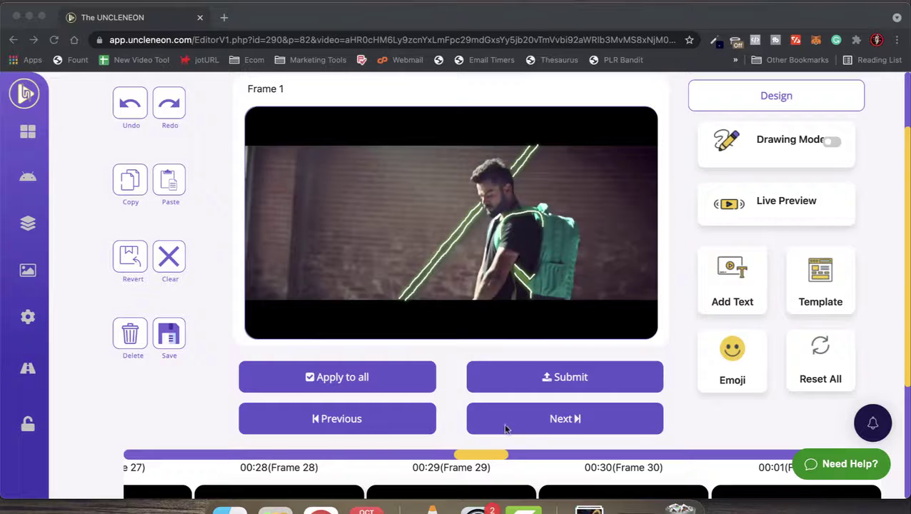
Examine the boombox frames around frames 50 to 53, go back to the frames around 15, and view the frame 1 preview
{"action": "scroll", "coordinate": [530, 464], "scroll_direction": "down", "scroll_amount": 3}
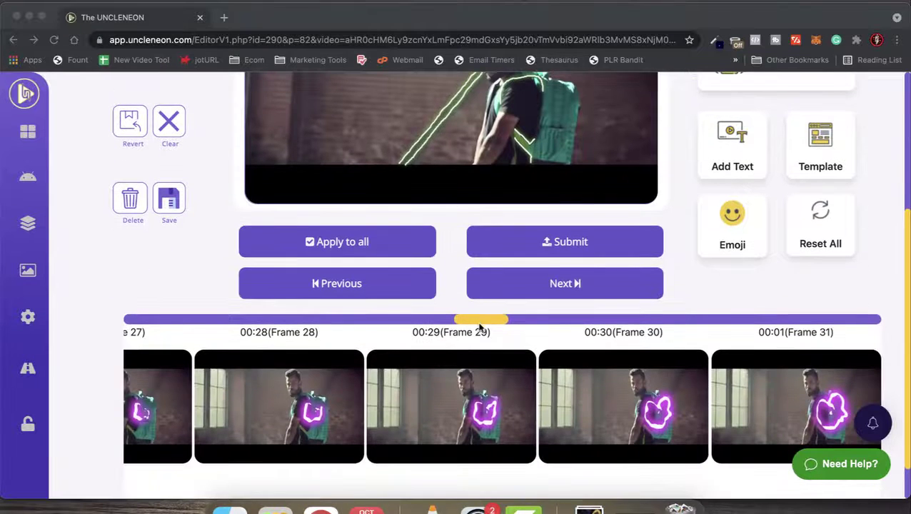
{"action": "left_click_drag", "start_coordinate": [479, 326], "coordinate": [765, 322]}
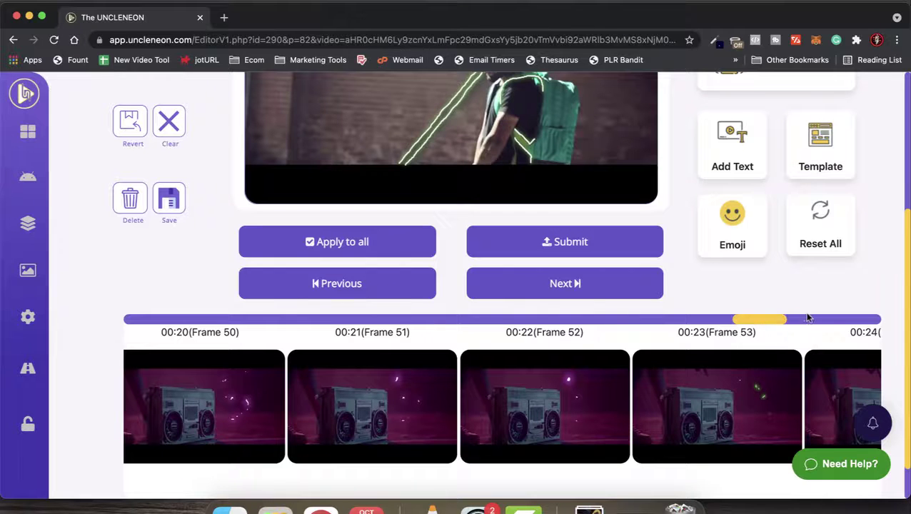
{"action": "left_click_drag", "start_coordinate": [807, 318], "coordinate": [322, 366]}
{"action": "left_click", "coordinate": [321, 367]}
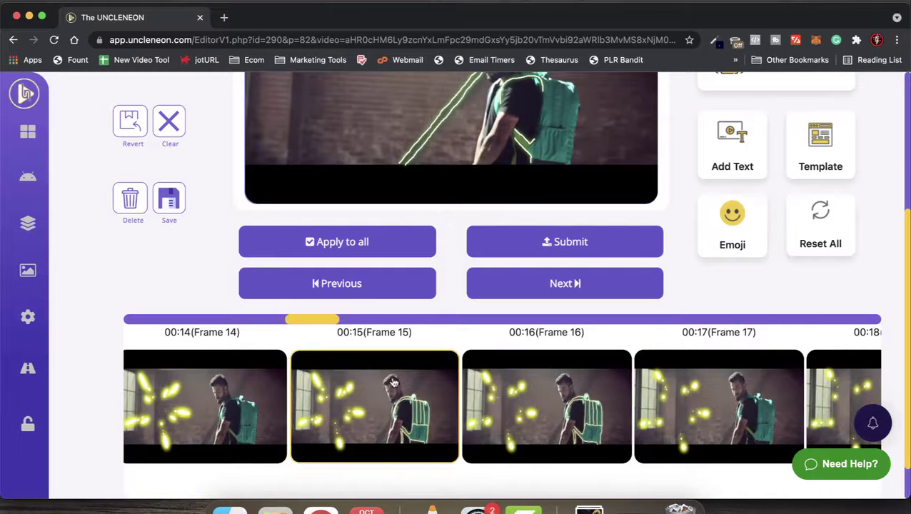
{"action": "scroll", "coordinate": [393, 380], "scroll_direction": "up", "scroll_amount": 5}
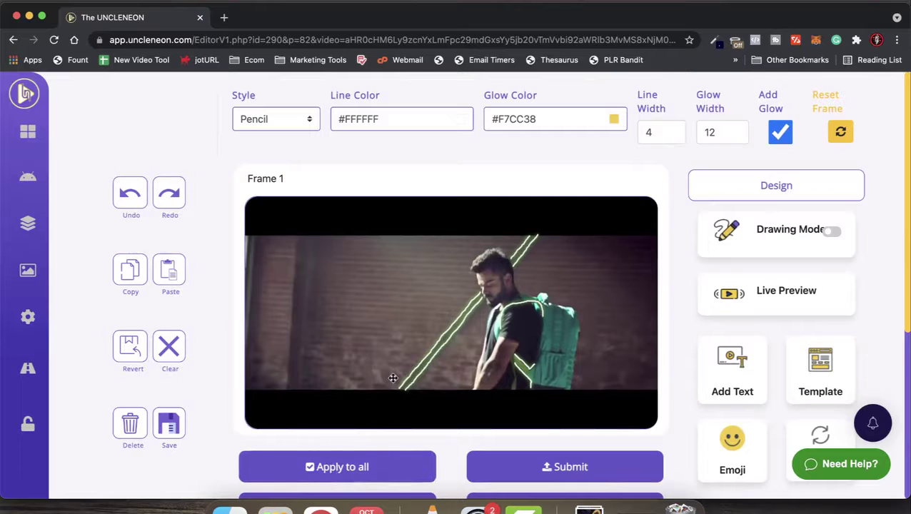